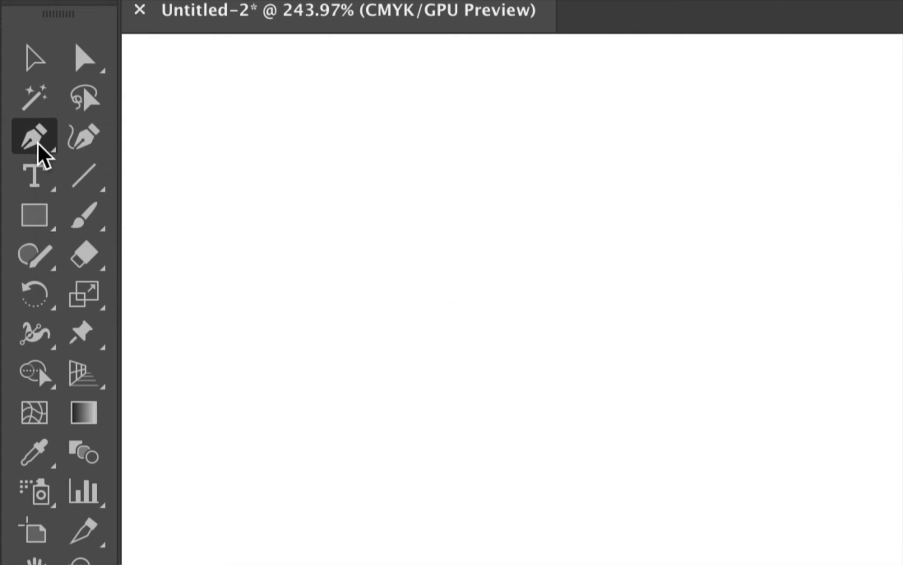
Step: Look through the freehand and pen tool groups, and activate the Pen tool
left_click(45, 261)
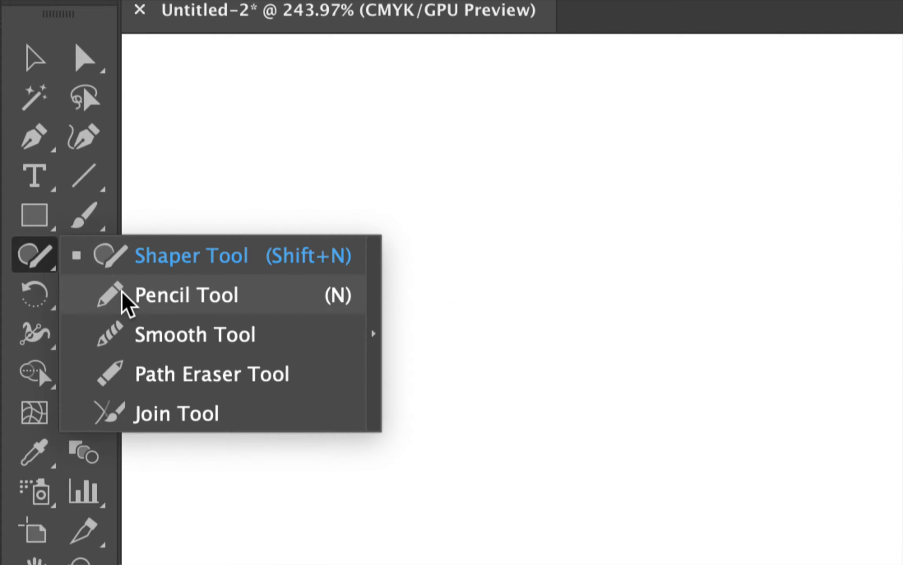
left_click(86, 218)
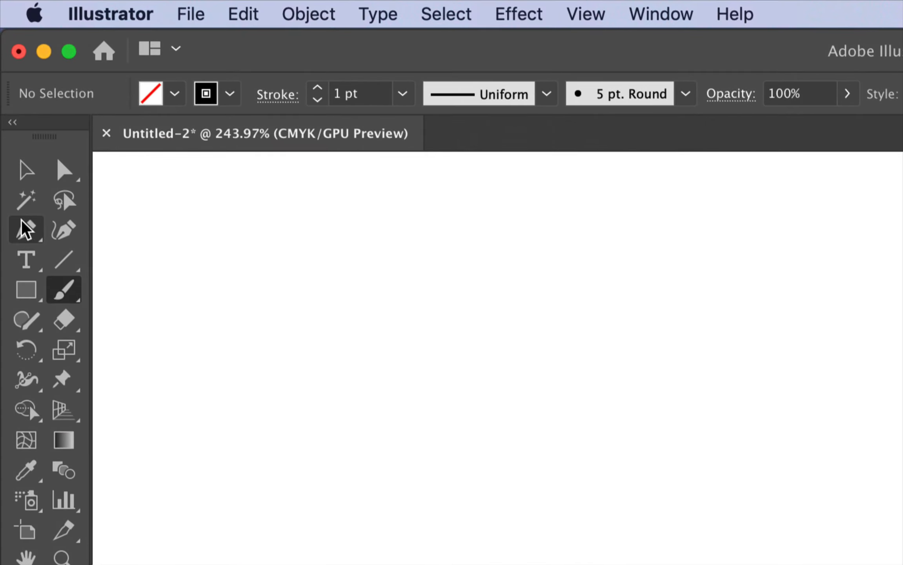
left_click(25, 230)
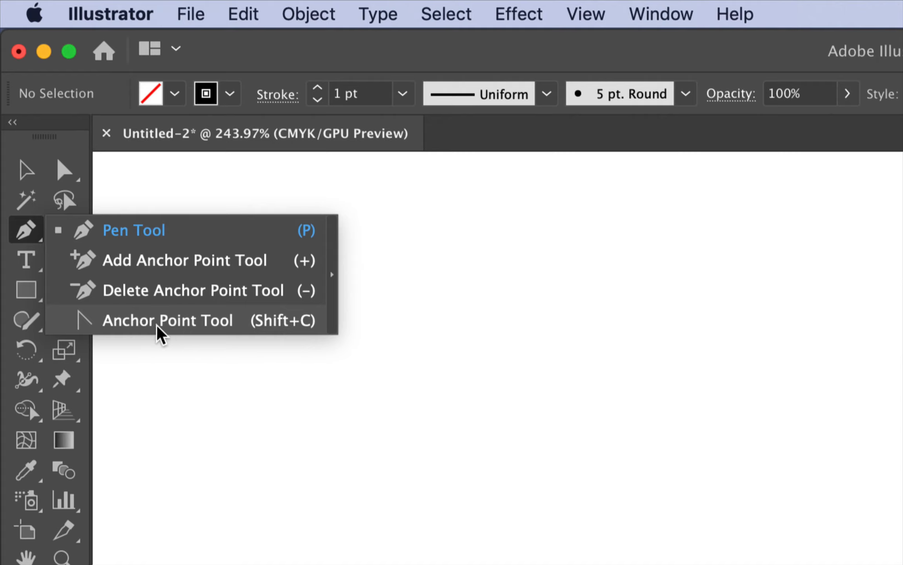
left_click(48, 237)
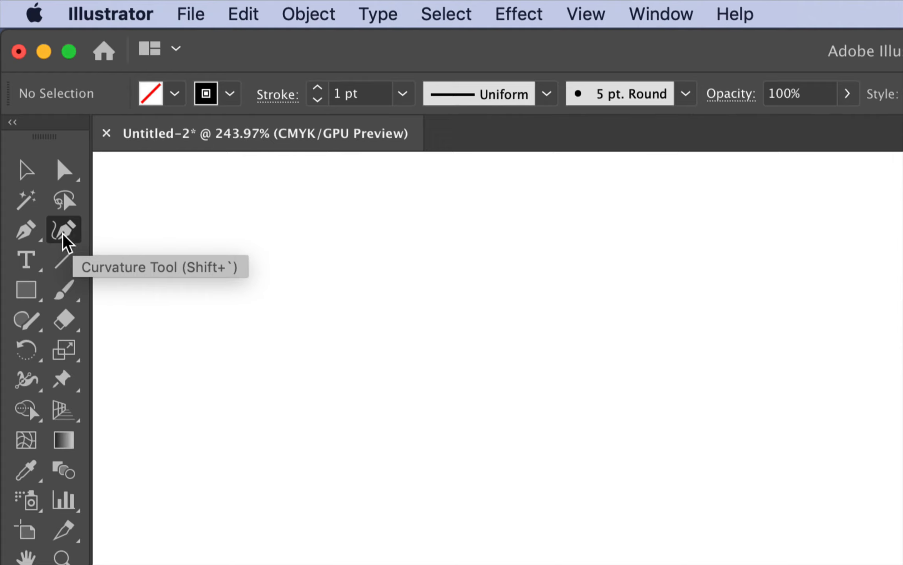
left_click(30, 230)
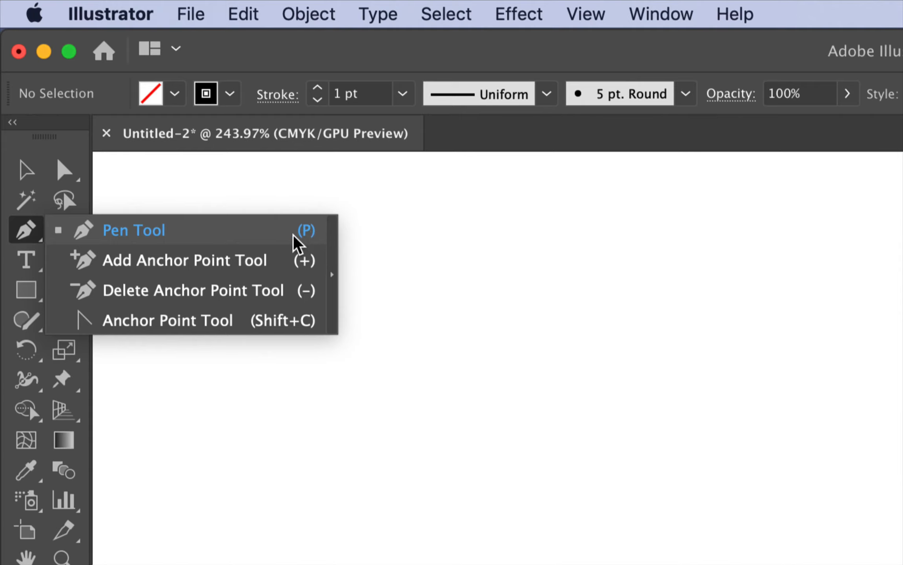
left_click(312, 238)
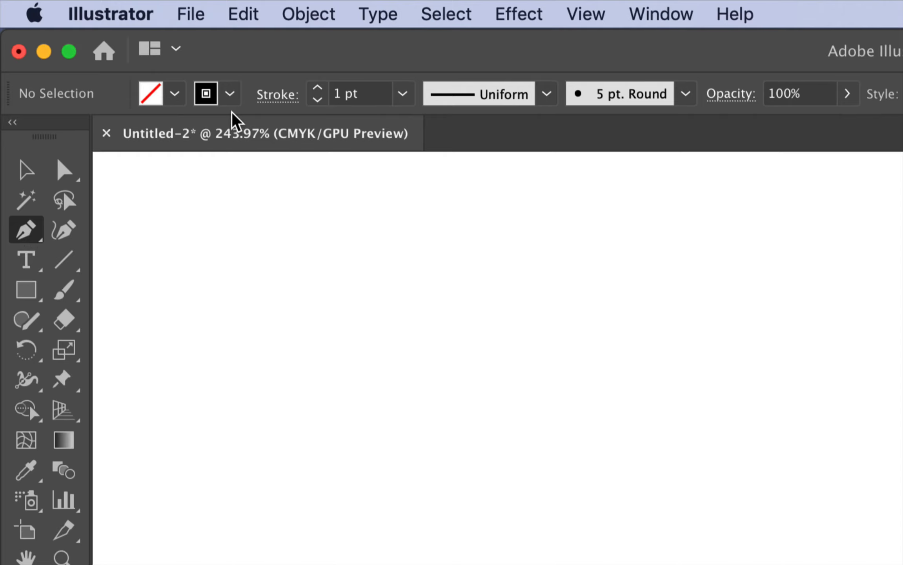
Step: Check the available fill swatches, and set the stroke weight to 2 pt
left_click(175, 98)
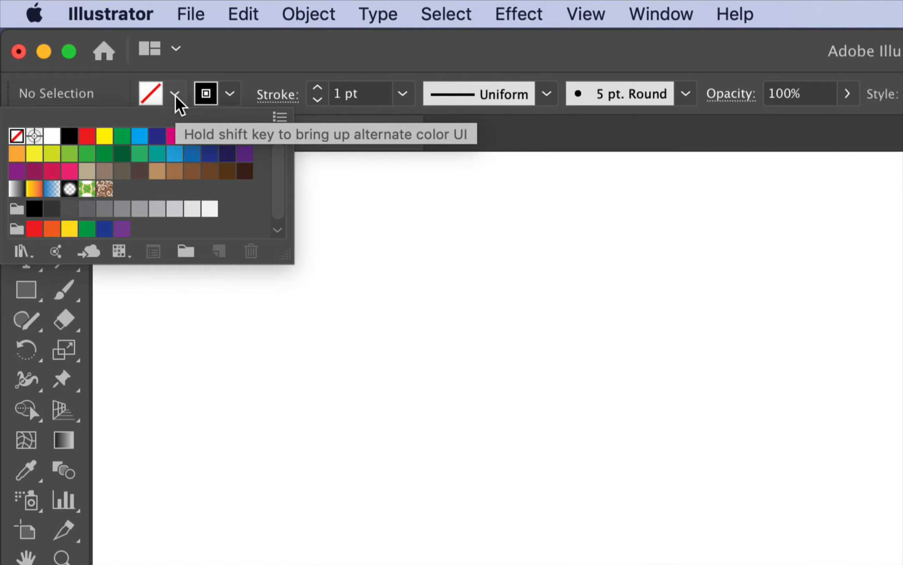
left_click(214, 74)
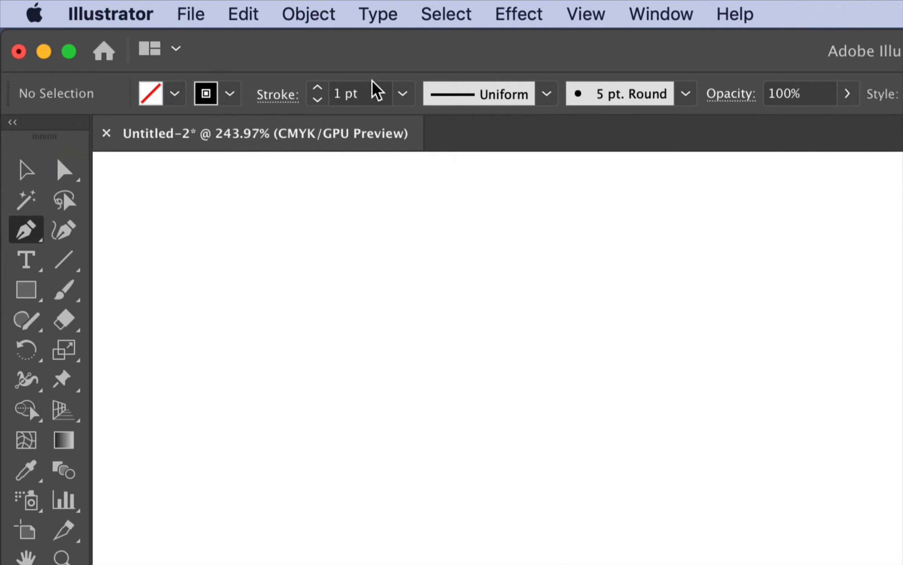
left_click(399, 94)
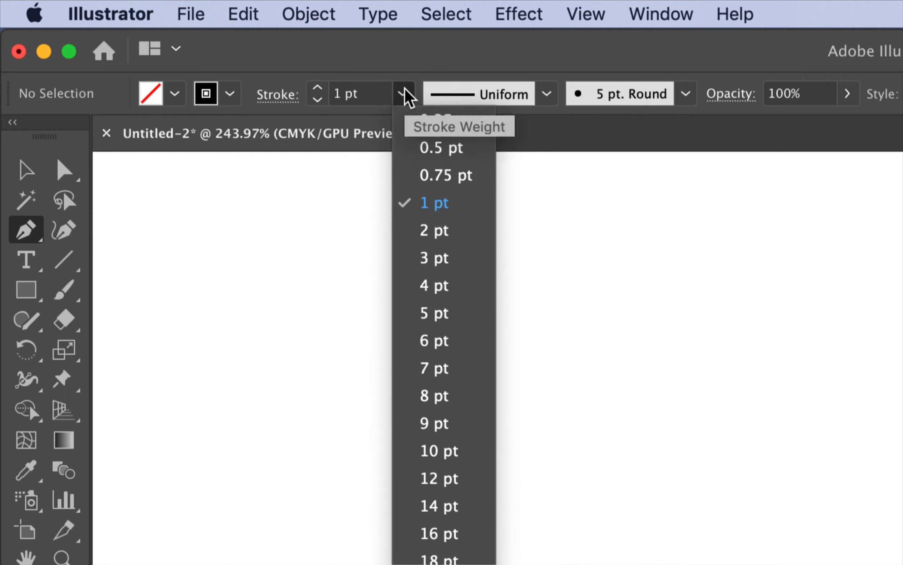
left_click(369, 70)
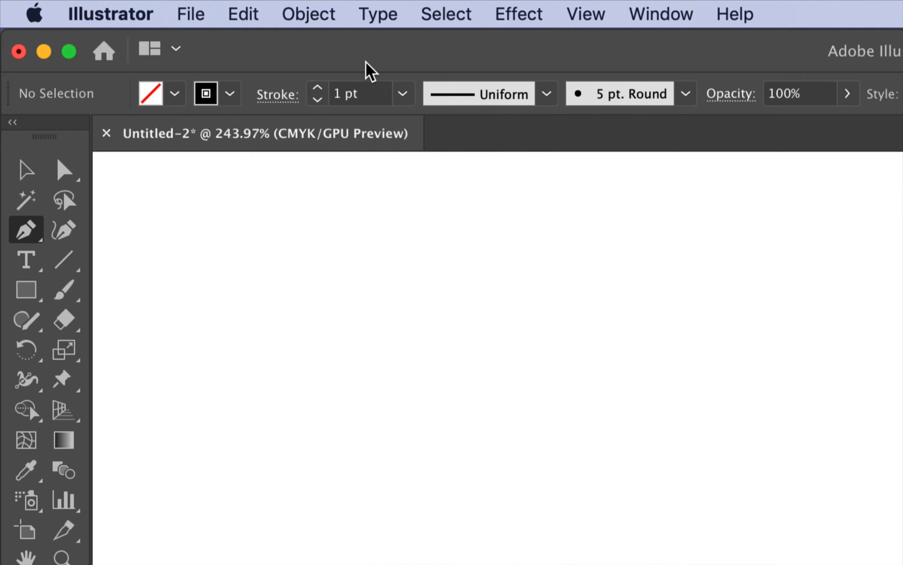
left_click(317, 89)
left_click(317, 89)
left_click(317, 89)
left_click(317, 88)
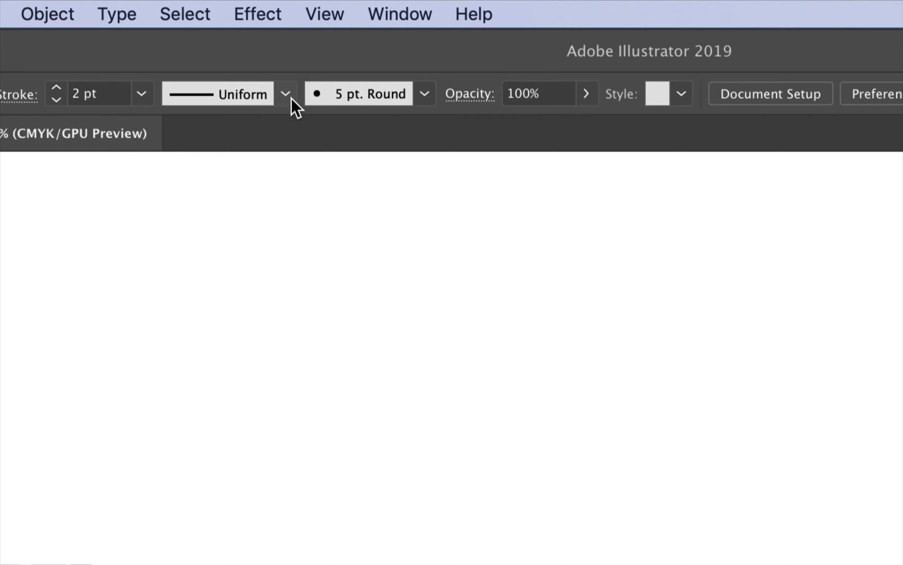
left_click(286, 94)
left_click(424, 94)
left_click(424, 94)
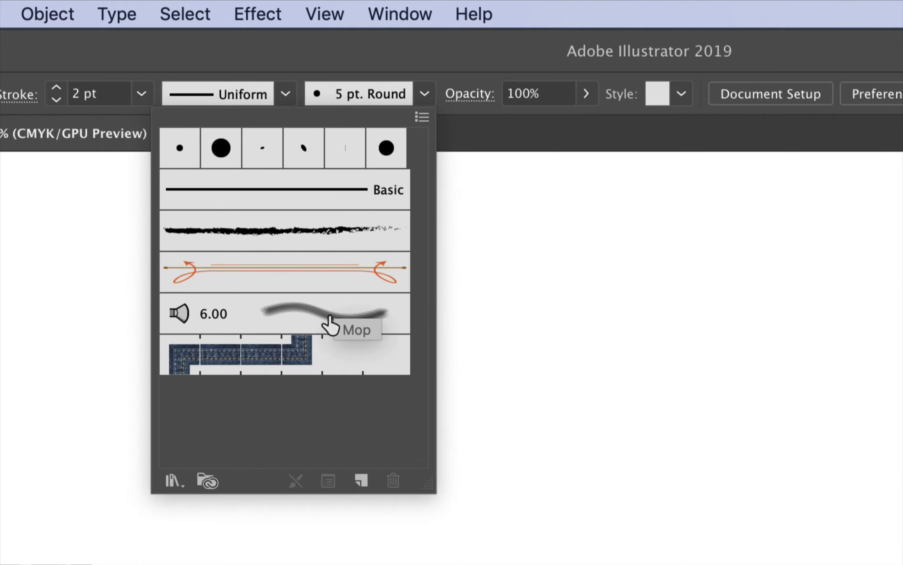
left_click(367, 65)
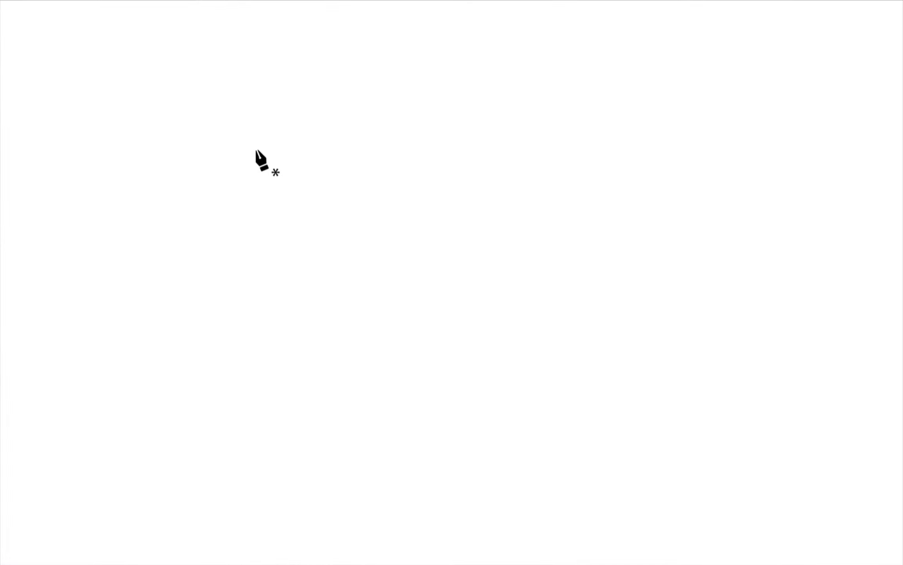
Step: Draw a closed zigzag outline of eleven straight segments with the Pen tool, ending on the starting anchor point
left_click(246, 207)
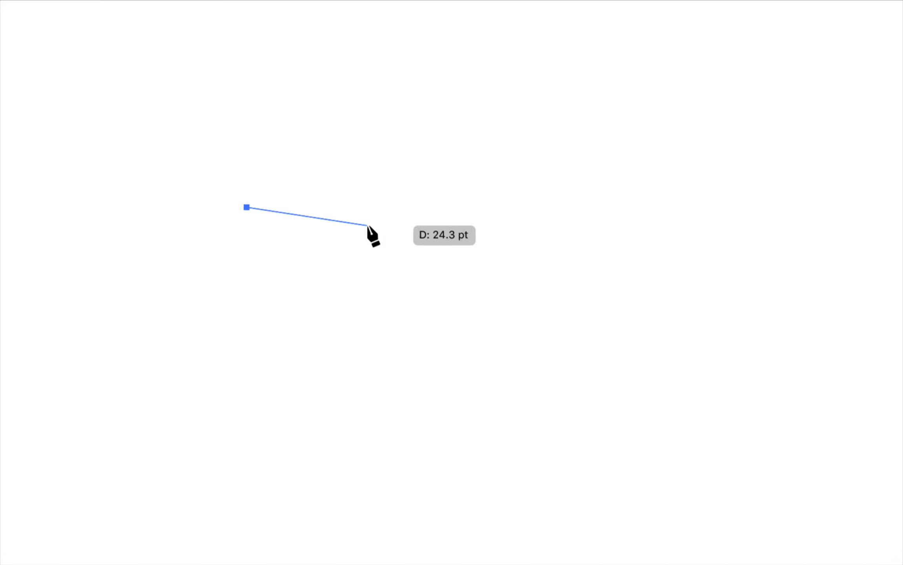
left_click(349, 136)
left_click(398, 235)
left_click(508, 126)
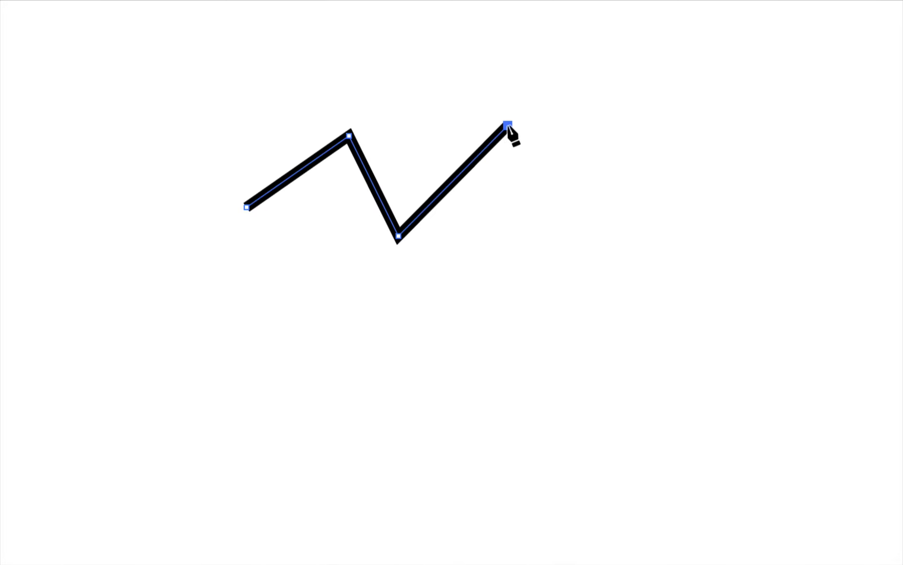
left_click(574, 248)
left_click(645, 147)
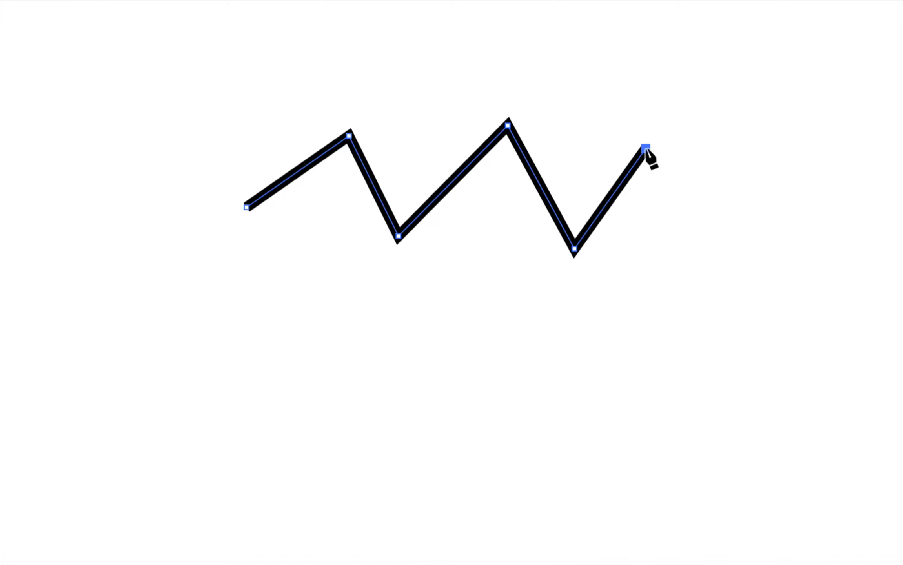
left_click(661, 364)
left_click(541, 393)
left_click(493, 283, "super")
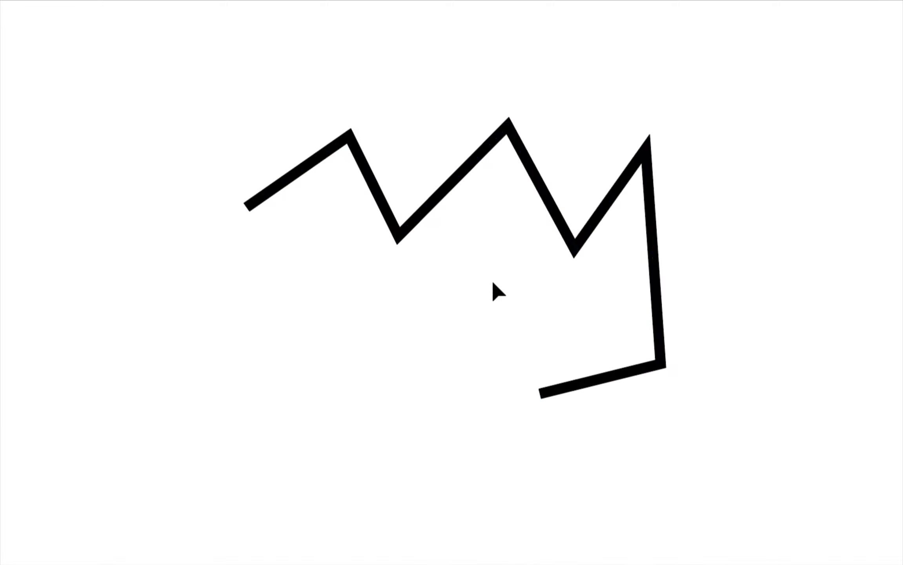
left_click(493, 282)
left_click(403, 394)
left_click(338, 325)
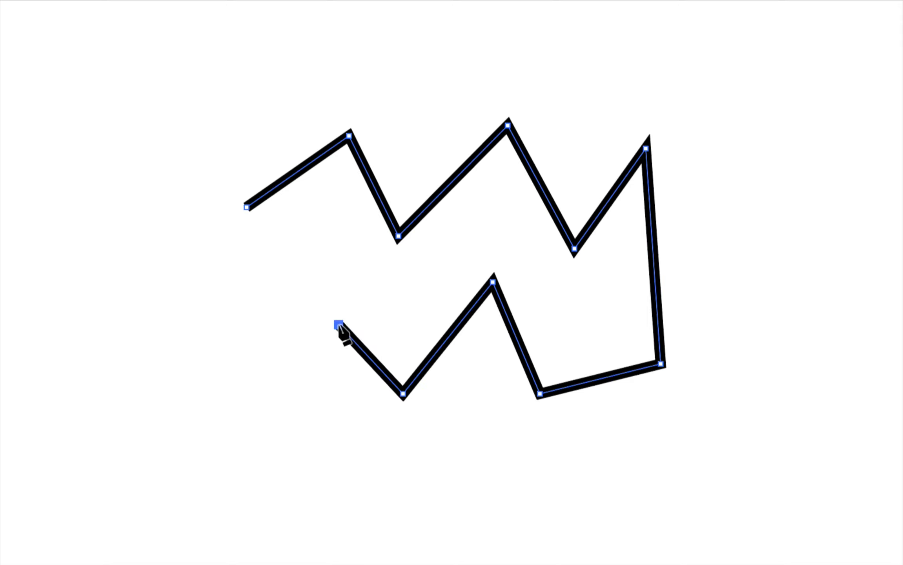
left_click(246, 207)
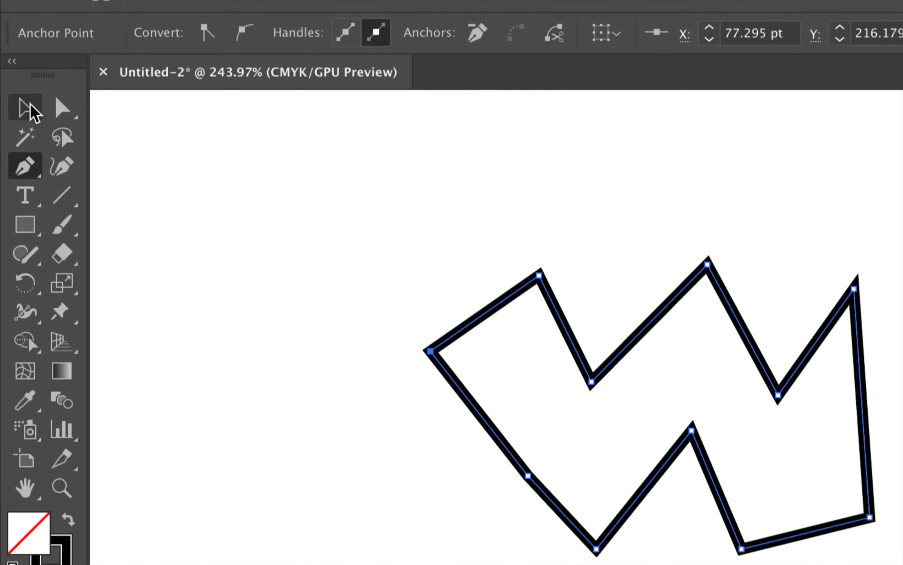
Step: Move the whole zigzag shape to the left and reduce its height from the upper edge with the Selection tool
left_click(12, 73)
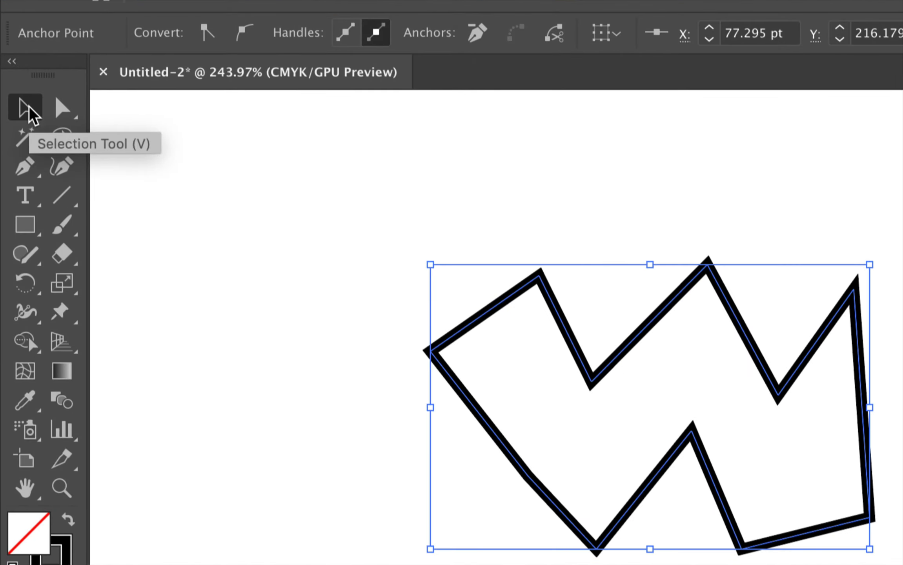
left_click_drag(525, 298, 273, 223)
left_click_drag(408, 196, 401, 254)
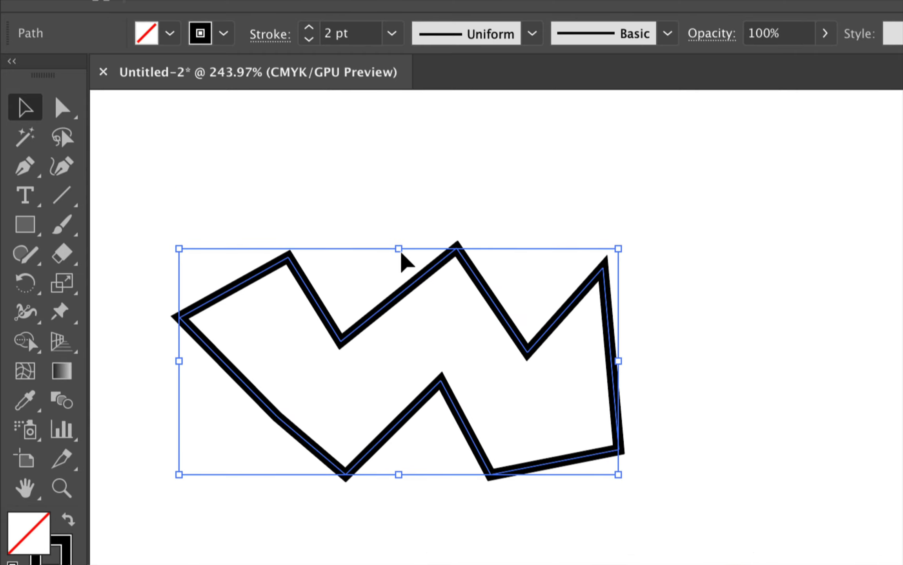
left_click(267, 179)
Step: Reposition the zigzag's upper-left peak and the adjacent valley with the Direct Selection tool, and delete the whole shape
left_click(75, 113)
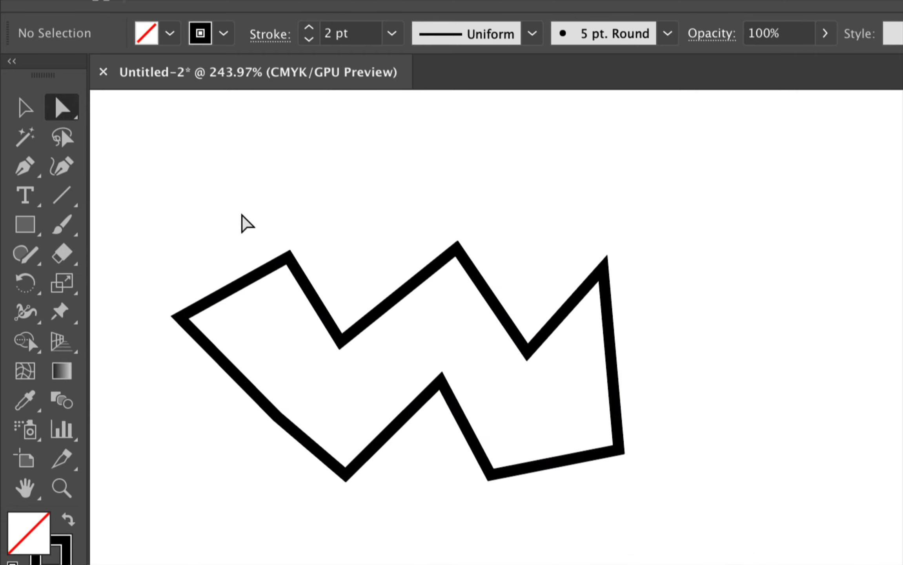
left_click_drag(288, 262, 267, 264)
left_click_drag(341, 341, 343, 322)
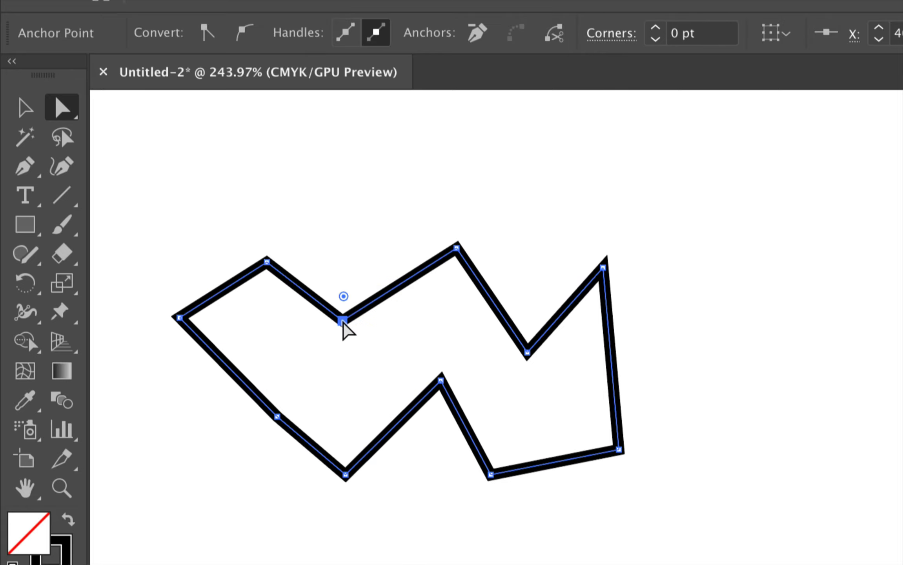
key("Delete")
key("Delete")
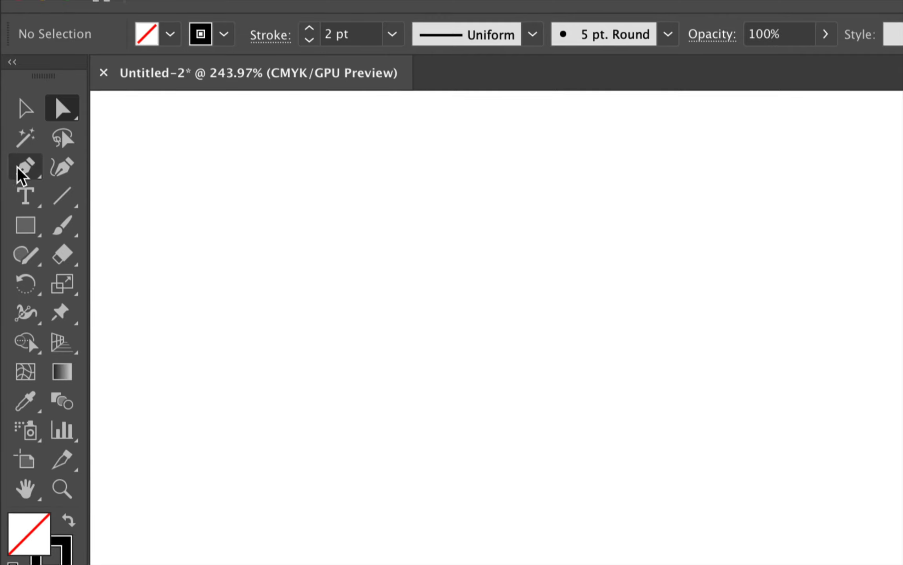
Step: Draw a closed shape with the Pen tool, with a curved arch on top, a sharp right corner and an S-curved lower edge
left_click(23, 173)
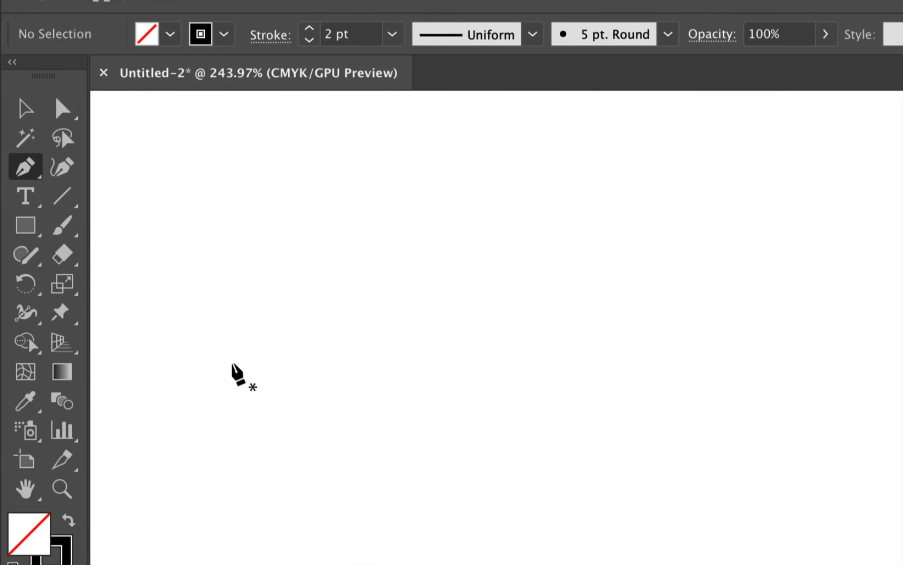
left_click(215, 341)
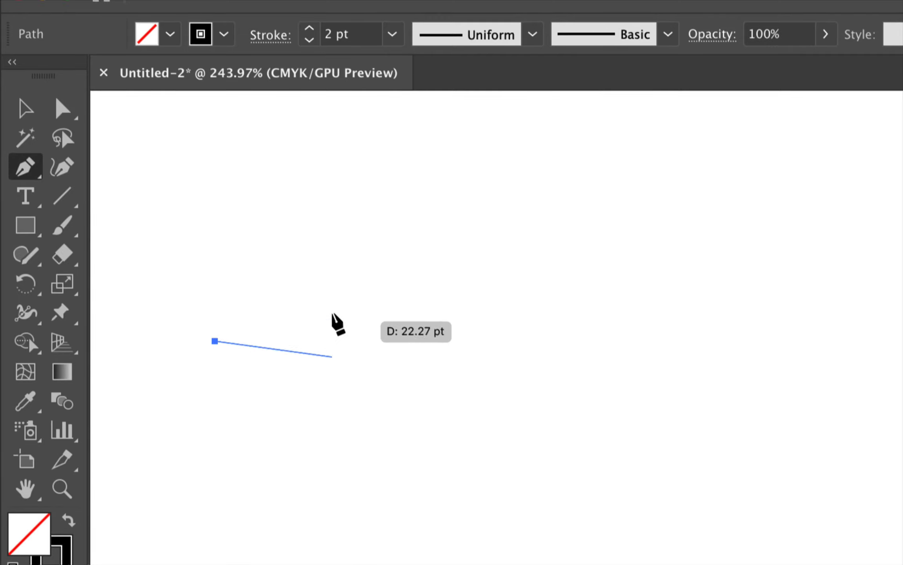
left_click_drag(337, 186, 467, 173)
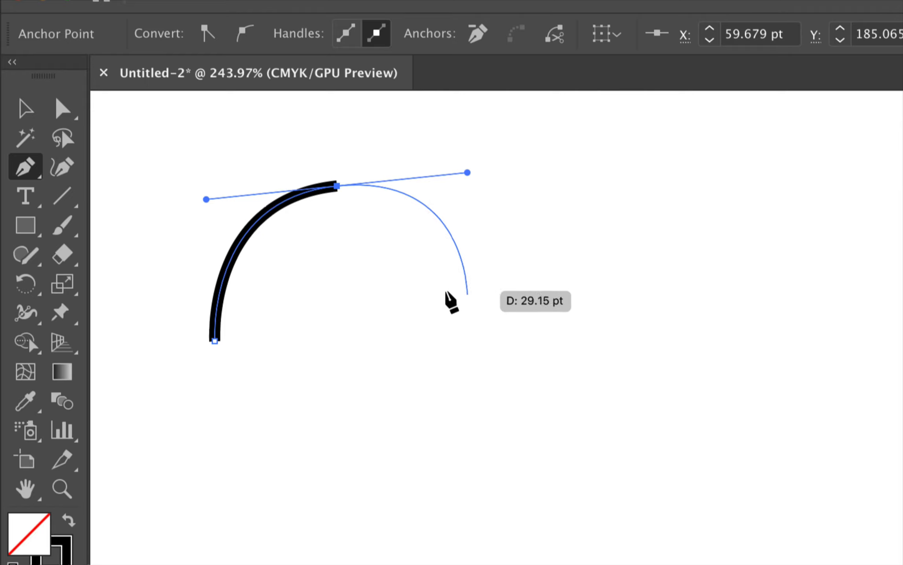
left_click(497, 326)
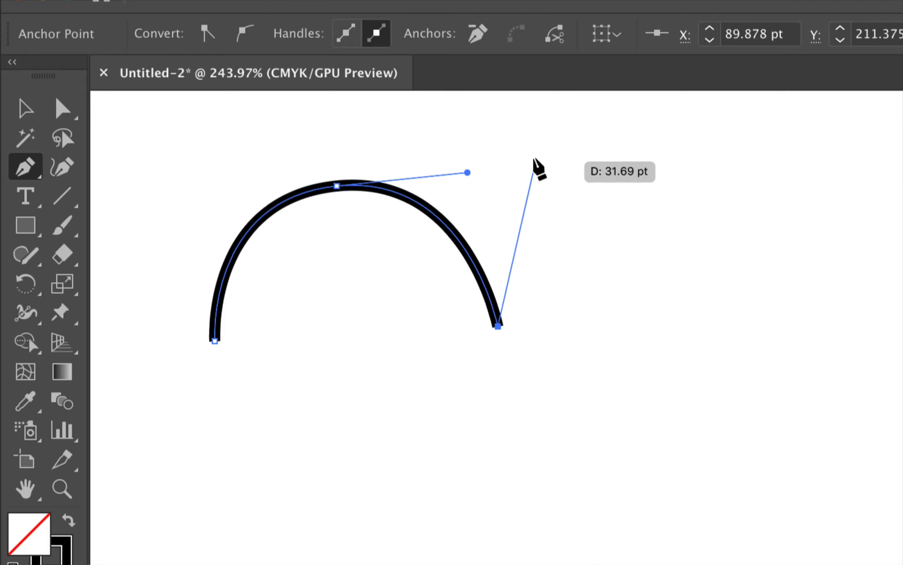
left_click_drag(544, 320, 346, 395)
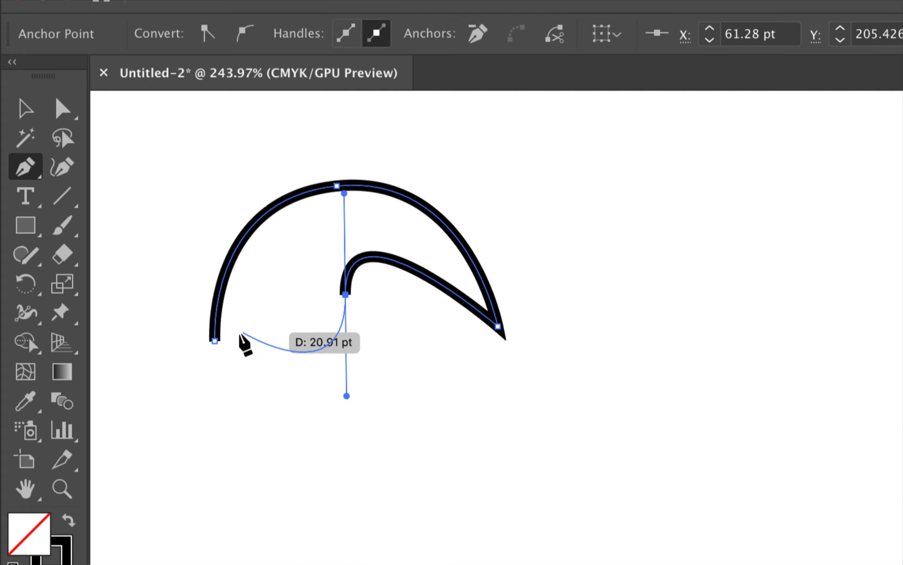
left_click(215, 341)
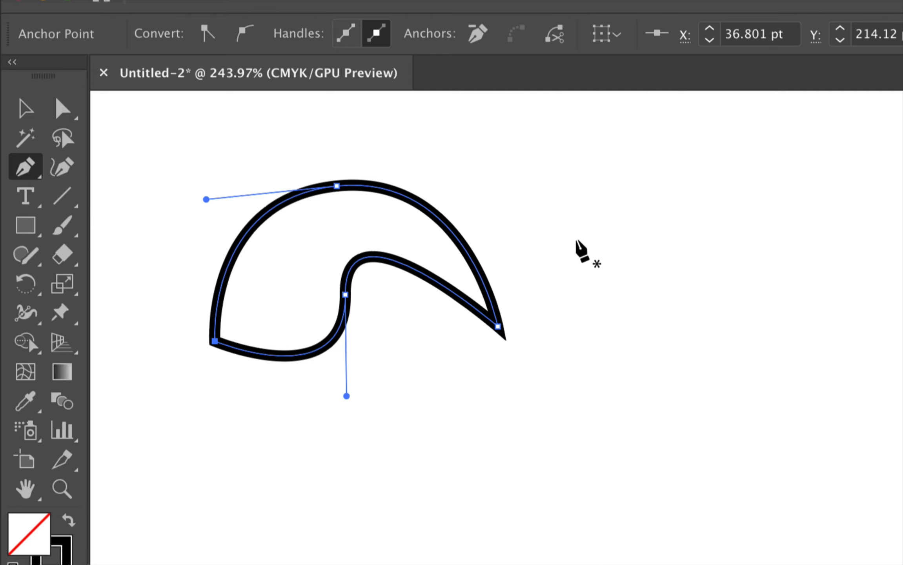
Step: Draw a second closed shape to the right of the arch, with a curved left side and straight right and bottom edges
left_click_drag(561, 340, 744, 173)
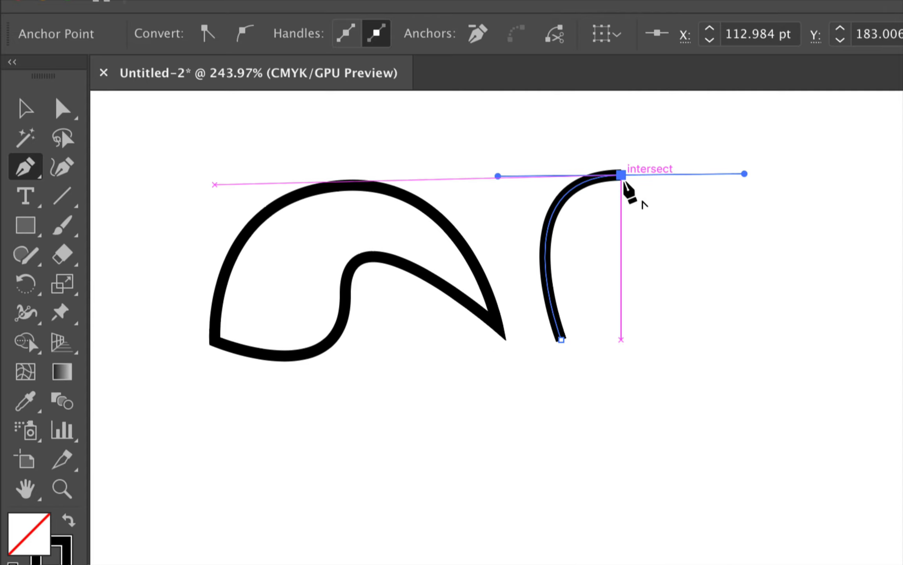
left_click_drag(622, 175, 561, 341)
left_click(627, 340)
left_click(562, 340)
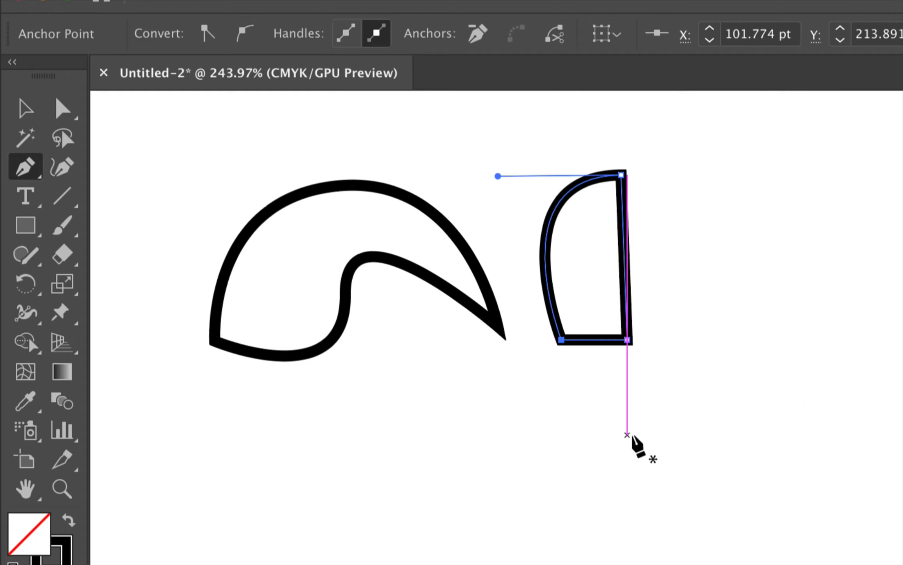
Step: Draw an open wavy path with four anchor points below the two closed shapes
scroll(411, 440, "down", 3)
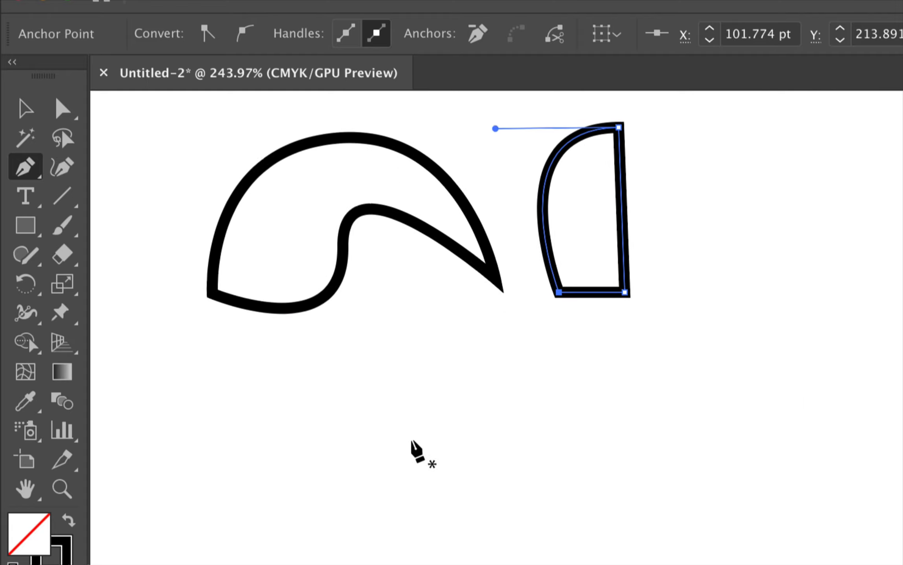
left_click(372, 457)
left_click_drag(445, 370, 554, 369)
left_click_drag(570, 447, 642, 392)
left_click_drag(668, 362, 732, 396)
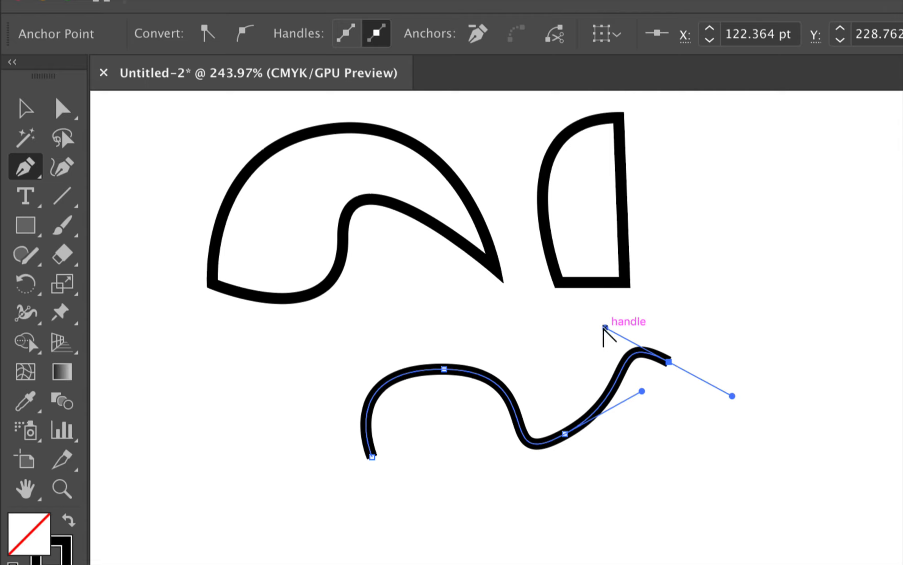
Step: Reshape the wavy path by adjusting the direction handles of its second, third and last anchor points
left_click_drag(605, 328, 575, 334)
left_click_drag(642, 390, 549, 375)
left_click_drag(447, 375, 525, 377)
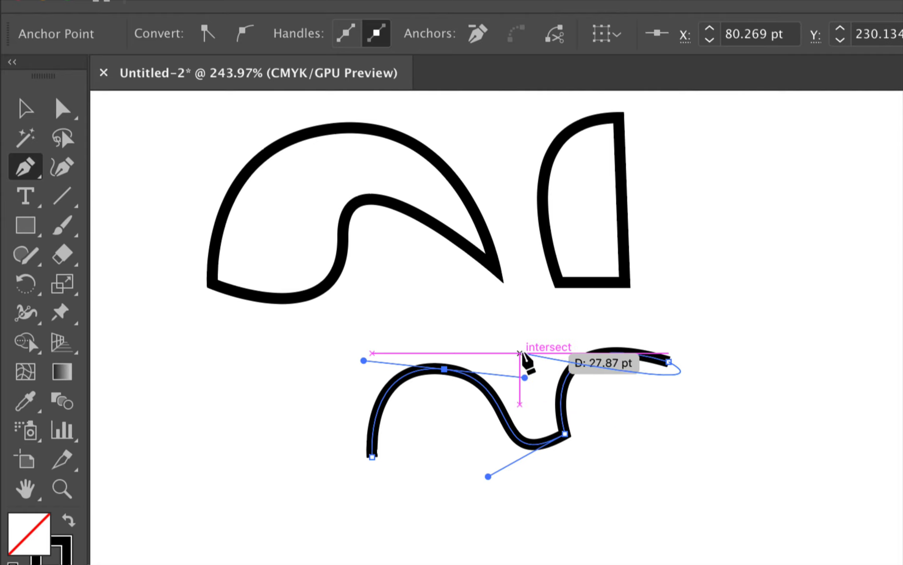
Step: Replace the wavy path with a long straight line and bend its segment upward into a shallow arch, leaving it deselected
key("Delete")
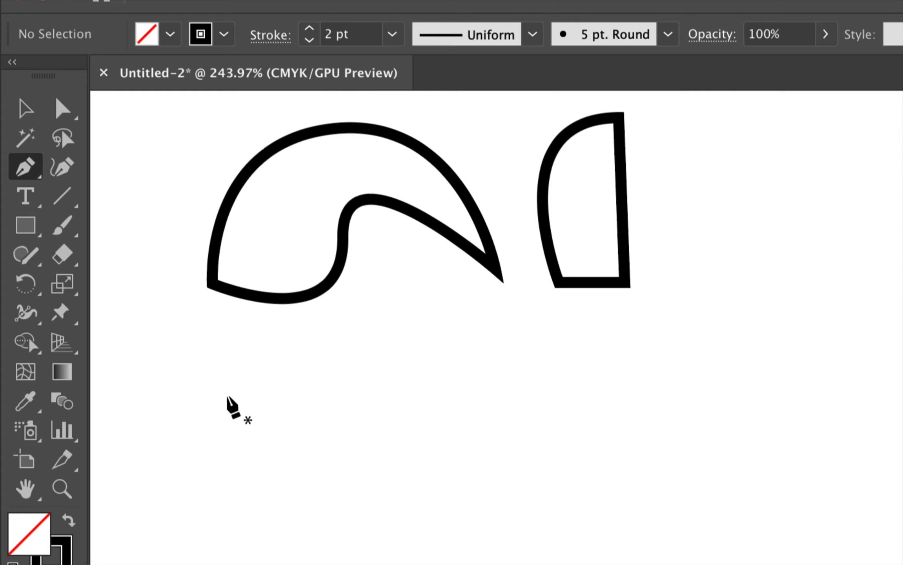
left_click(231, 426)
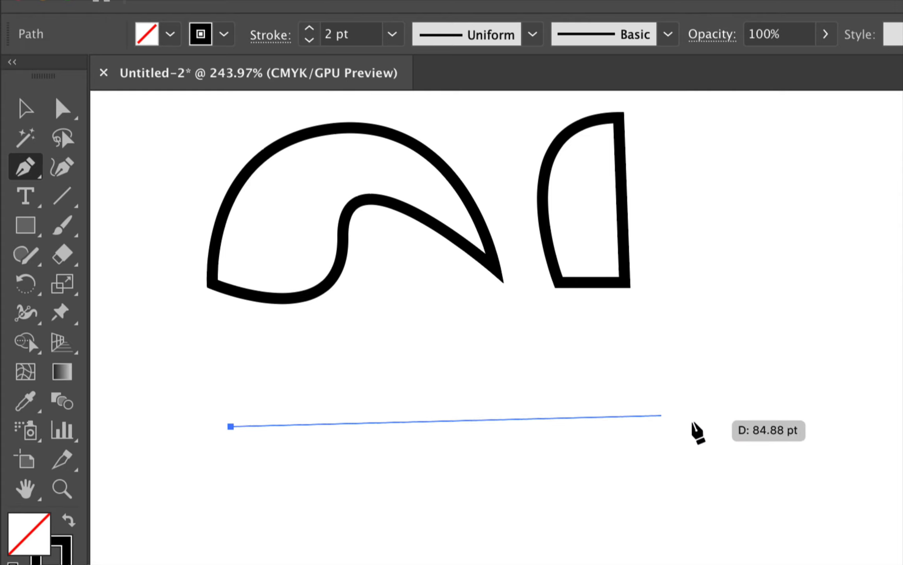
left_click(686, 439)
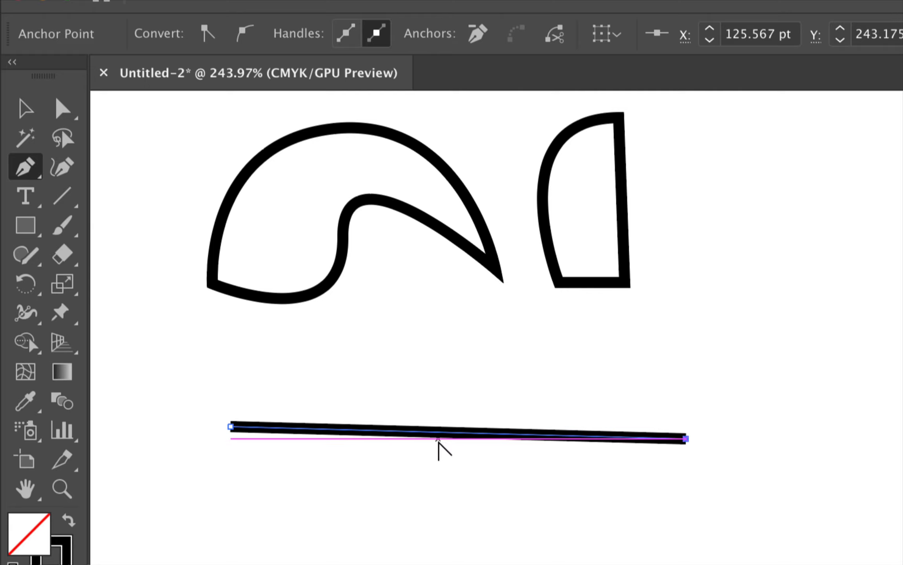
mouse_move(440, 437)
left_mouse_down()
mouse_move(437, 351)
mouse_move(440, 386)
mouse_move(450, 349)
left_mouse_up()
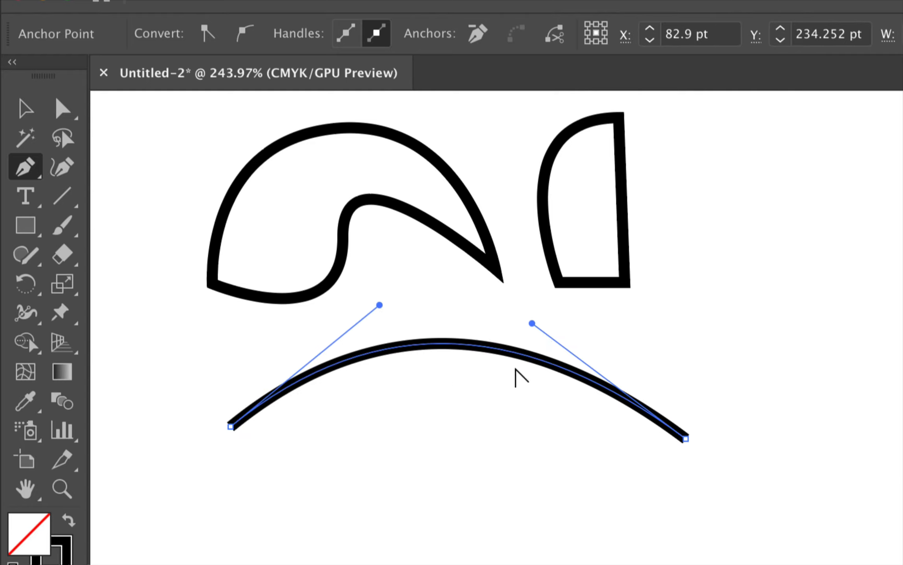
mouse_move(558, 379)
left_mouse_down()
mouse_move(532, 404)
mouse_move(540, 383)
mouse_move(560, 373)
left_mouse_up()
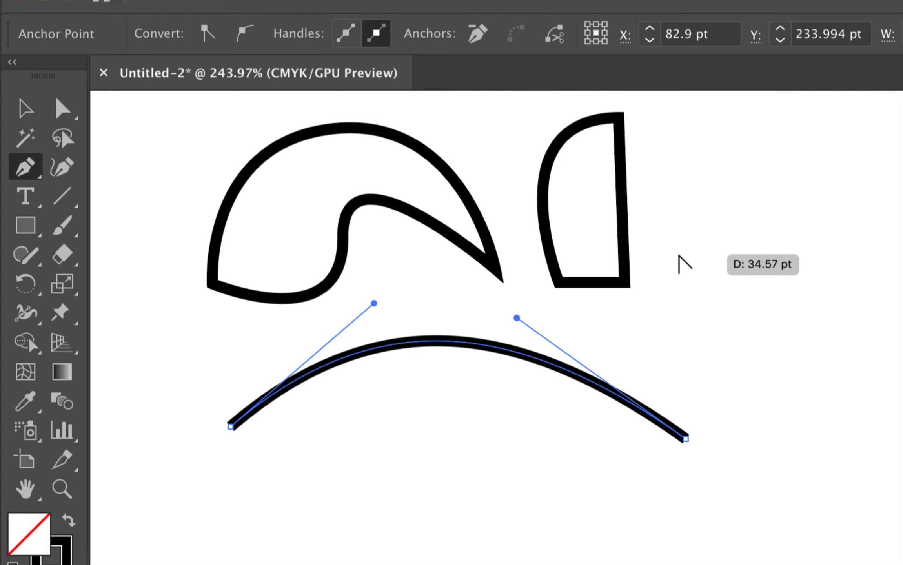
left_click(675, 259, "super")
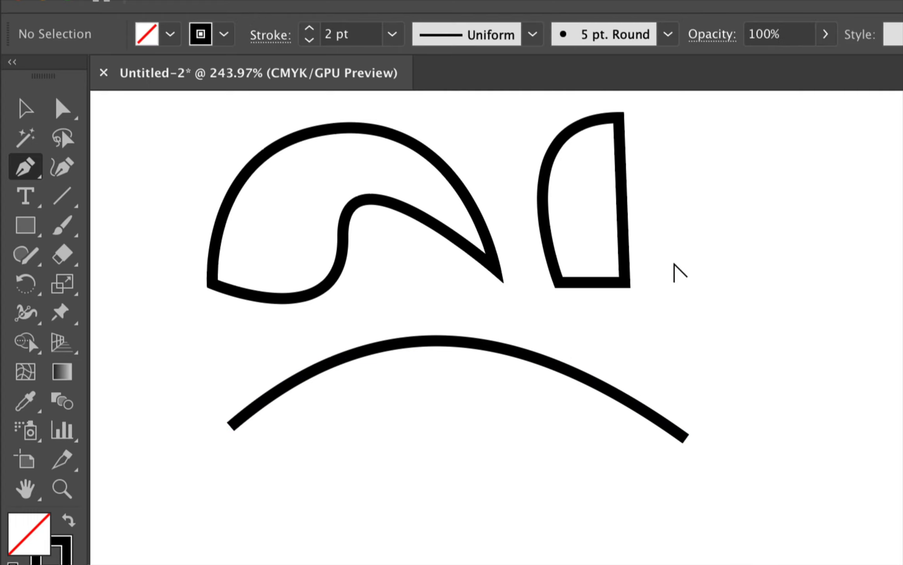
Step: Bend the second closed shape's straight right edge outward and its bottom edge downward into curves
left_click_drag(627, 206, 664, 196)
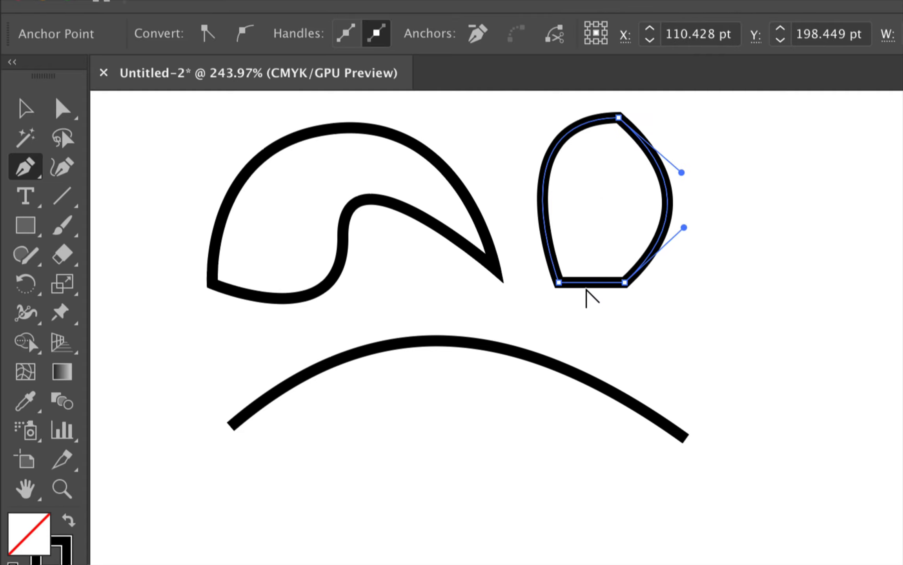
left_click_drag(590, 283, 595, 320)
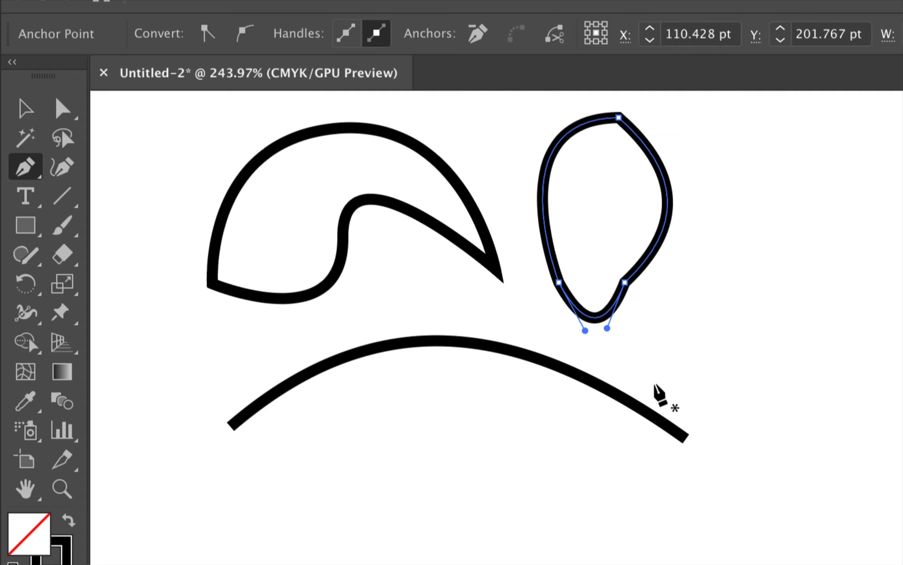
Step: Pull the arch shape's lower-right edge slightly downward and convert its right and inner lower anchor points to plain corners
mouse_move(426, 226)
left_mouse_down()
mouse_move(421, 247)
mouse_move(426, 232)
left_mouse_up()
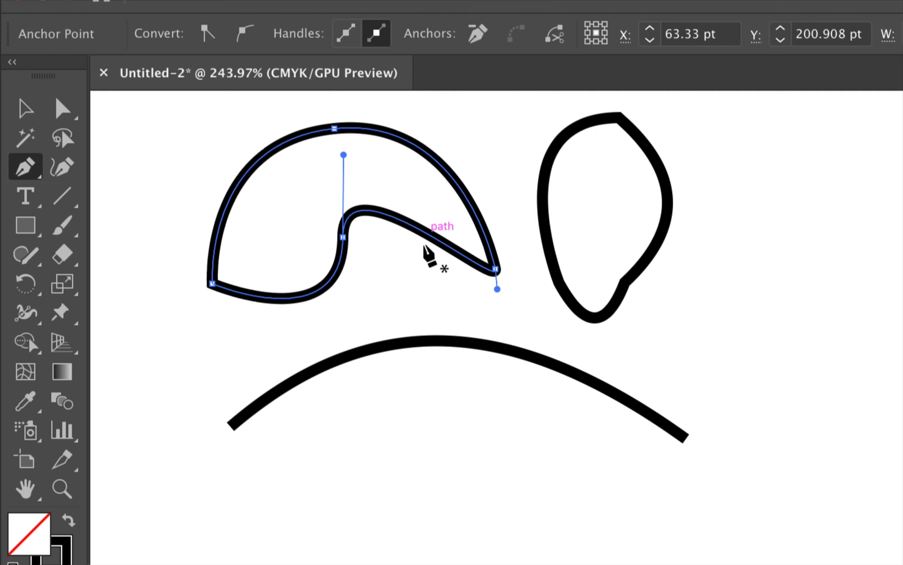
left_click(495, 271)
left_click(343, 237)
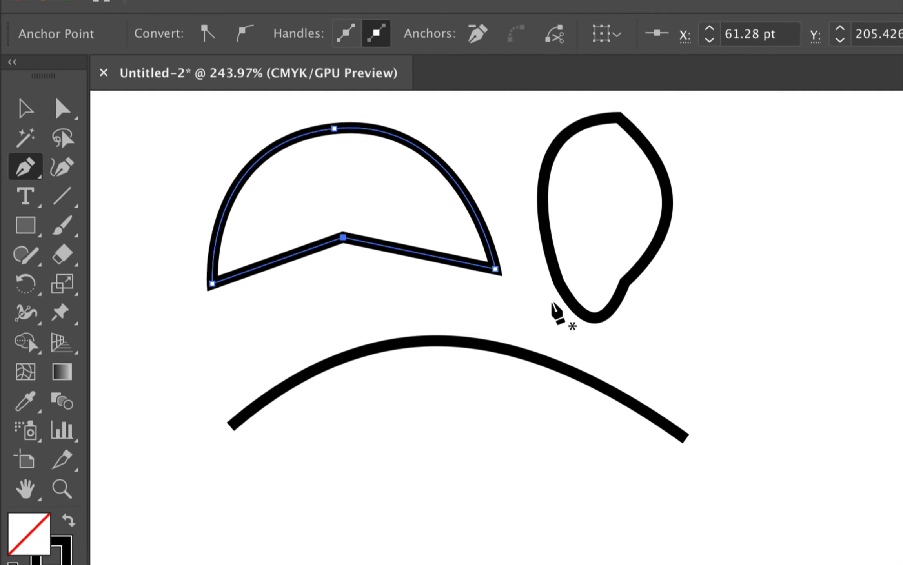
left_click(33, 169)
left_click(88, 168)
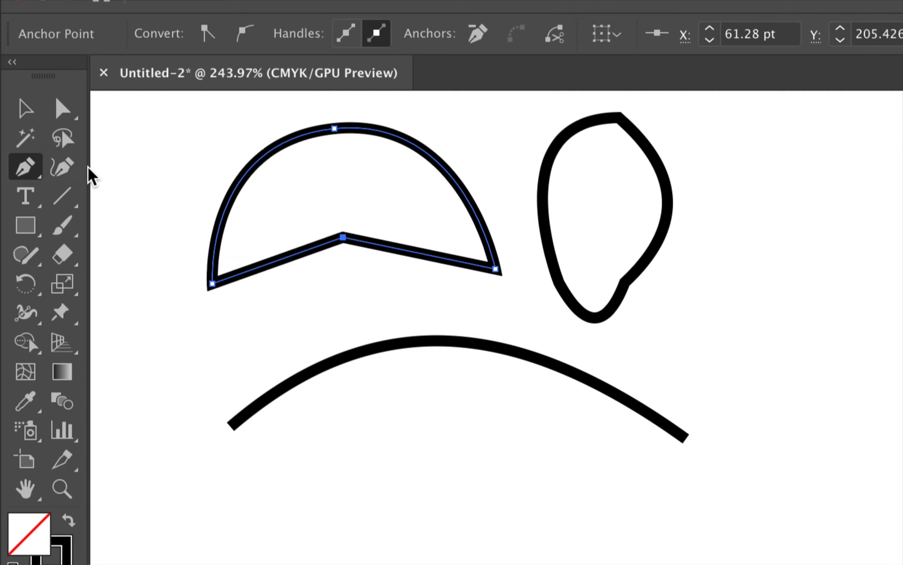
left_click(15, 168)
left_click(78, 169)
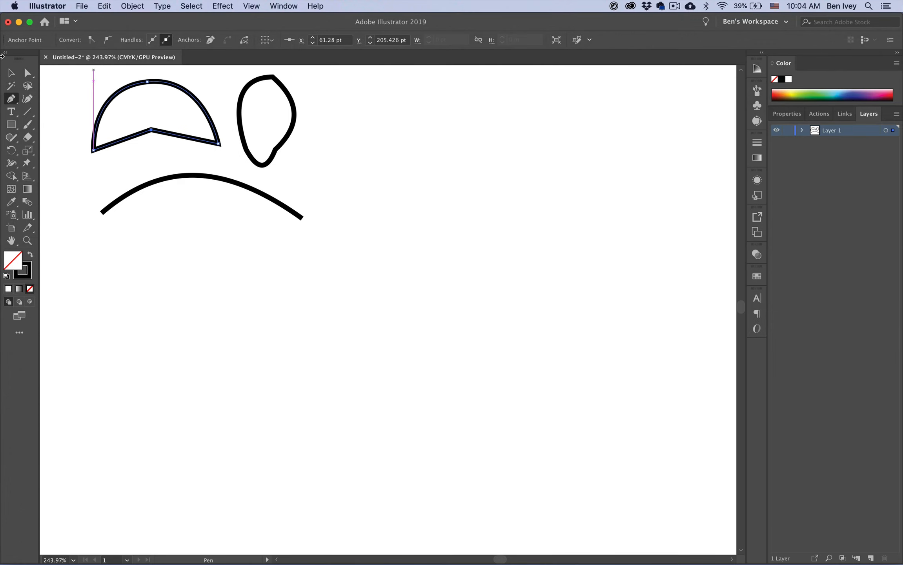
Step: Delete all artwork and draw a freehand path with three loops across the canvas using the Pencil tool
key("super+a")
key("Delete")
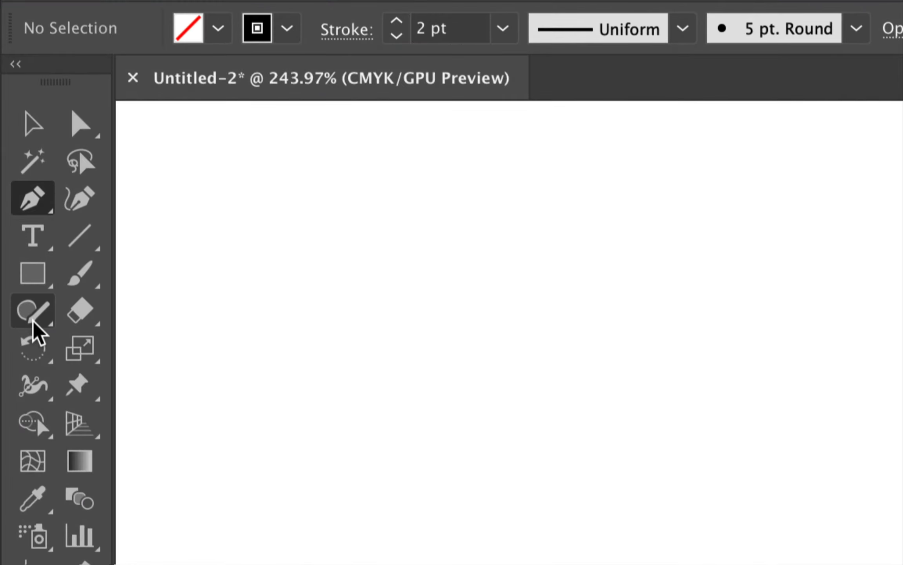
left_click(32, 320)
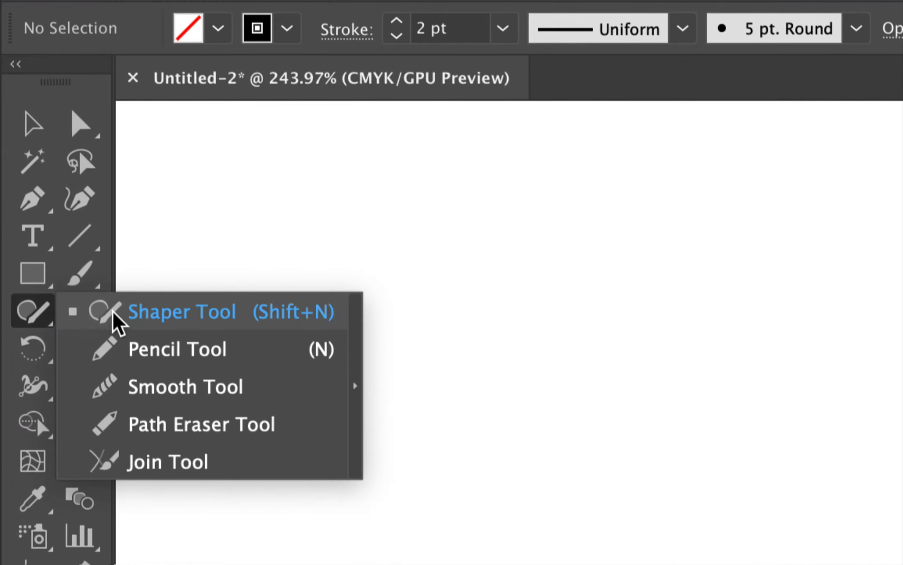
left_click(321, 359)
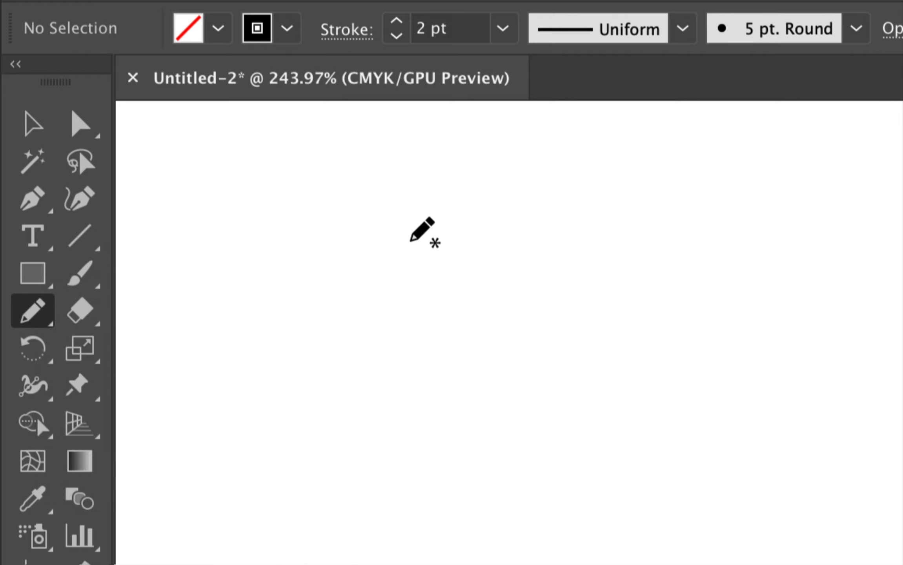
mouse_move(264, 193)
left_mouse_down()
mouse_move(286, 281)
mouse_move(266, 338)
mouse_move(265, 294)
mouse_move(372, 304)
mouse_move(443, 285)
mouse_move(447, 251)
mouse_move(420, 272)
mouse_move(449, 318)
mouse_move(424, 380)
mouse_move(422, 351)
mouse_move(506, 337)
mouse_move(554, 308)
mouse_move(558, 247)
mouse_move(628, 243)
left_mouse_up()
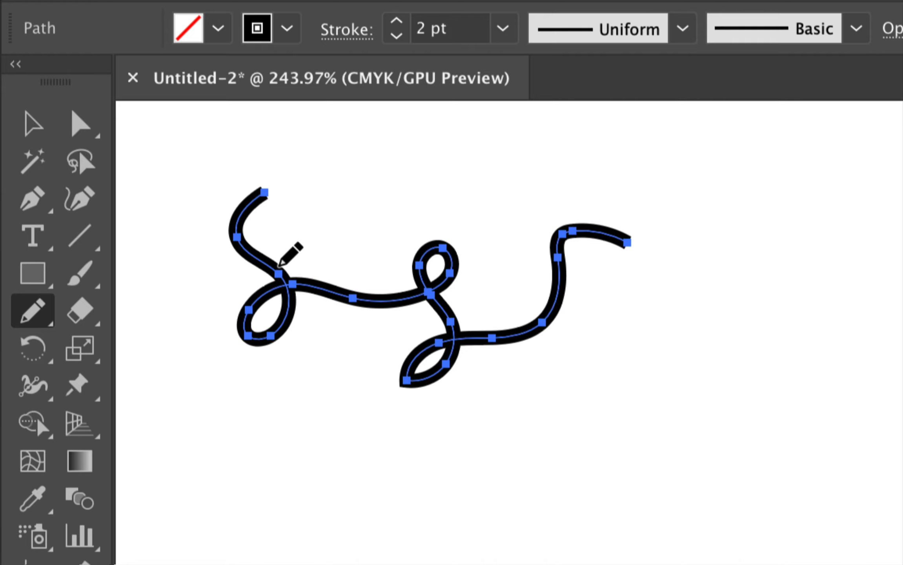
Step: Move the looping path slightly down and try different stroke weights, finishing at 2 pt
left_click(36, 131)
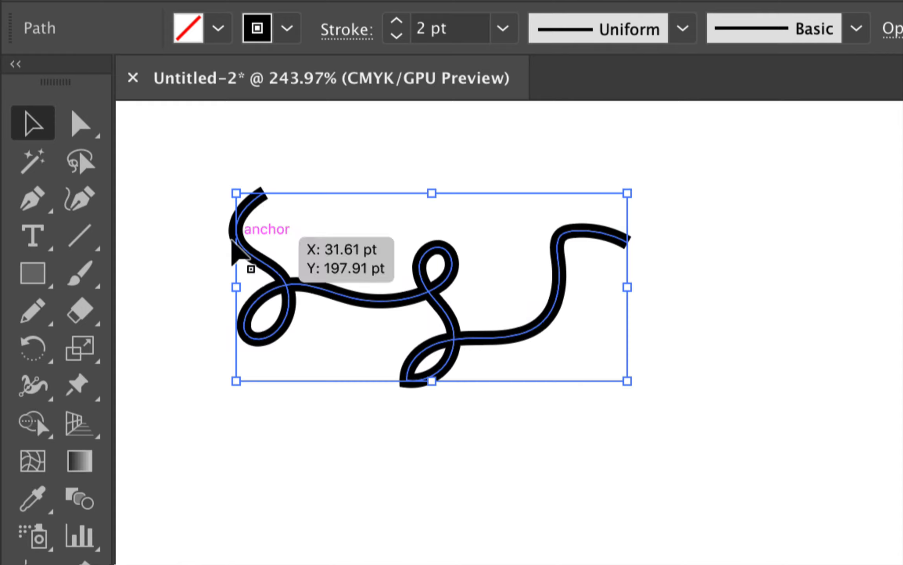
left_click_drag(359, 300, 365, 323)
left_click(396, 78)
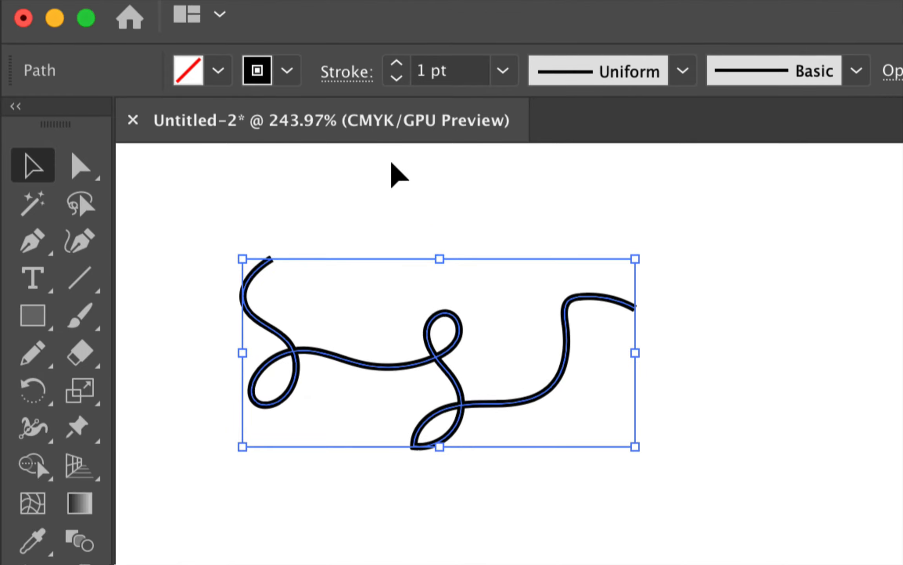
left_click(396, 64)
left_click(396, 64)
left_click(397, 77)
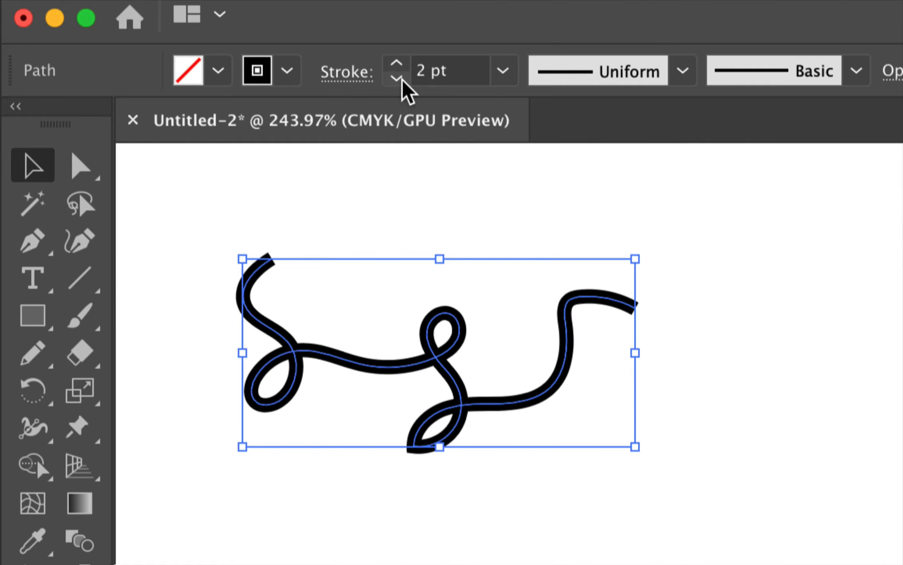
Step: Reshape the looping path with Direct Selection by moving its upper-left end point, the next anchor below it and an anchor at the first loop
left_click(91, 177)
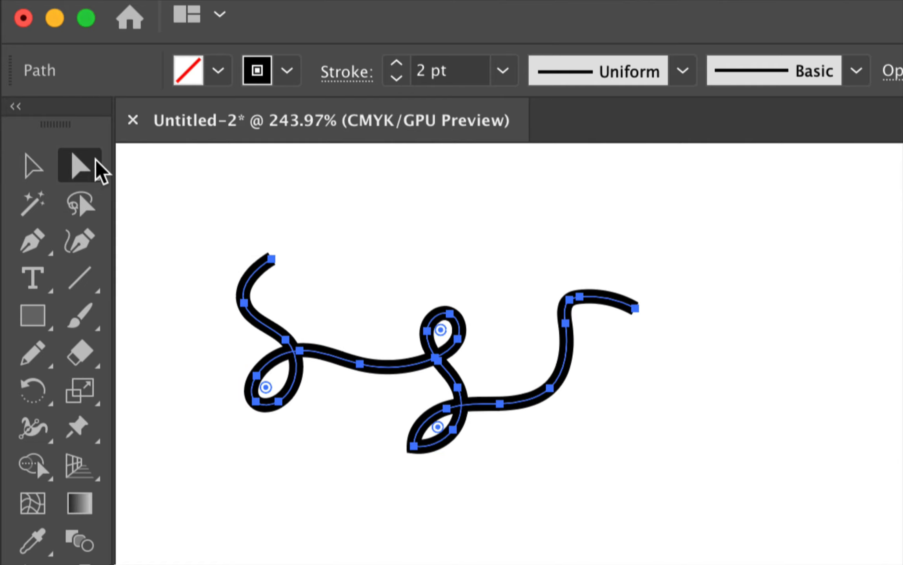
left_click(316, 275)
left_click(274, 260)
left_click_drag(273, 260, 276, 231)
left_click(333, 280)
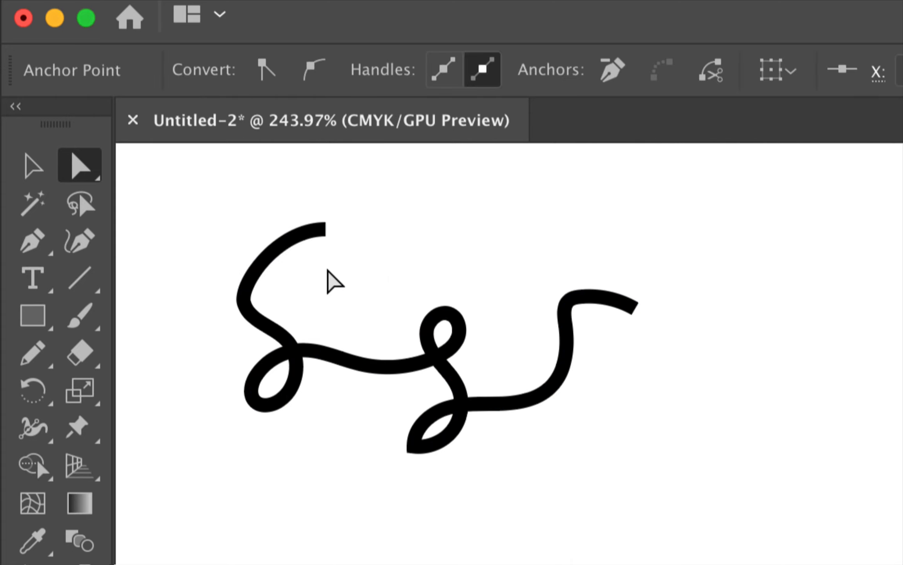
left_click_drag(243, 303, 275, 306)
left_click(287, 314)
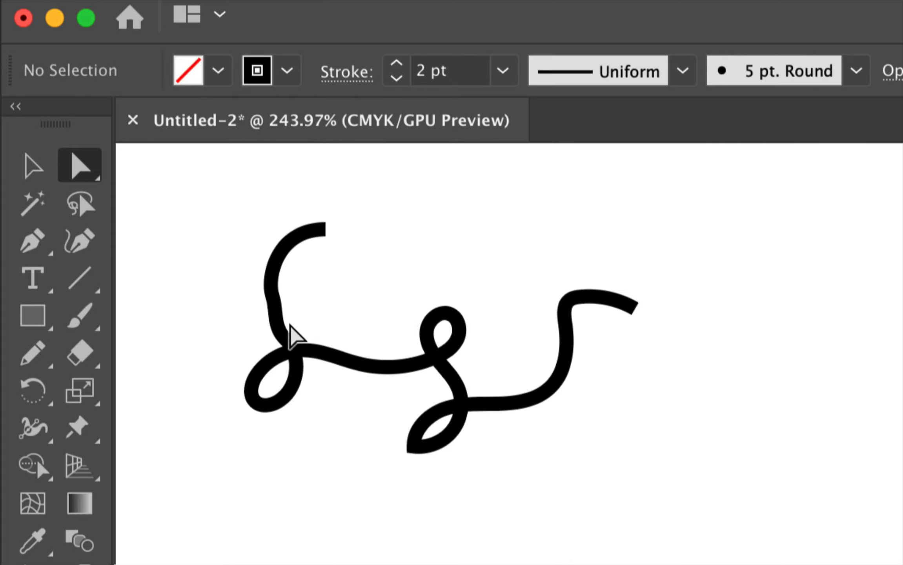
left_click_drag(298, 347, 315, 342)
left_click(429, 293)
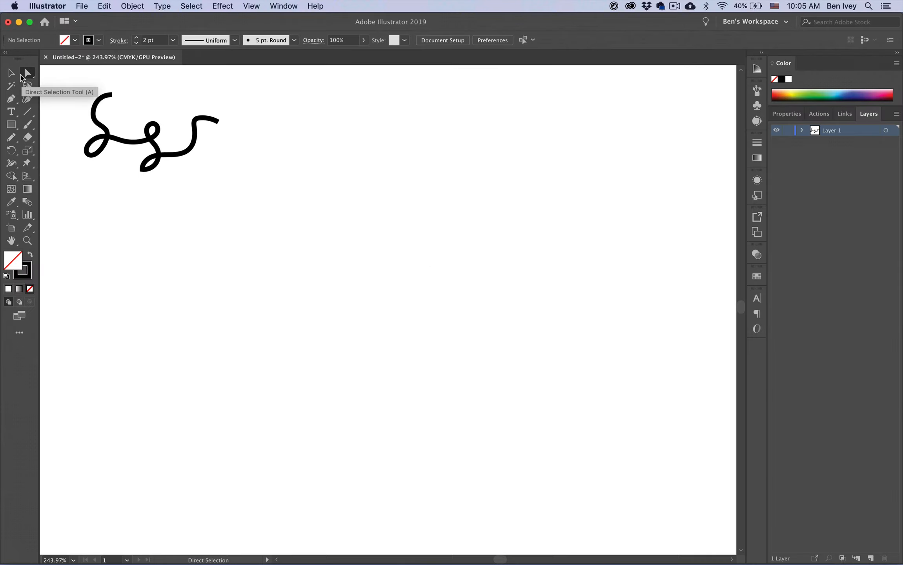
Step: Draw a trial freehand path below the looping path with the Pencil tool and undo it
key("n")
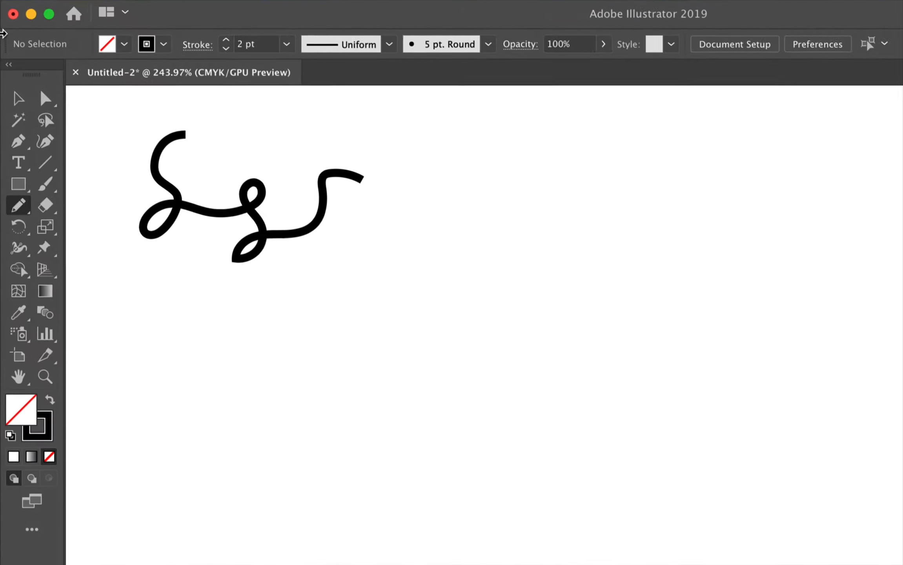
left_click(25, 253)
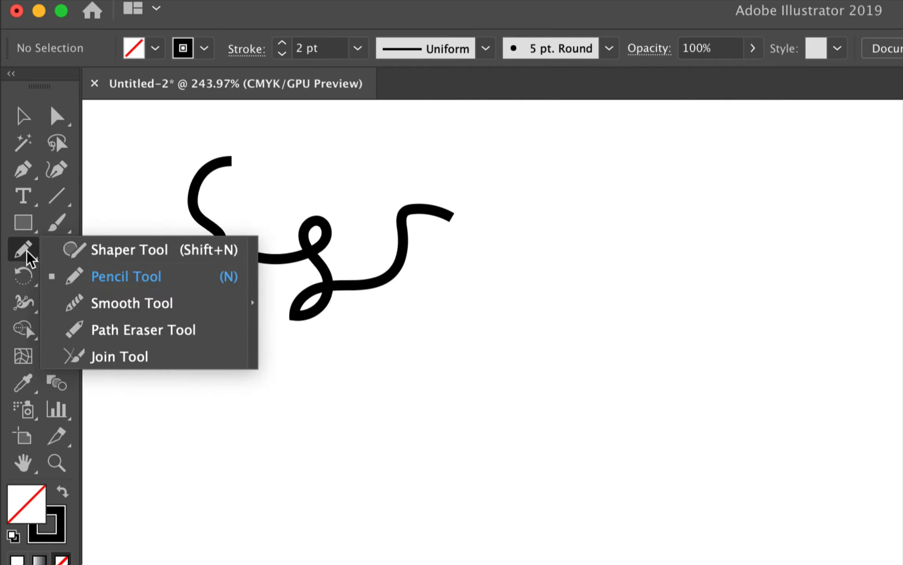
left_click(102, 282)
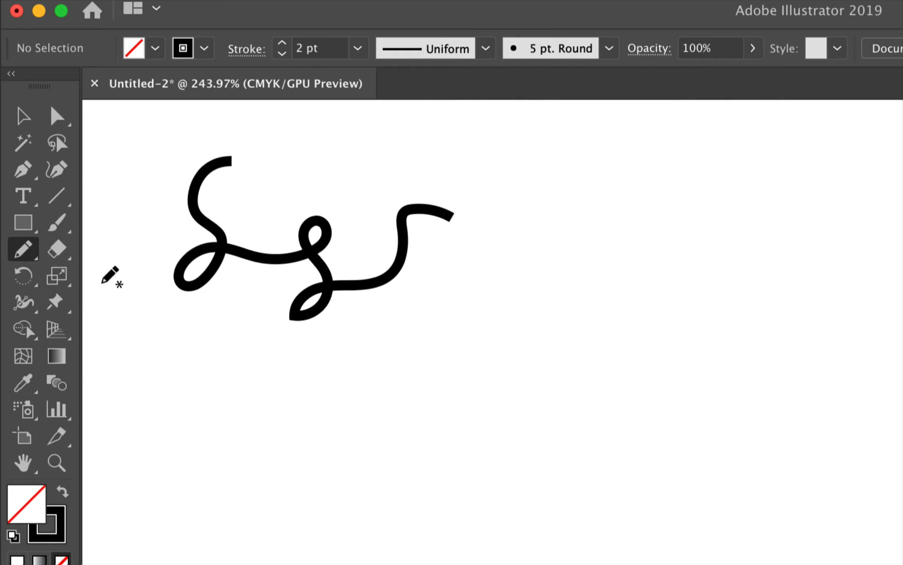
mouse_move(225, 564)
left_mouse_down()
mouse_move(166, 413)
mouse_move(243, 403)
left_mouse_up()
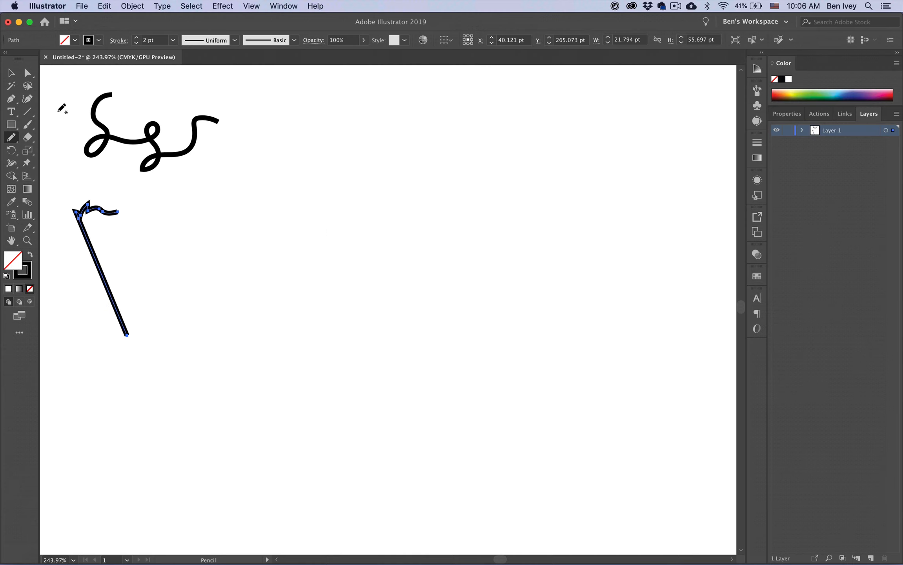
key("super+z")
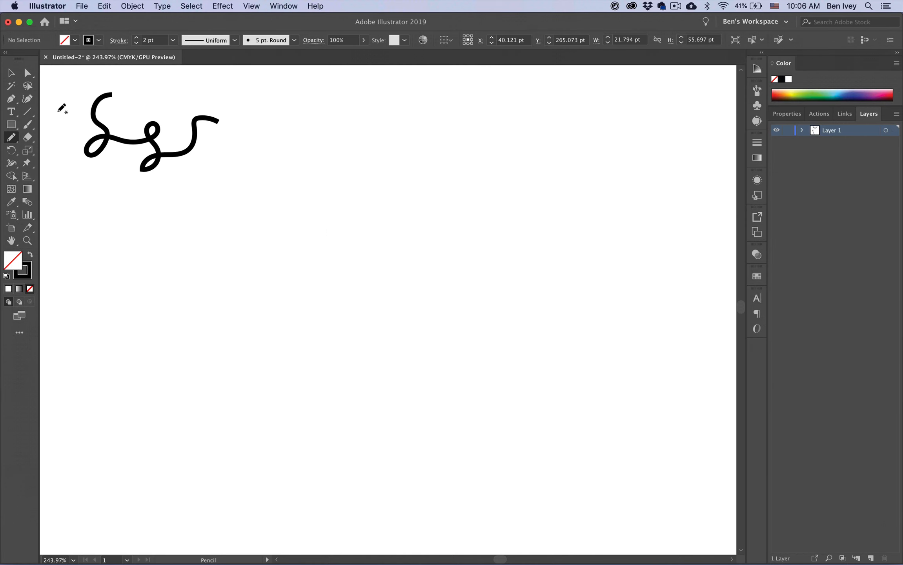
Step: Clear the looping path and draw a freehand wavy line about 165 pt wide, rising to the right, with the Pencil tool
key("super+z")
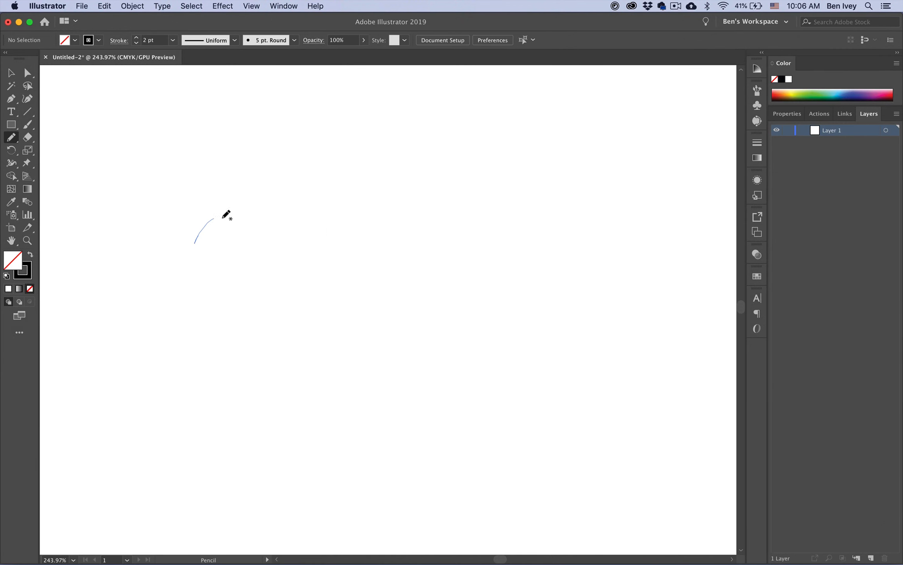
left_click_drag(544, 185, 582, 175)
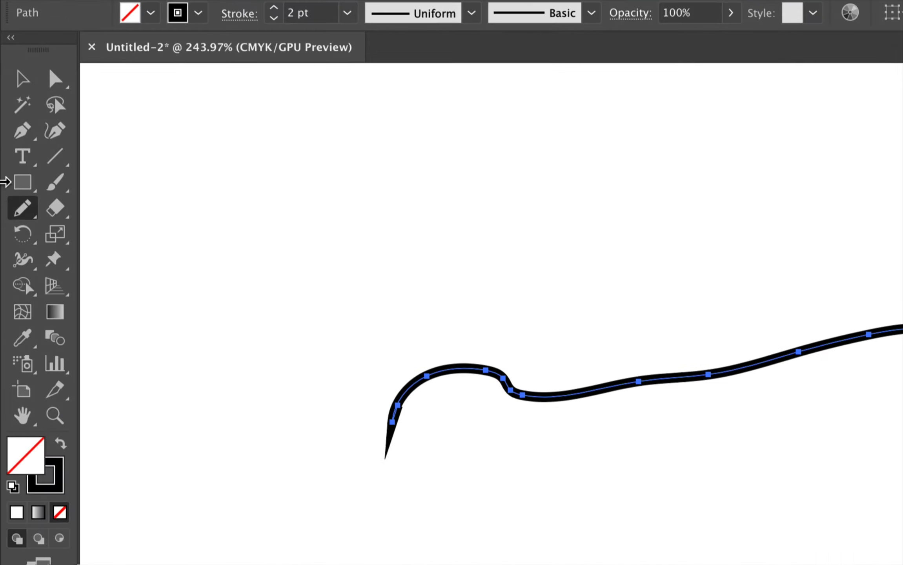
Step: Even out the bumps along the freehand line with repeated Smooth tool strokes, covering its right stretch, middle and hooked left end
left_click_drag(18, 216, 92, 268)
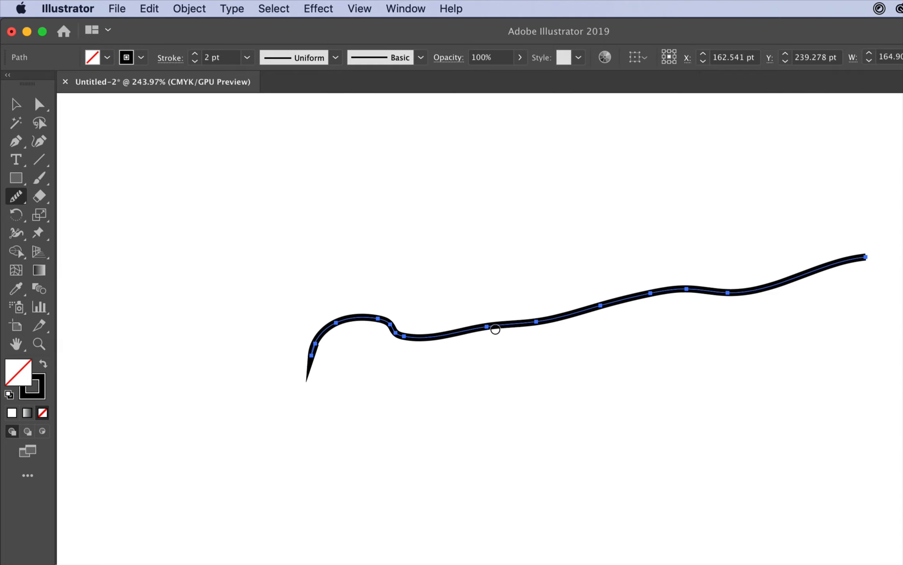
mouse_move(643, 314)
left_mouse_down()
mouse_move(590, 299)
mouse_move(637, 302)
mouse_move(624, 299)
mouse_move(534, 310)
mouse_move(739, 281)
mouse_move(610, 295)
mouse_move(791, 296)
left_mouse_up()
left_click_drag(713, 290, 818, 283)
left_click_drag(754, 283, 797, 270)
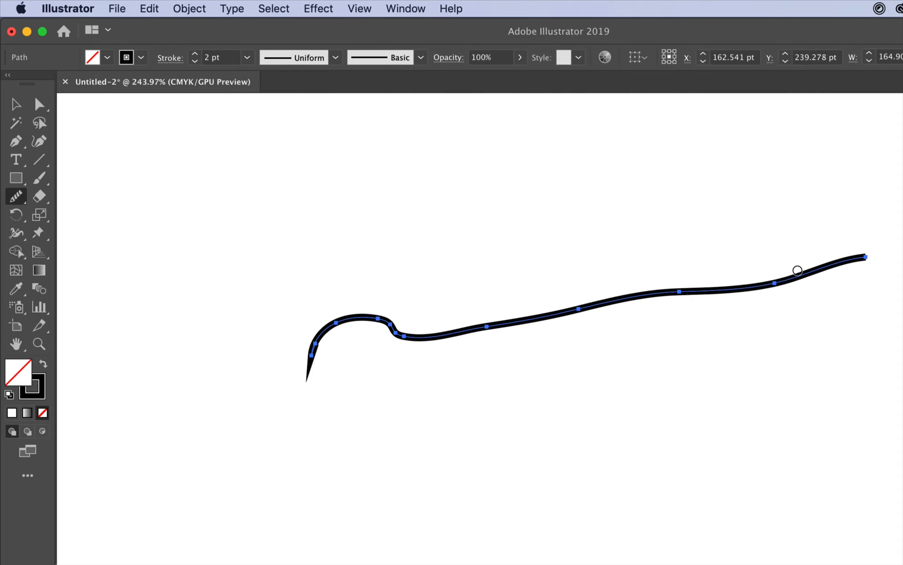
left_click_drag(496, 329, 545, 324)
mouse_move(380, 318)
left_mouse_down()
mouse_move(407, 345)
mouse_move(373, 329)
mouse_move(410, 349)
mouse_move(414, 337)
mouse_move(451, 347)
mouse_move(395, 333)
mouse_move(498, 341)
left_mouse_up()
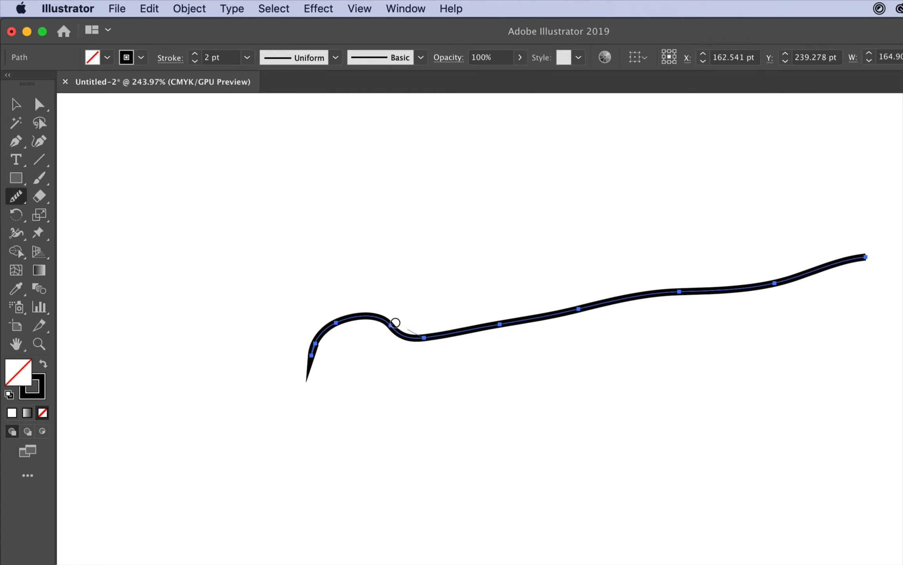
mouse_move(396, 323)
left_mouse_down()
mouse_move(325, 325)
mouse_move(341, 328)
mouse_move(299, 378)
mouse_move(321, 386)
mouse_move(317, 355)
mouse_move(375, 318)
mouse_move(498, 361)
left_mouse_up()
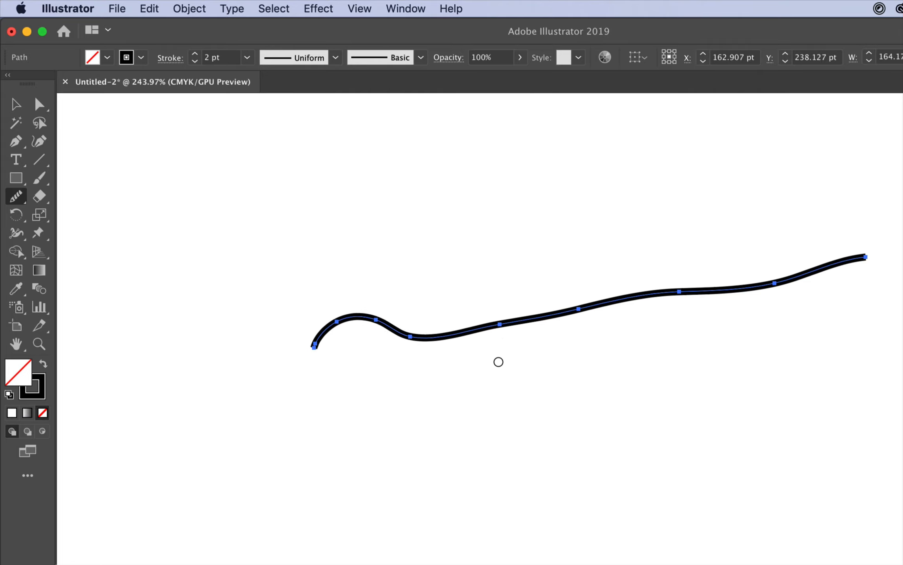
Step: Break the freehand line into separate pieces by erasing four gaps along its middle and right stretch with the Path Eraser tool
left_click(25, 197)
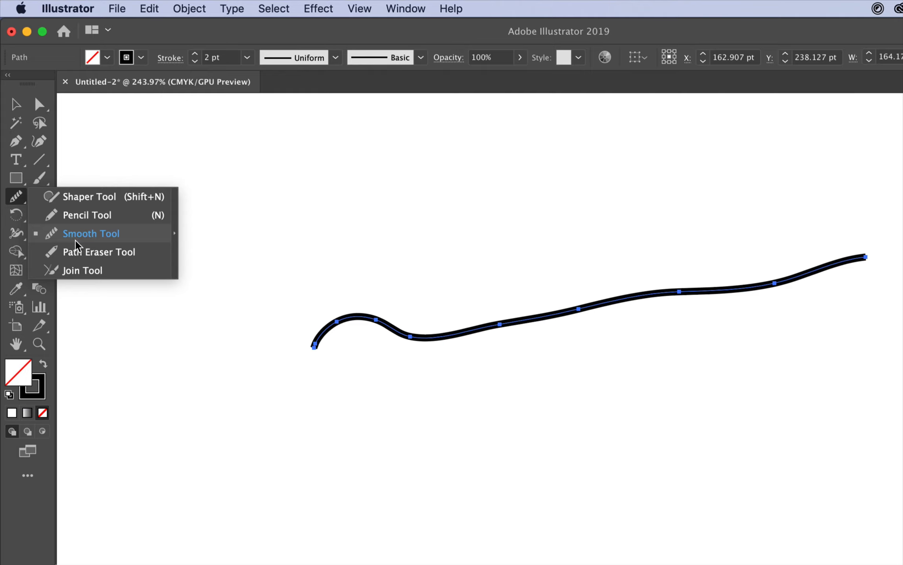
left_click(88, 259)
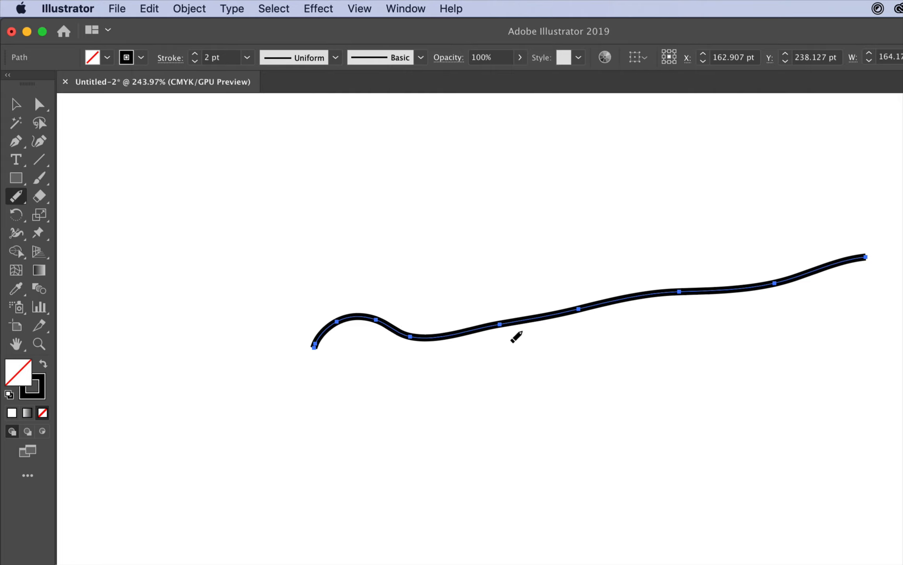
mouse_move(468, 326)
left_mouse_down()
mouse_move(557, 308)
mouse_move(559, 318)
left_mouse_up()
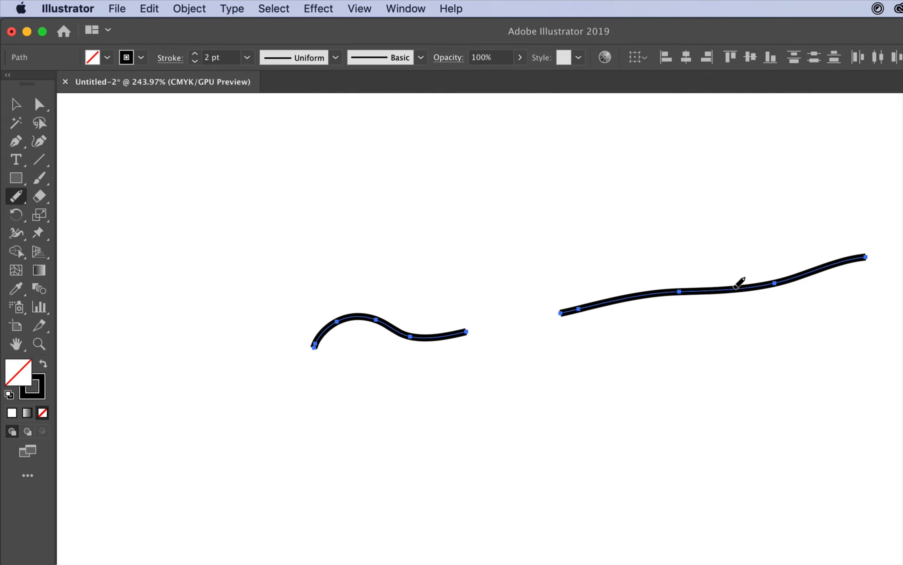
left_click_drag(742, 289, 766, 286)
left_click_drag(665, 292, 643, 297)
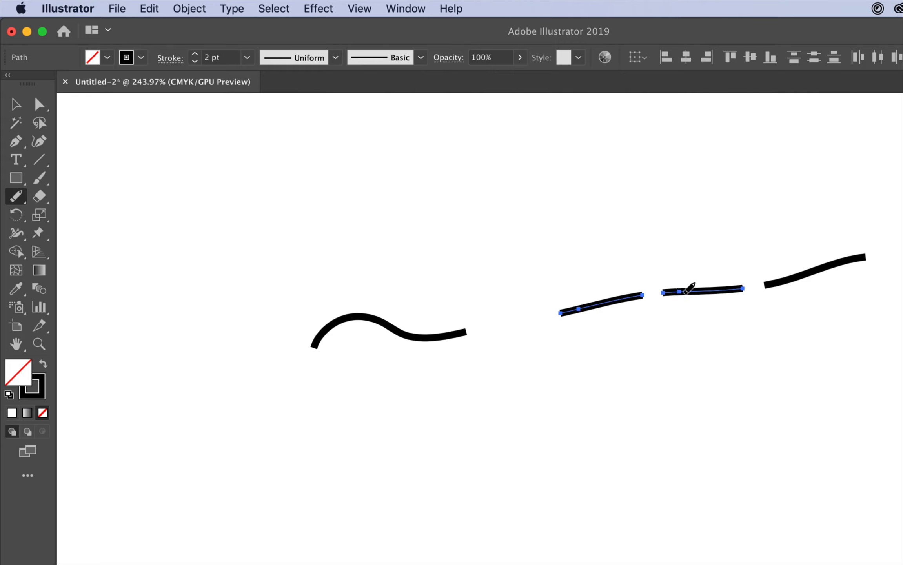
left_click_drag(697, 291, 726, 291)
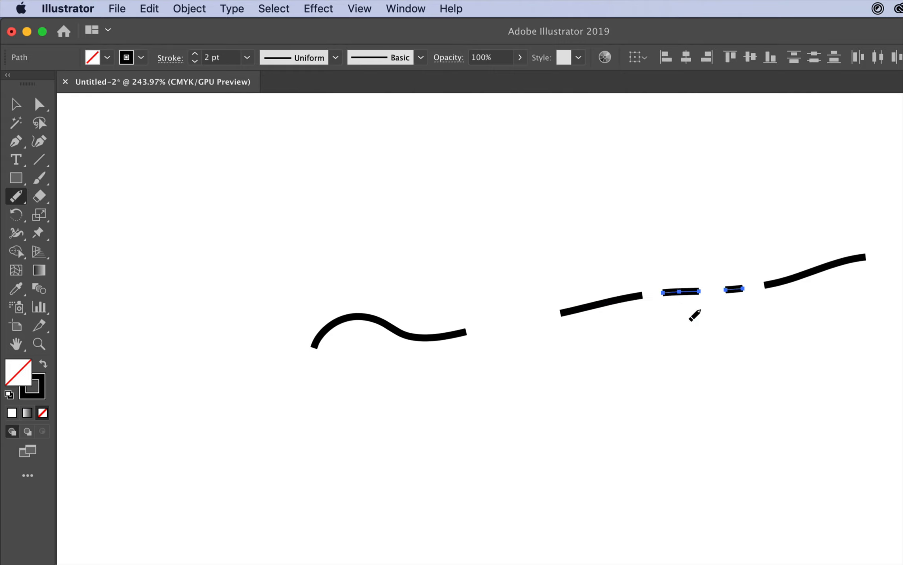
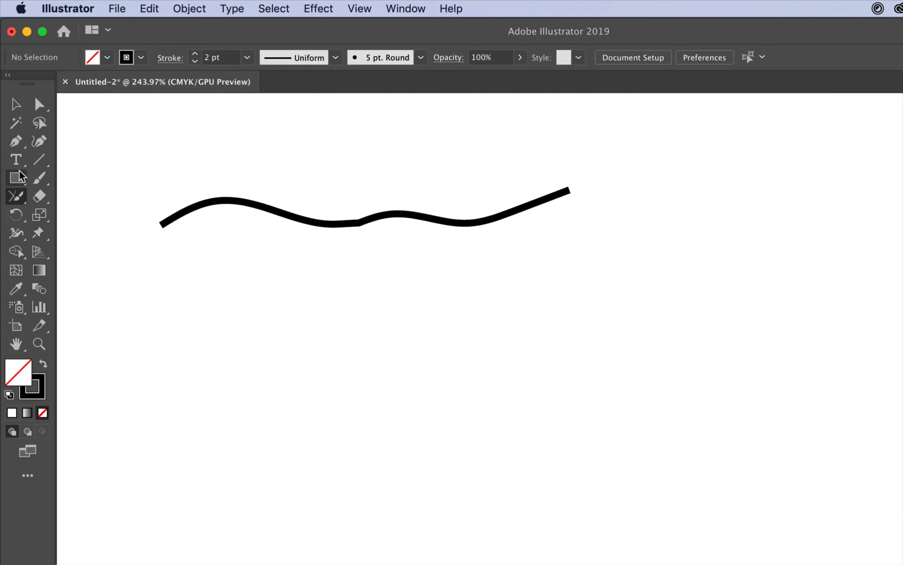
Step: Even out the kink in the middle of the wavy line with the Smooth tool
left_click(15, 196)
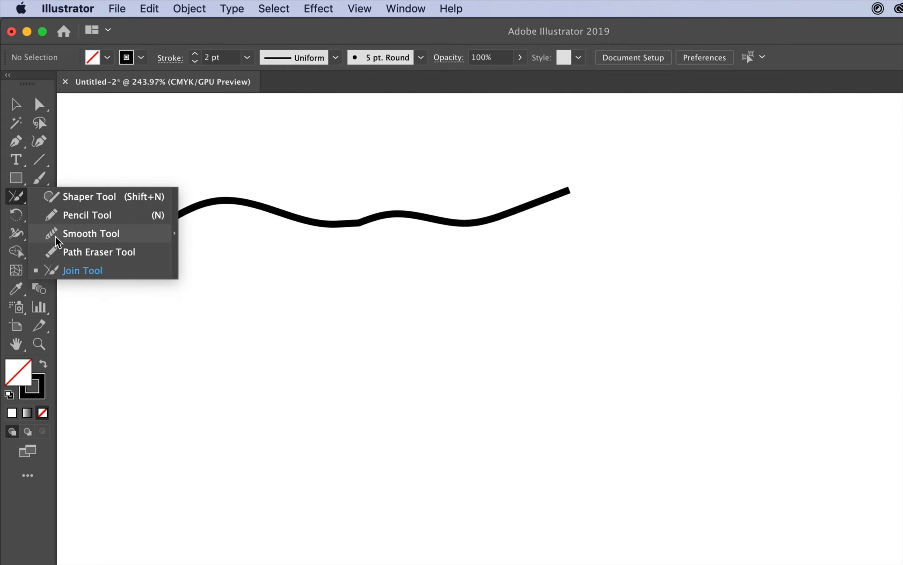
left_click(83, 233)
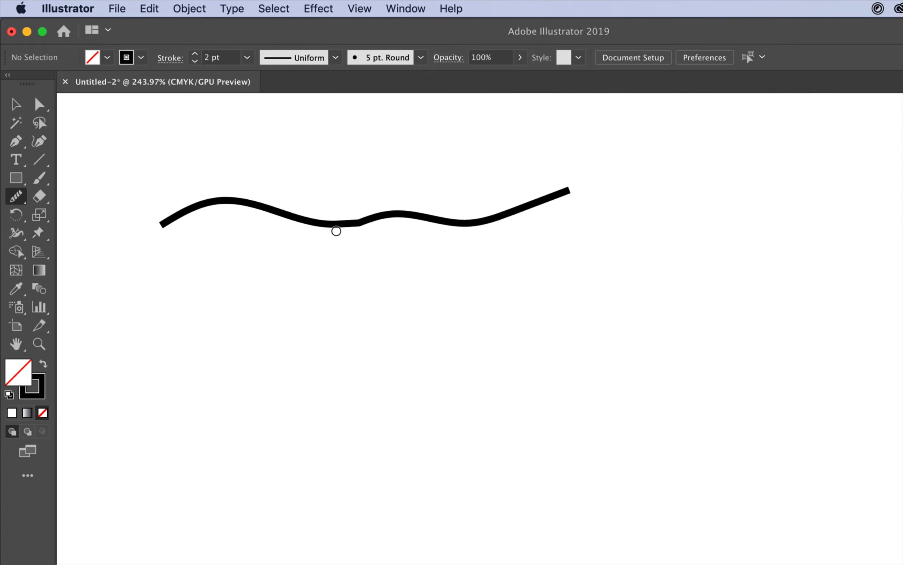
left_click(359, 222, "super")
mouse_move(388, 218)
left_mouse_down()
mouse_move(329, 229)
mouse_move(407, 216)
mouse_move(349, 215)
mouse_move(390, 216)
left_mouse_up()
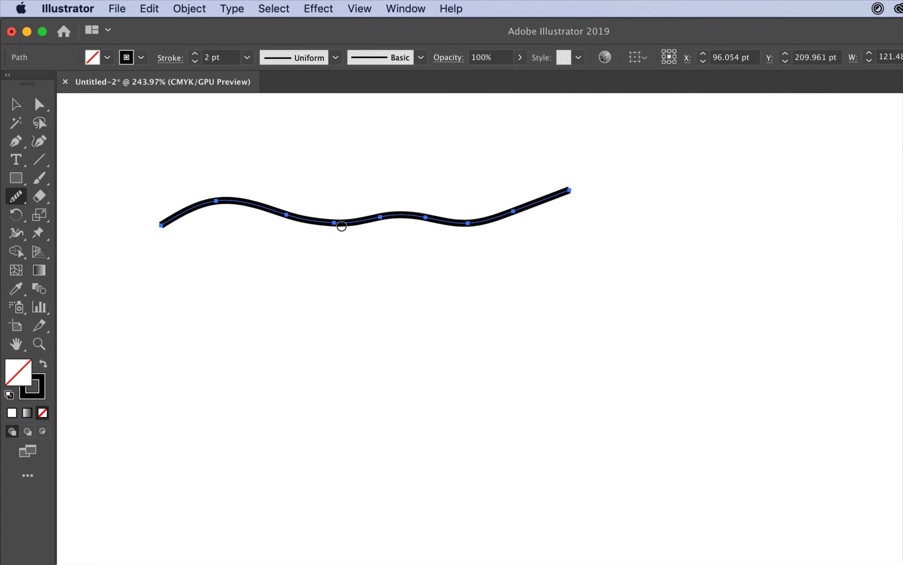
left_click_drag(326, 227, 378, 229)
Step: Select the smoothed wavy line and delete it to clear the artboard
left_click(15, 105)
left_click(279, 359)
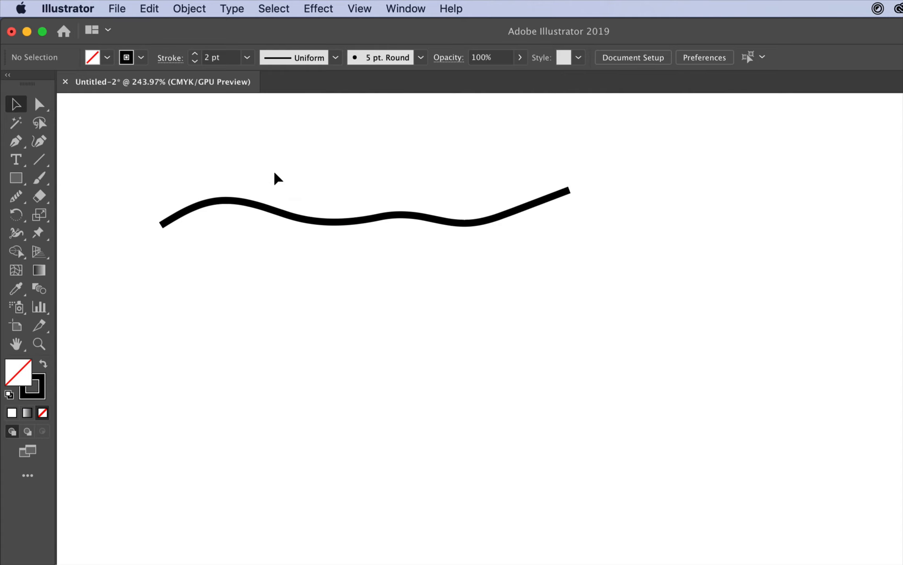
left_click_drag(276, 177, 337, 281)
key("Delete")
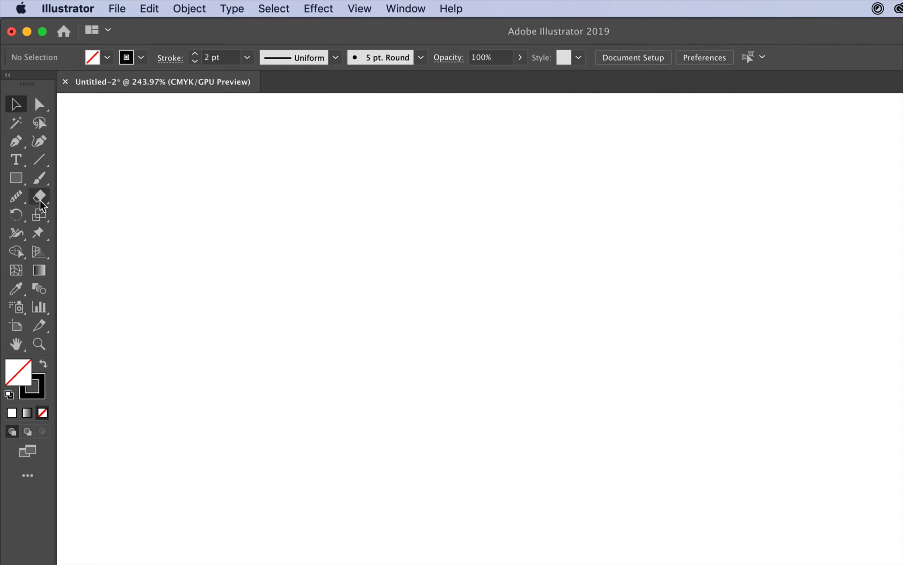
Step: Set the Pencil tool's fidelity to the most accurate setting and draw a jagged freehand line about 119 pt wide
left_click(17, 198)
left_click(18, 197)
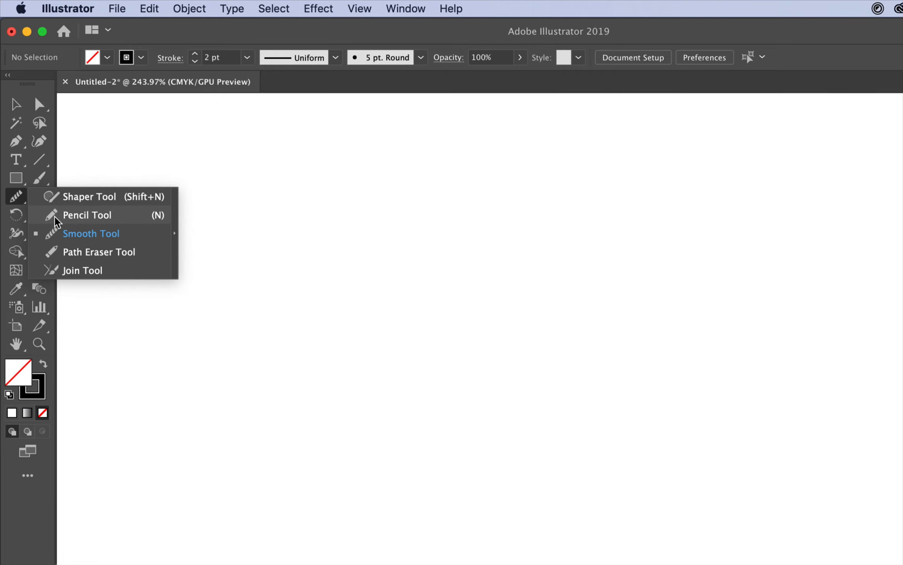
left_click(55, 219)
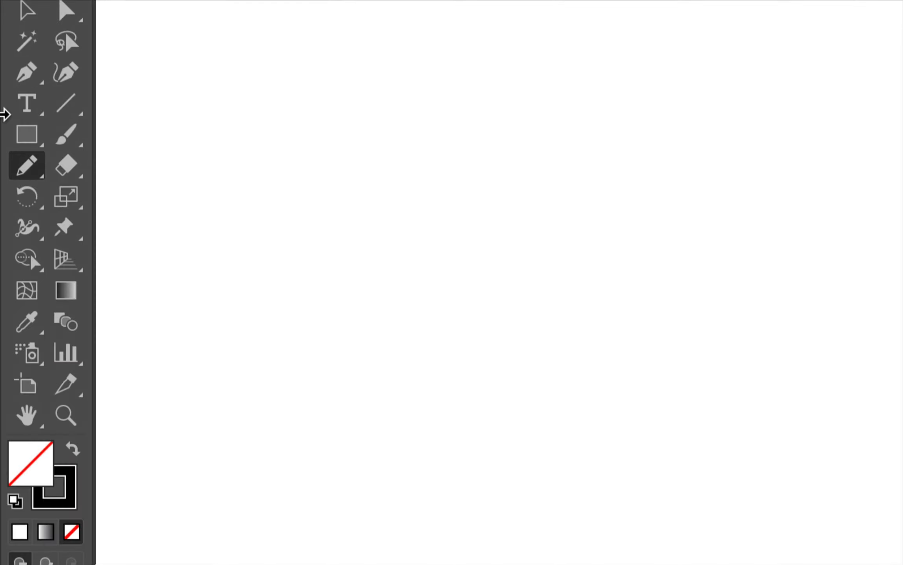
double_click(24, 166)
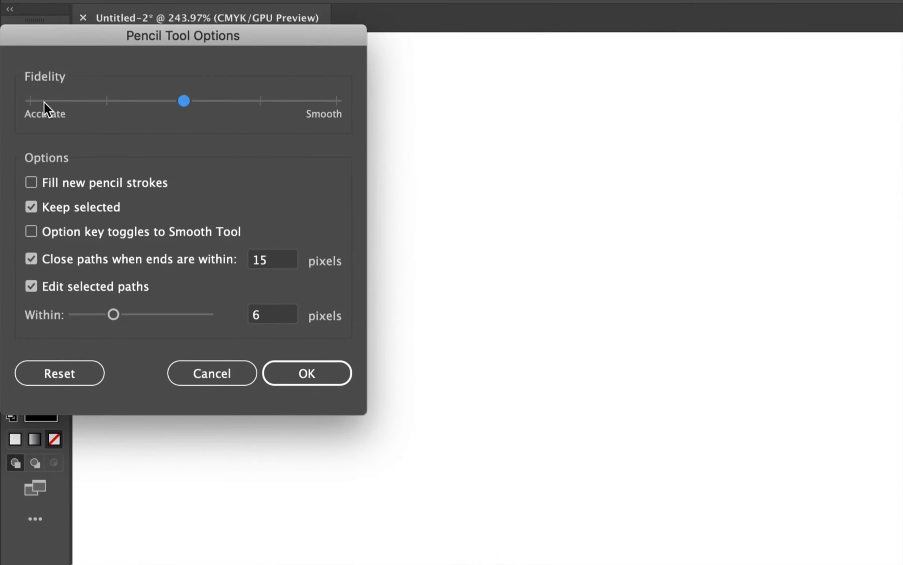
mouse_move(36, 34)
left_mouse_down()
mouse_move(130, 77)
mouse_move(227, 91)
left_mouse_up()
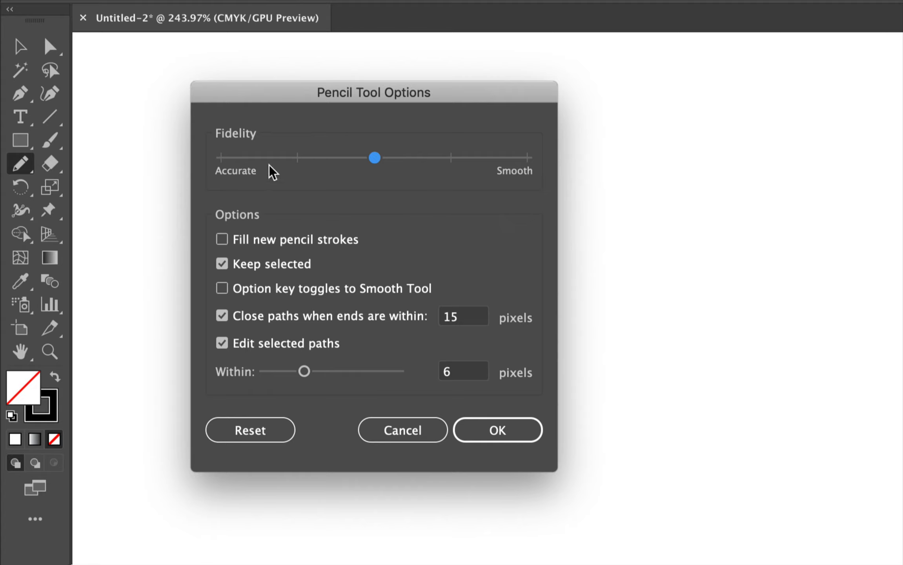
left_click(251, 160)
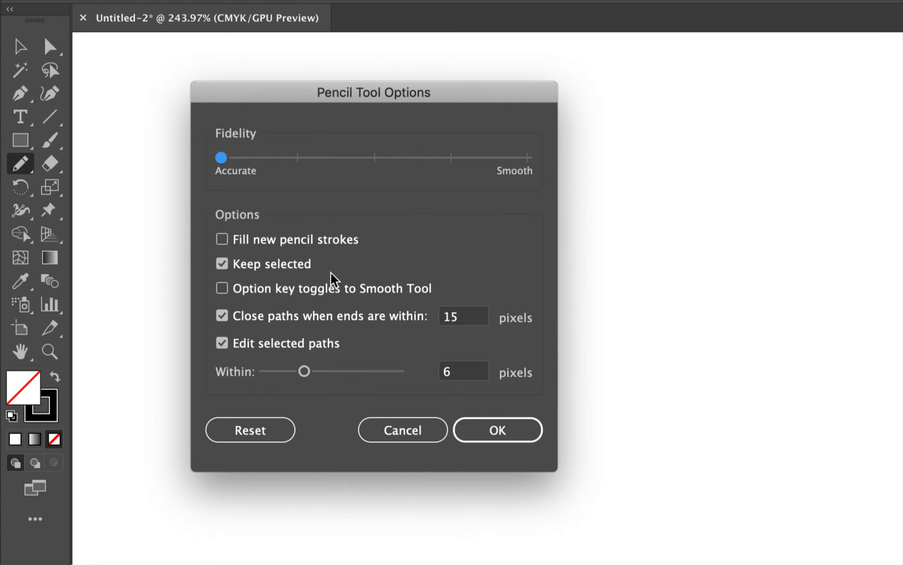
left_click(509, 433)
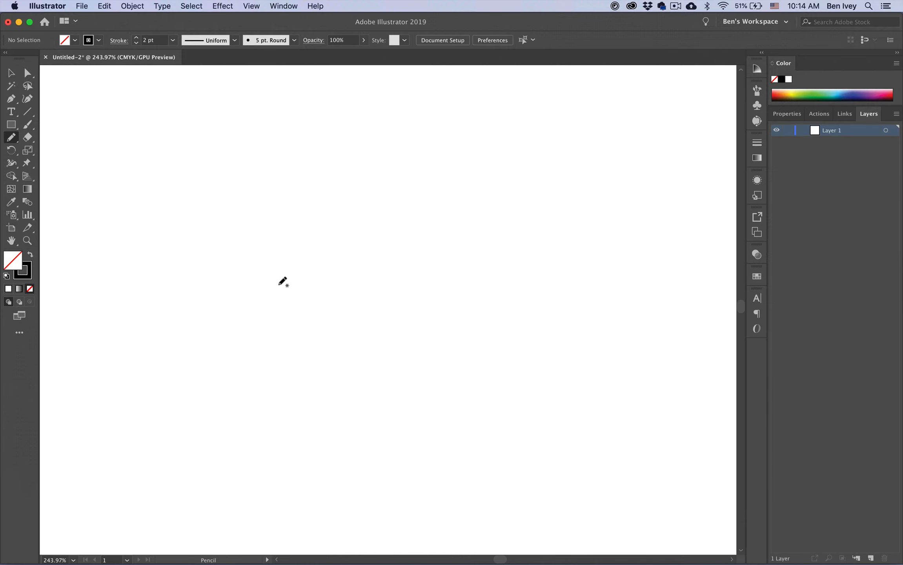
mouse_move(217, 237)
left_mouse_down()
mouse_move(272, 230)
mouse_move(279, 219)
mouse_move(370, 232)
mouse_move(496, 229)
left_mouse_up()
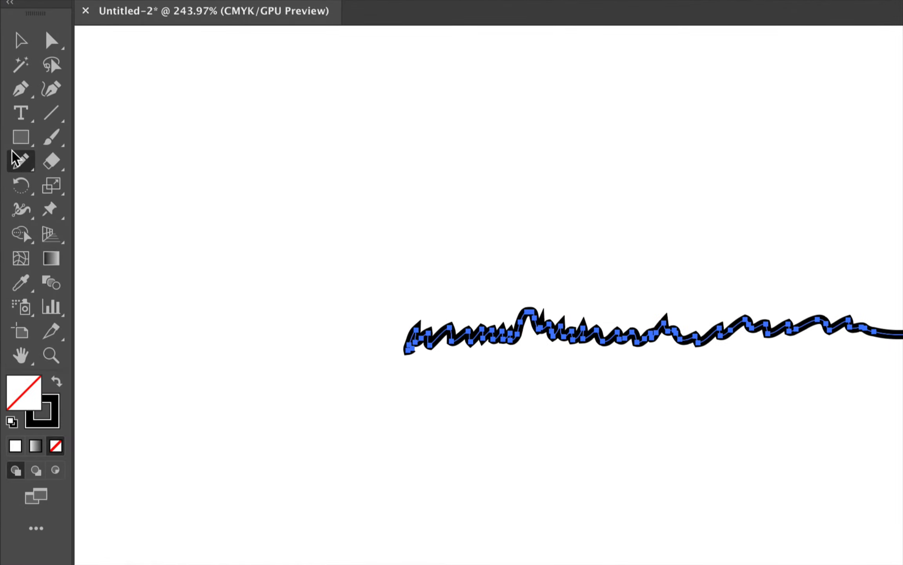
Step: Set the Pencil fidelity to the smoothest setting, then draw a freehand line about 123 pt wide below the jagged one and deselect it
double_click(12, 153)
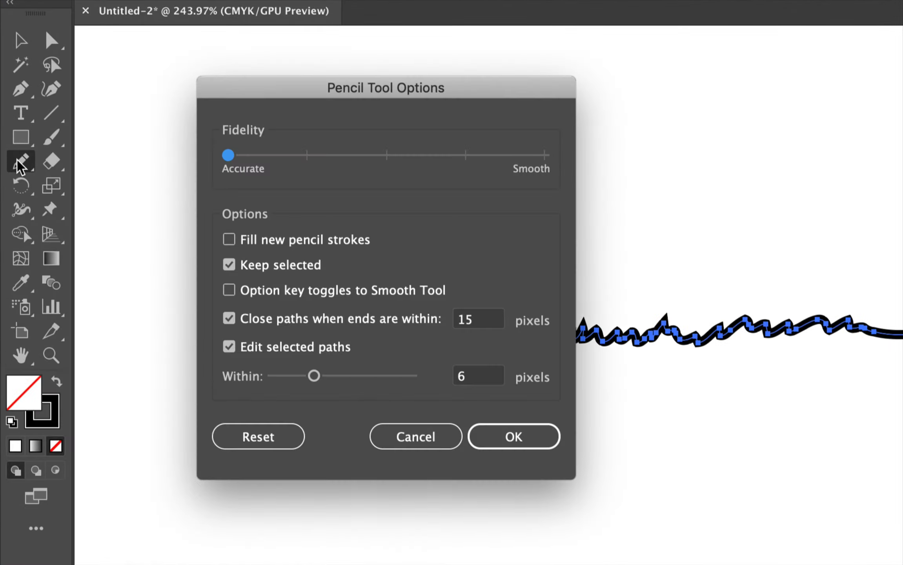
left_click(531, 156)
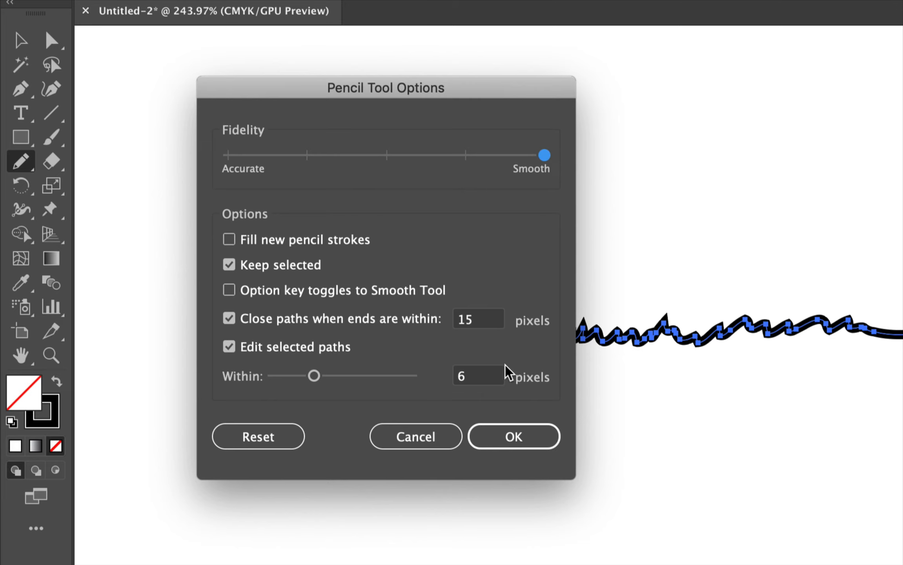
left_click(512, 441)
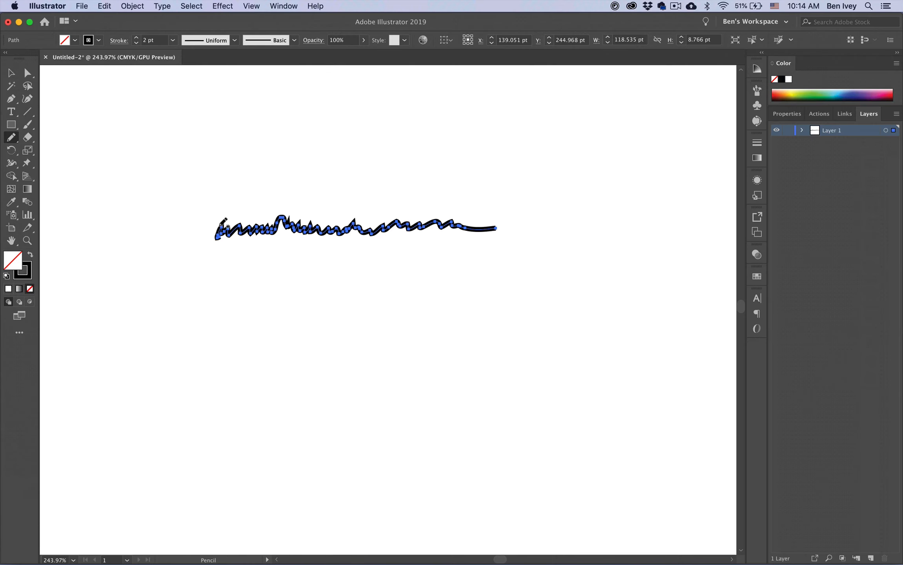
left_click_drag(227, 265, 505, 259)
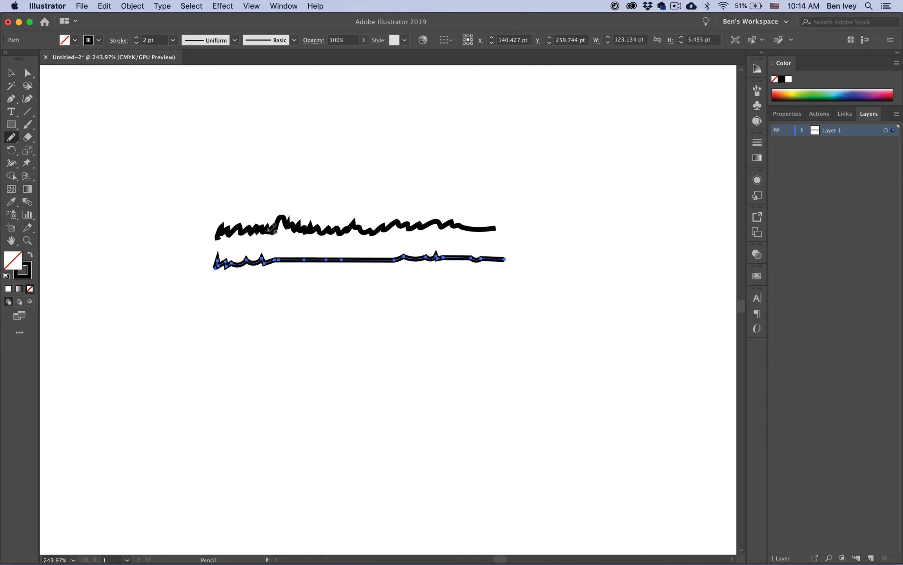
key("super")
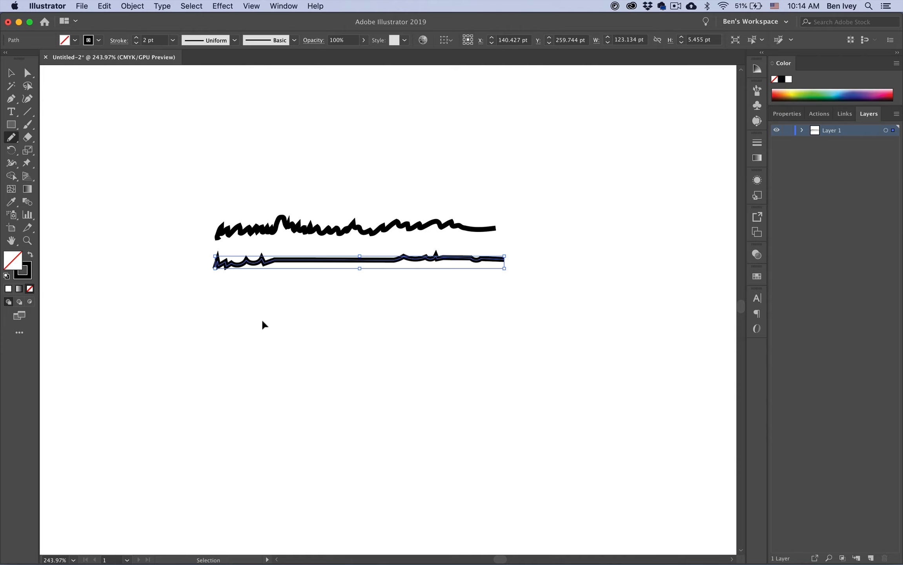
left_click(255, 323, "super")
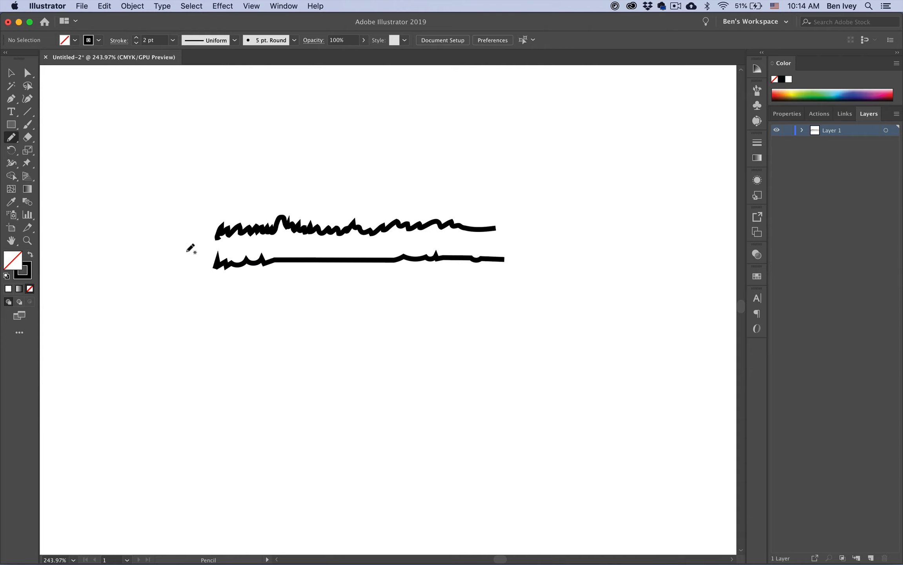
Step: Draw five curved freehand strokes left of the two lines, plus two wavy lines and a straight line about 54 pt wide above them
left_click_drag(190, 275, 254, 141)
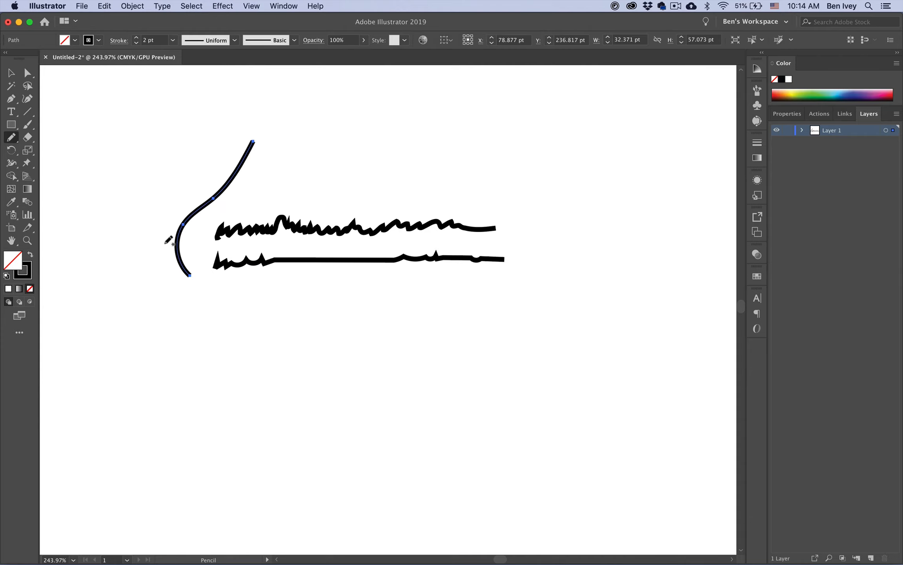
mouse_move(165, 243)
left_mouse_down()
mouse_move(168, 220)
mouse_move(225, 150)
left_mouse_up()
left_click_drag(156, 215, 212, 135)
left_click_drag(138, 198, 197, 114)
mouse_move(127, 160)
left_mouse_down()
mouse_move(212, 92)
mouse_move(241, 107)
mouse_move(371, 97)
left_mouse_up()
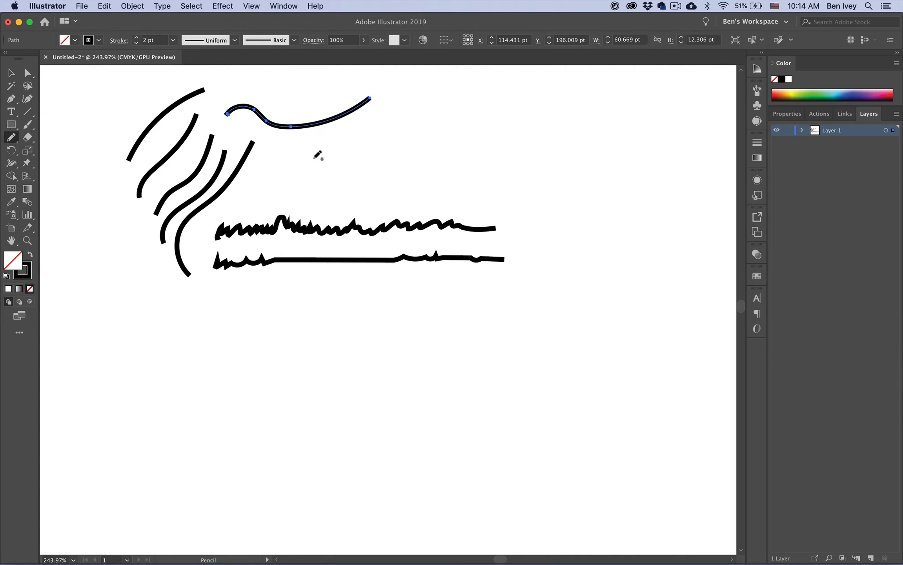
left_click_drag(284, 187, 465, 169)
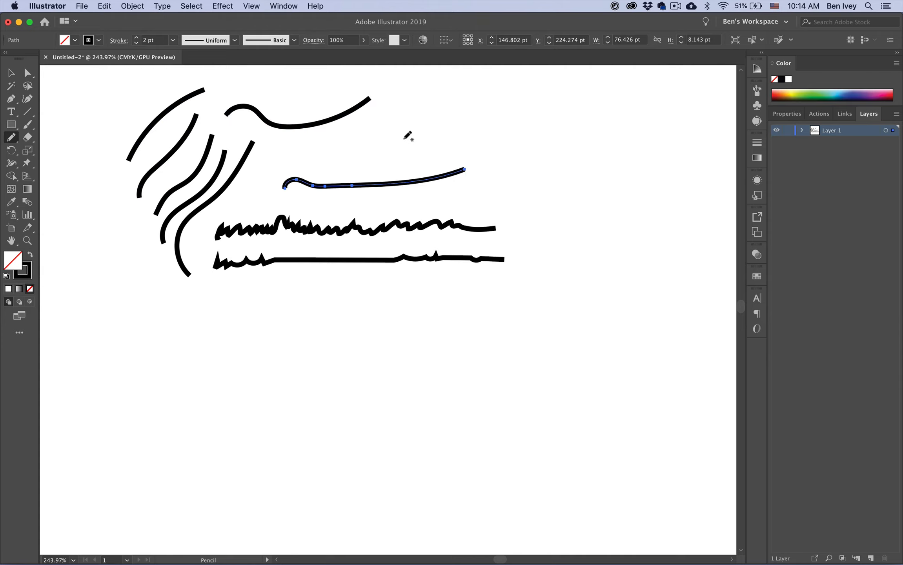
left_click_drag(363, 144, 492, 143)
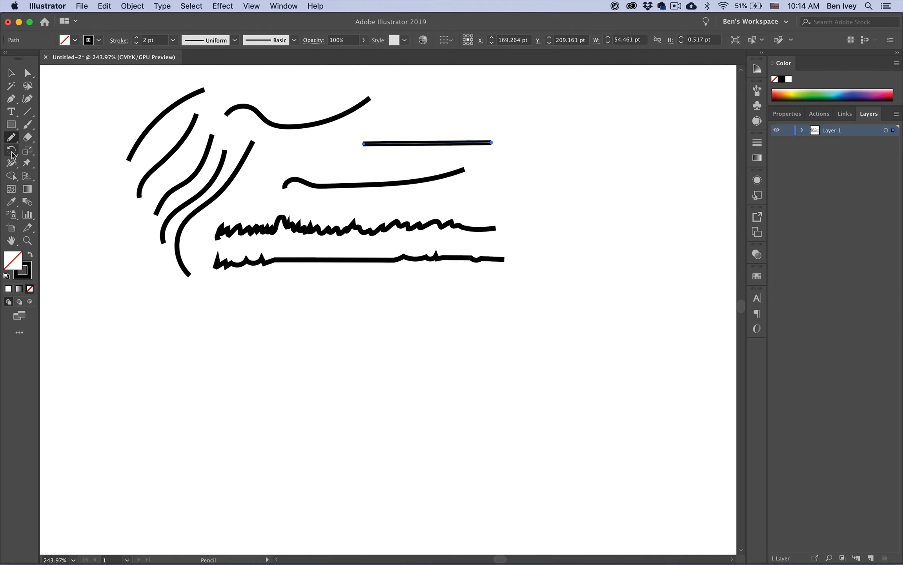
Step: Shift the Pencil fidelity toward Accurate and draw a wavy freehand line about 130 pt wide below the other lines
double_click(11, 137)
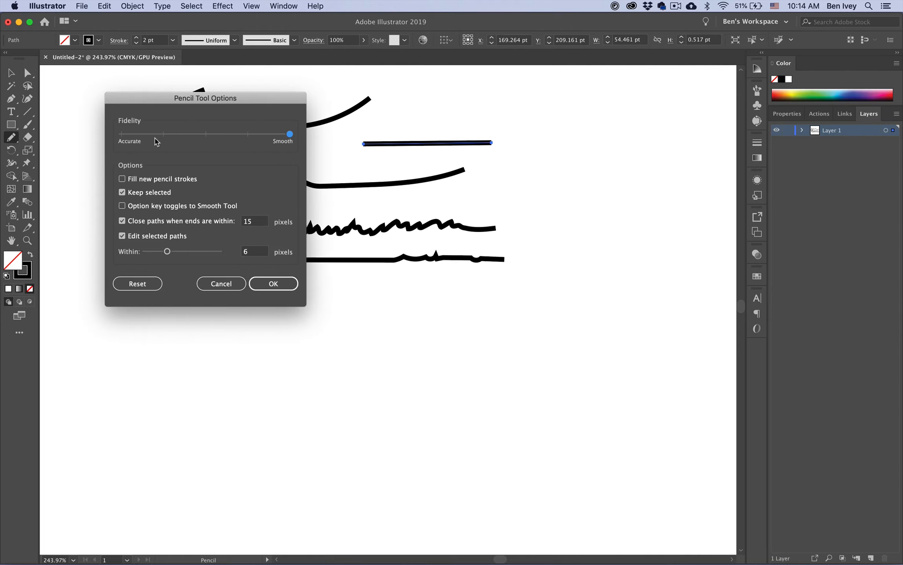
left_click_drag(155, 138, 110, 145)
left_click(274, 283)
mouse_move(212, 333)
left_mouse_down()
mouse_move(299, 342)
mouse_move(432, 329)
mouse_move(517, 333)
left_mouse_up()
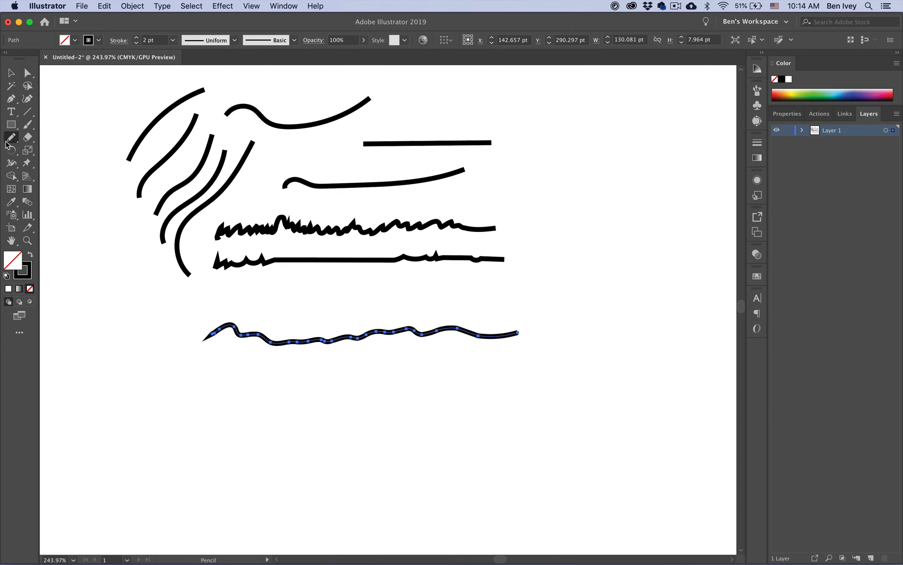
Step: Set the Pencil tool's fidelity to the middle setting and enable filling of new pencil strokes
double_click(9, 140)
mouse_move(144, 135)
left_mouse_down()
mouse_move(250, 134)
mouse_move(191, 138)
left_mouse_up()
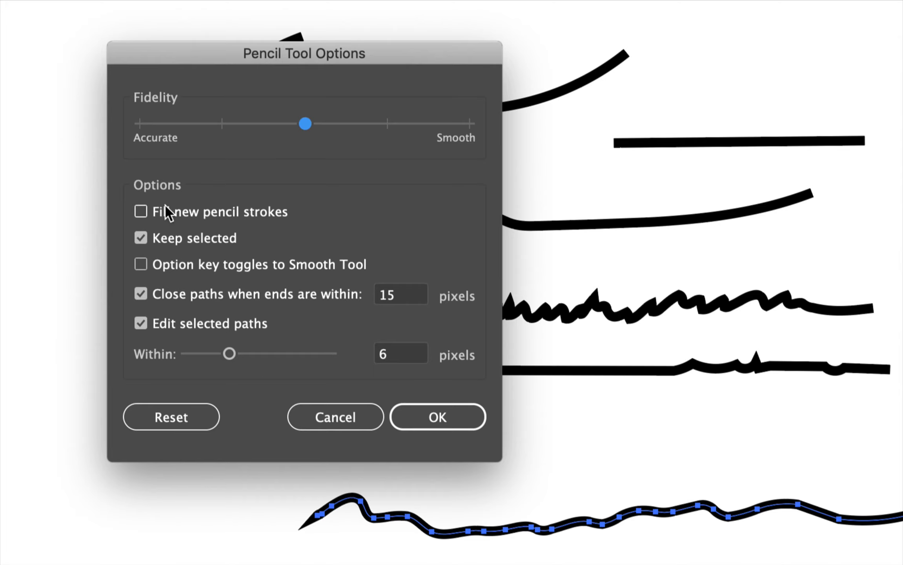
left_click(183, 215)
left_click(429, 418)
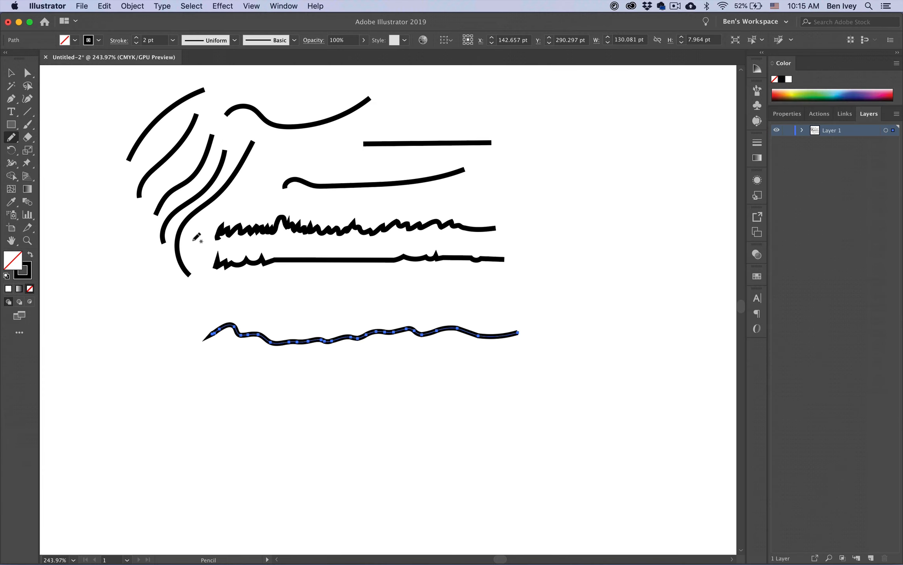
Step: Draw a freehand loop about 25 by 35 pt with fill and stroke swapped, and a black-filled shape about 46 by 40 pt right of the lines
mouse_move(141, 302)
left_mouse_down()
mouse_move(151, 359)
mouse_move(155, 278)
left_mouse_up()
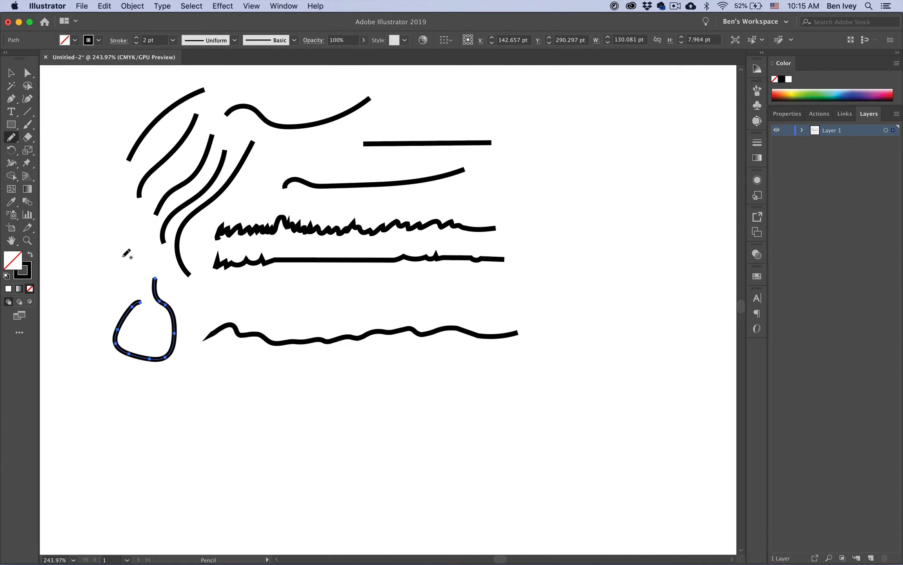
left_click(30, 253)
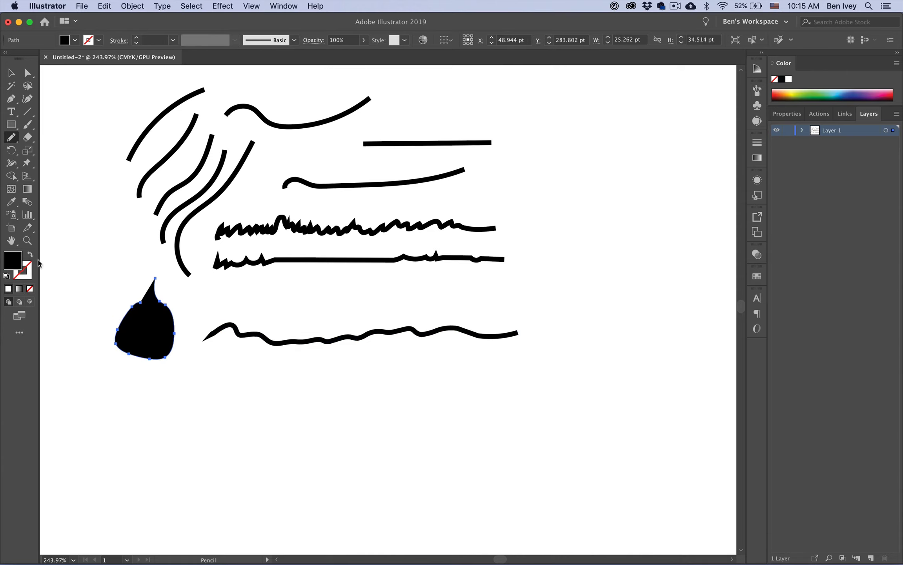
left_click(538, 161, "super")
mouse_move(548, 158)
left_mouse_down()
mouse_move(551, 241)
mouse_move(618, 159)
left_mouse_up()
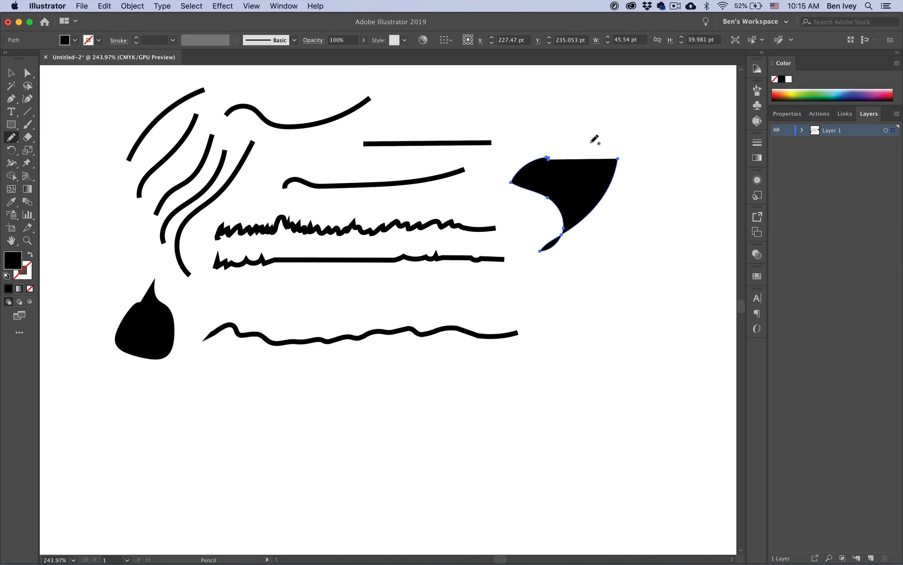
Step: Draw four small black-filled freehand shapes around the existing lines, plus black-filled blobs about 46 by 54 pt and 26 by 38 pt below them
left_click_drag(593, 103, 596, 106)
left_click_drag(532, 83, 510, 105)
left_click_drag(451, 95, 453, 98)
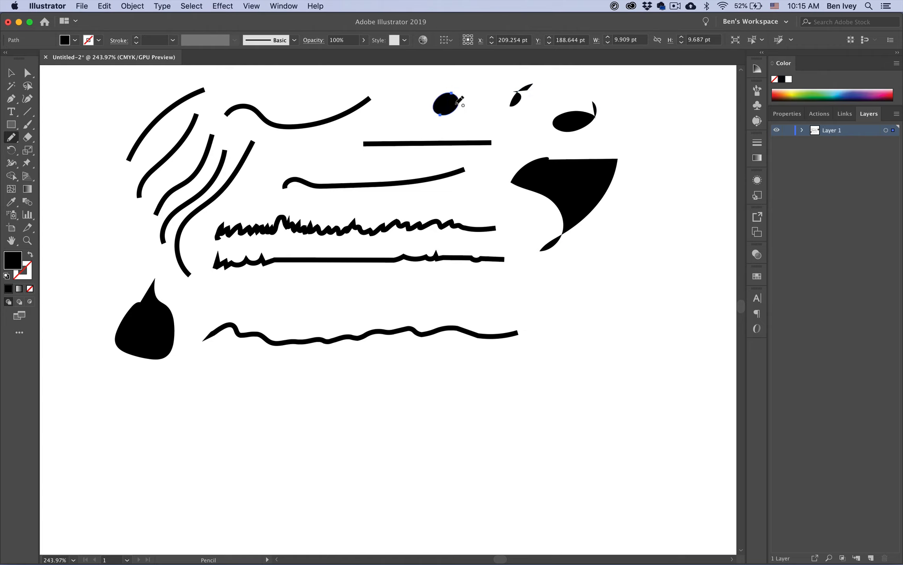
left_click_drag(526, 316, 524, 321)
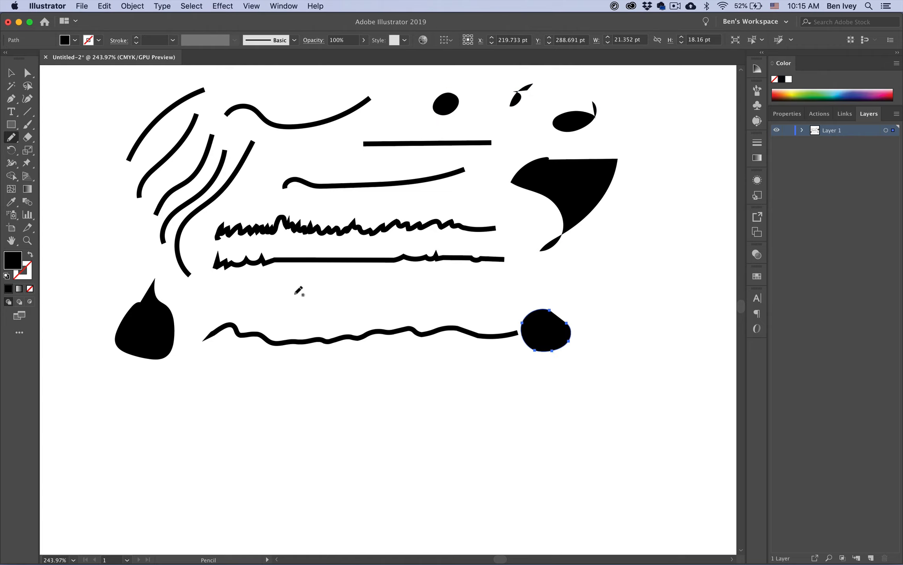
mouse_move(308, 387)
left_mouse_down()
mouse_move(305, 425)
mouse_move(313, 488)
mouse_move(391, 444)
mouse_move(355, 388)
mouse_move(331, 373)
mouse_move(304, 386)
left_mouse_up()
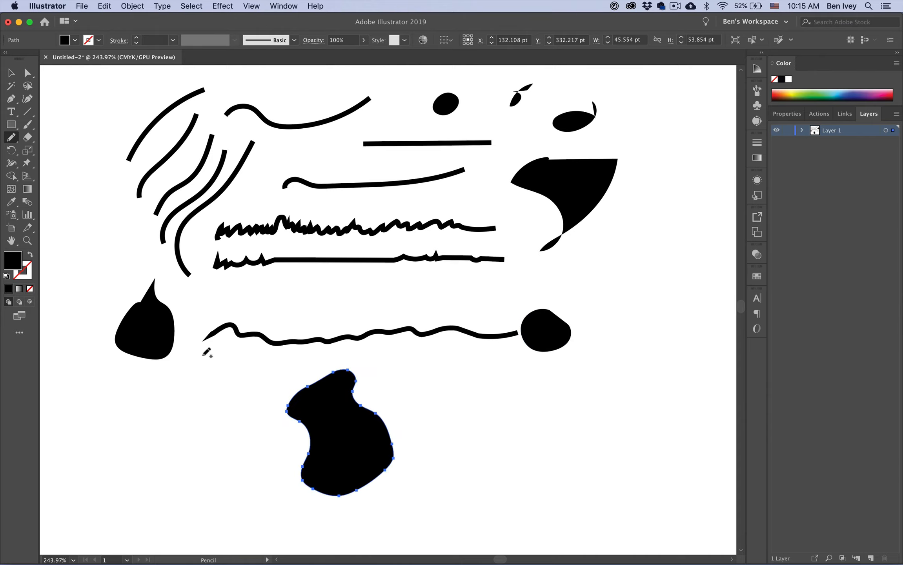
mouse_move(173, 418)
left_mouse_down()
mouse_move(169, 495)
mouse_move(210, 437)
mouse_move(181, 413)
left_mouse_up()
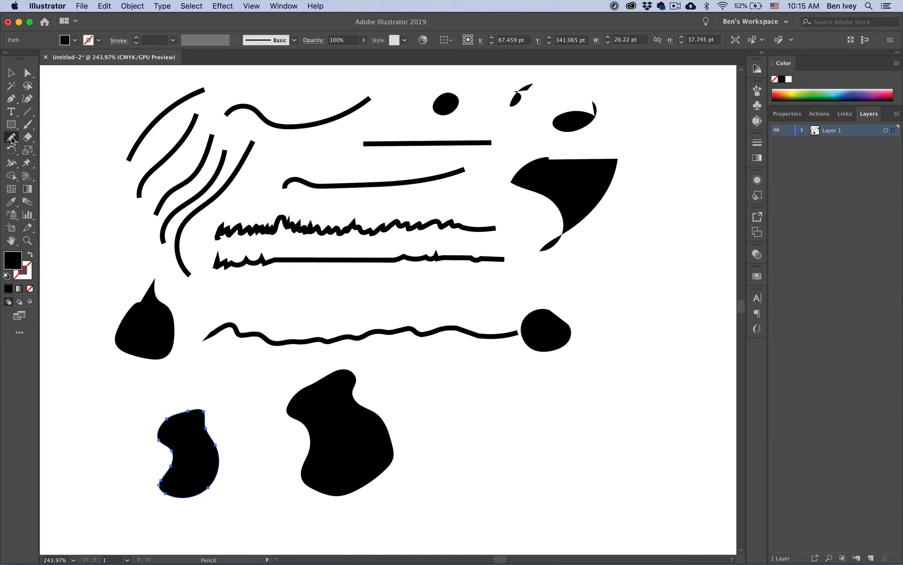
Step: Turn off filling of new pencil strokes and draw an S-shaped freehand path about 15 by 51 pt left of the curved strokes
double_click(11, 137)
left_click(144, 179)
left_click(280, 282)
left_click_drag(108, 159, 80, 278)
key("/")
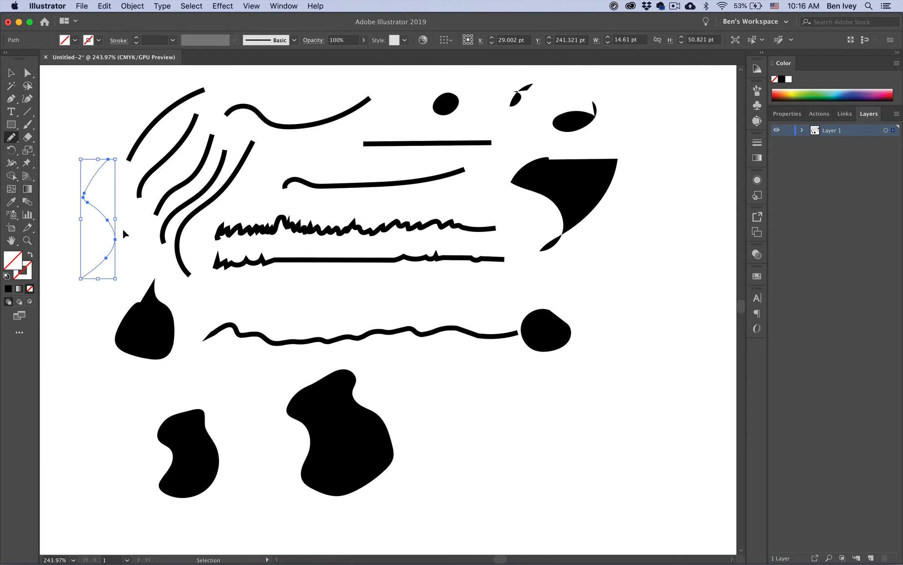
Step: Select all the artwork and delete it to clear the artboard
key("super+a")
key("BackSpace")
double_click(11, 150)
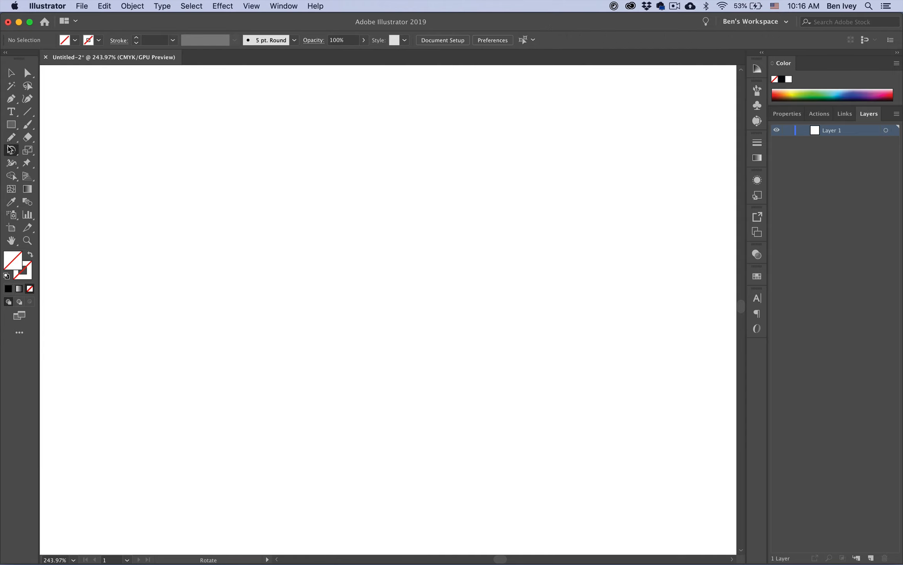
left_click(114, 175)
Step: Set the Pencil tool to edit selected paths within 8 pixels, with the Keep selected option left enabled
double_click(11, 136)
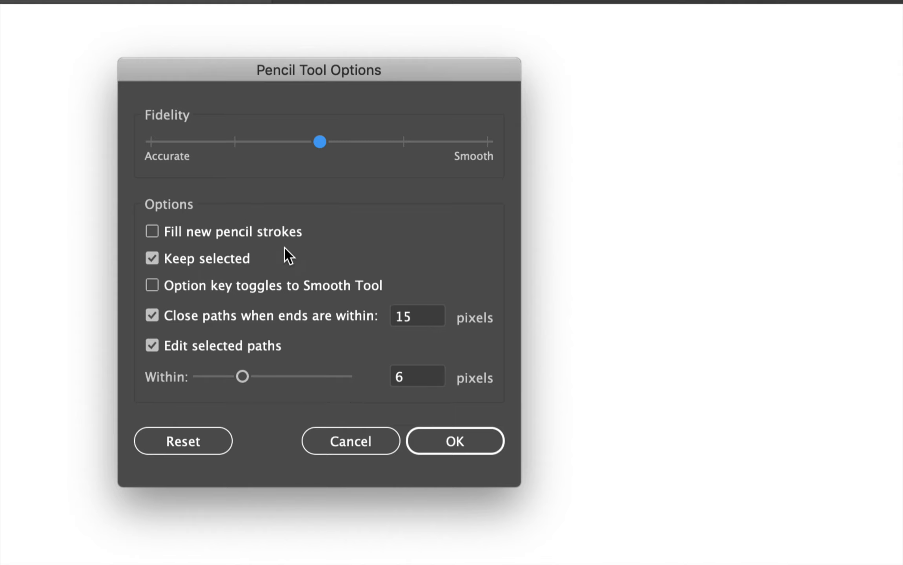
left_click(161, 259)
left_click(153, 259)
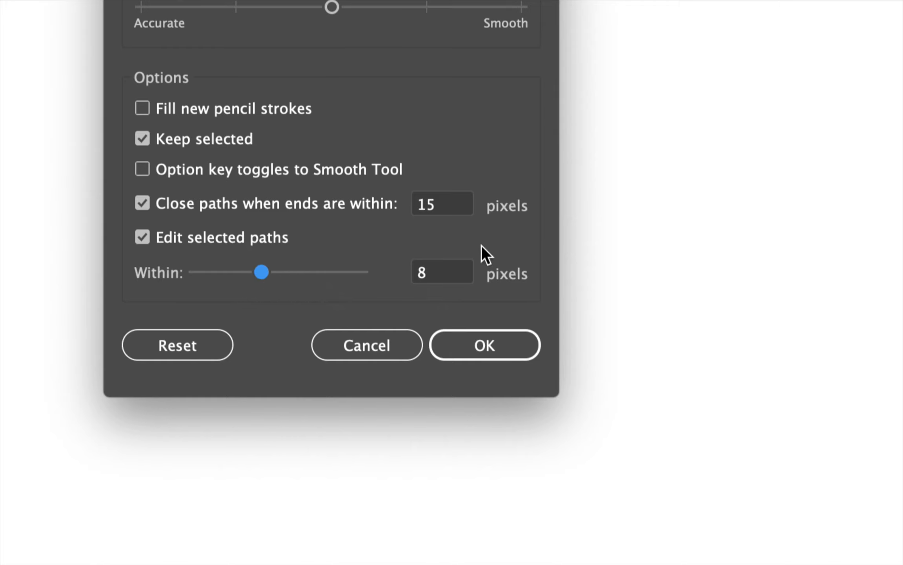
left_click(482, 334)
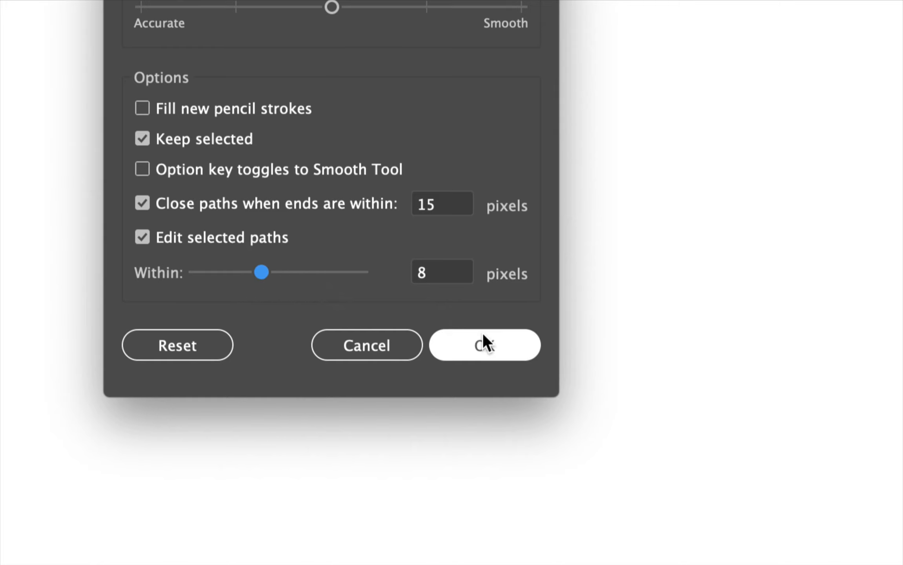
left_click(482, 333)
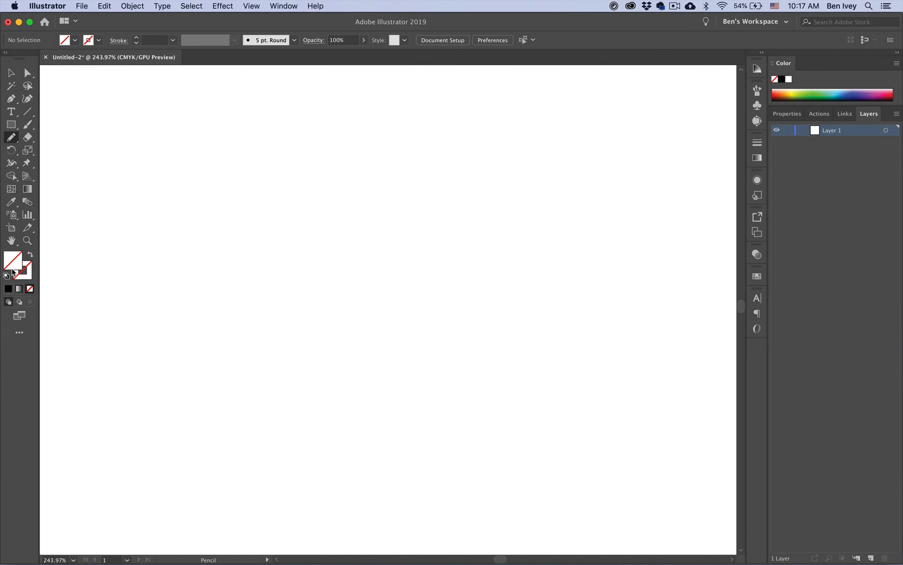
Step: Restore the default fill and stroke, remove the fill, and set the stroke weight to 3 pt
left_click(6, 275)
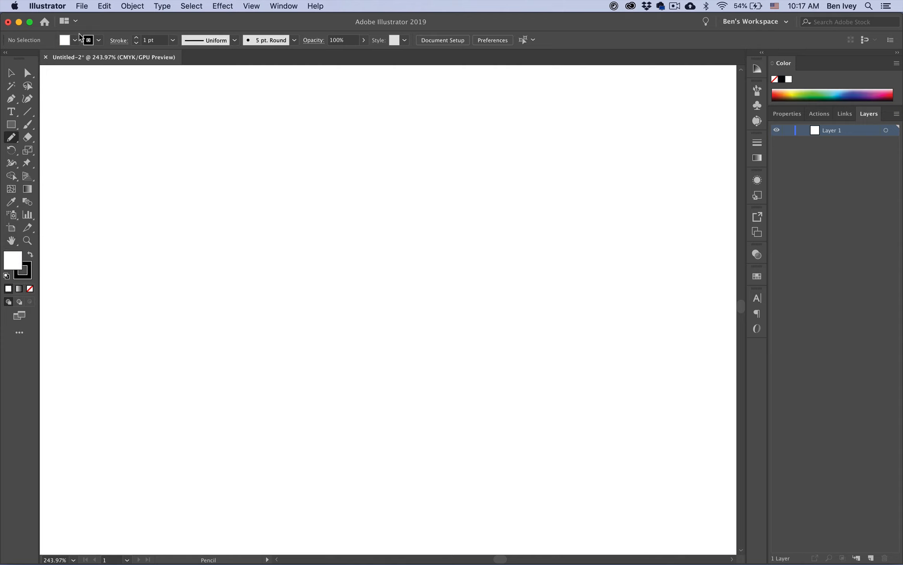
left_click(75, 40)
left_click(7, 58)
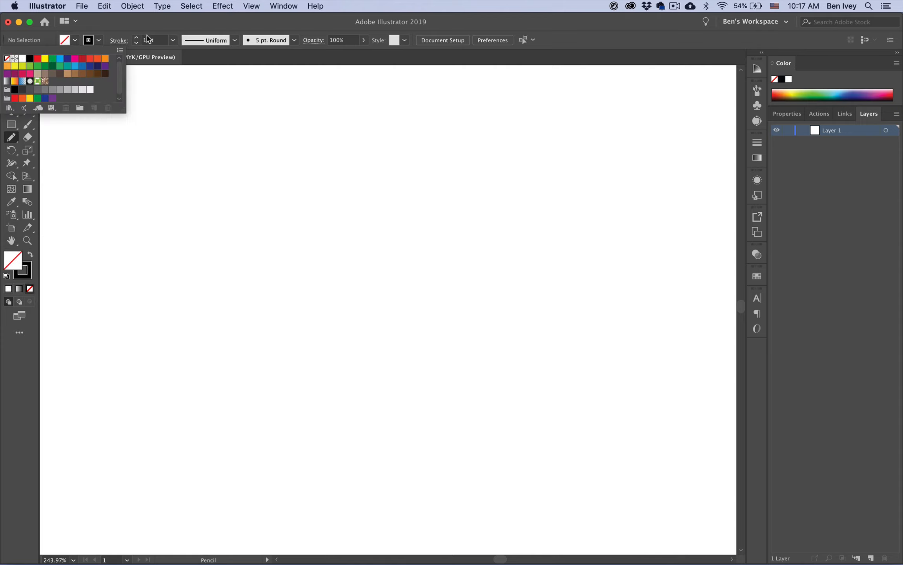
left_click(136, 38)
left_click(135, 38)
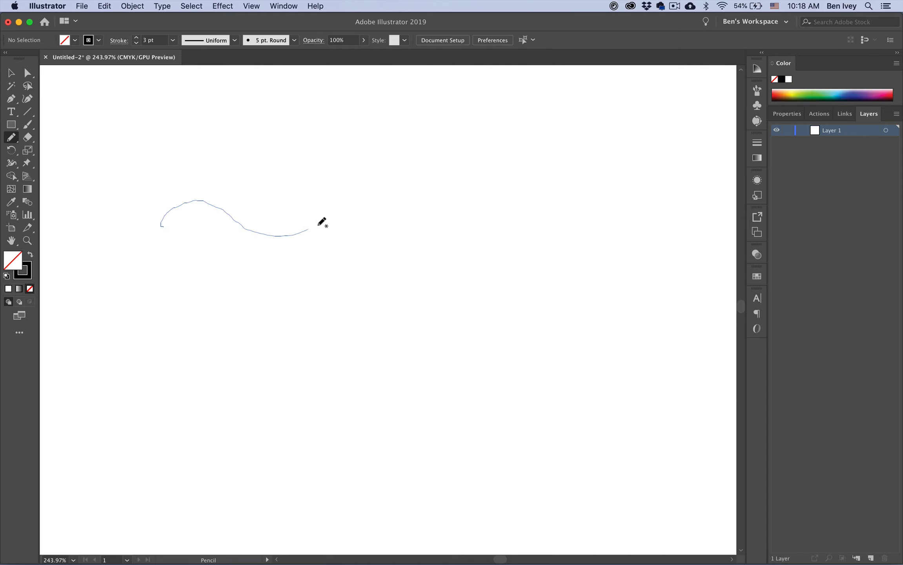
Step: Draw a bean-shaped freehand path with a gap between its two ends, and delete it
mouse_move(318, 225)
left_mouse_down()
mouse_move(342, 201)
mouse_move(328, 164)
left_mouse_up()
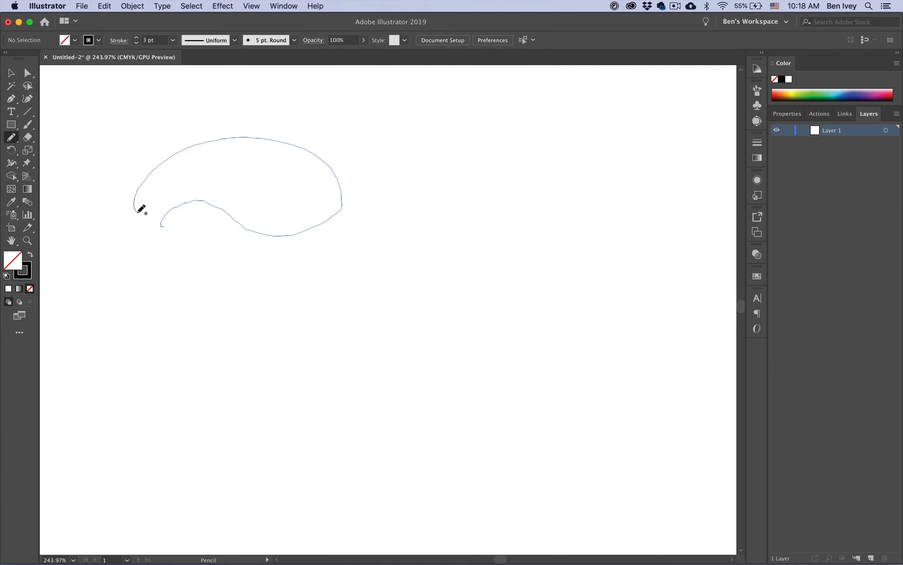
left_click_drag(148, 228, 138, 245)
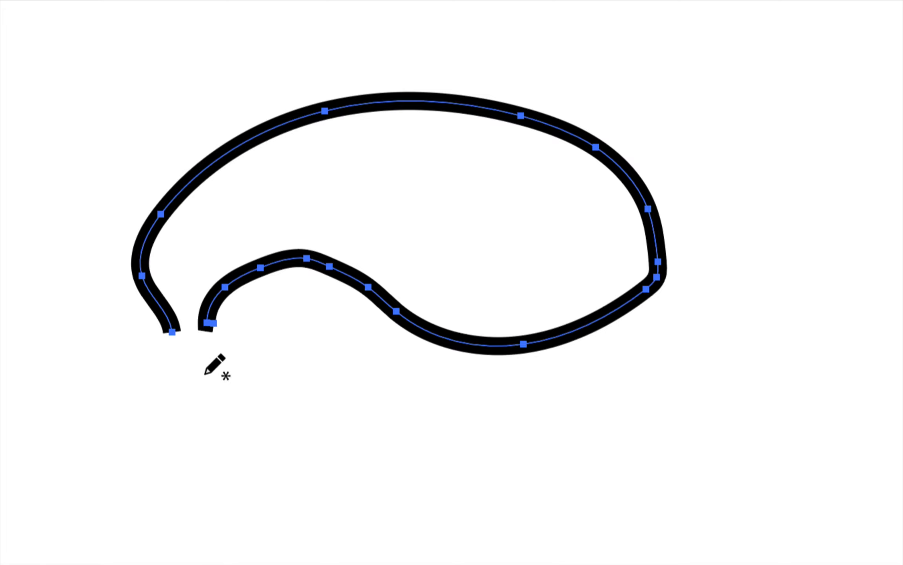
key("Delete")
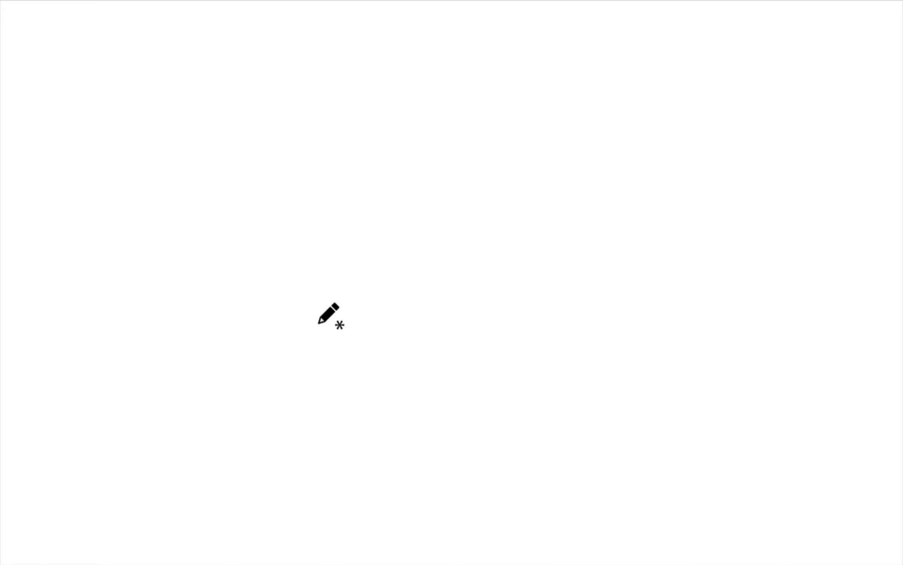
Step: Draw three closed freehand loops and an open U-shaped path about 26 by 19 pt, and delete them all
mouse_move(317, 323)
left_mouse_down()
mouse_move(352, 341)
mouse_move(545, 329)
mouse_move(525, 219)
mouse_move(380, 139)
mouse_move(245, 186)
mouse_move(197, 262)
mouse_move(312, 309)
left_mouse_up()
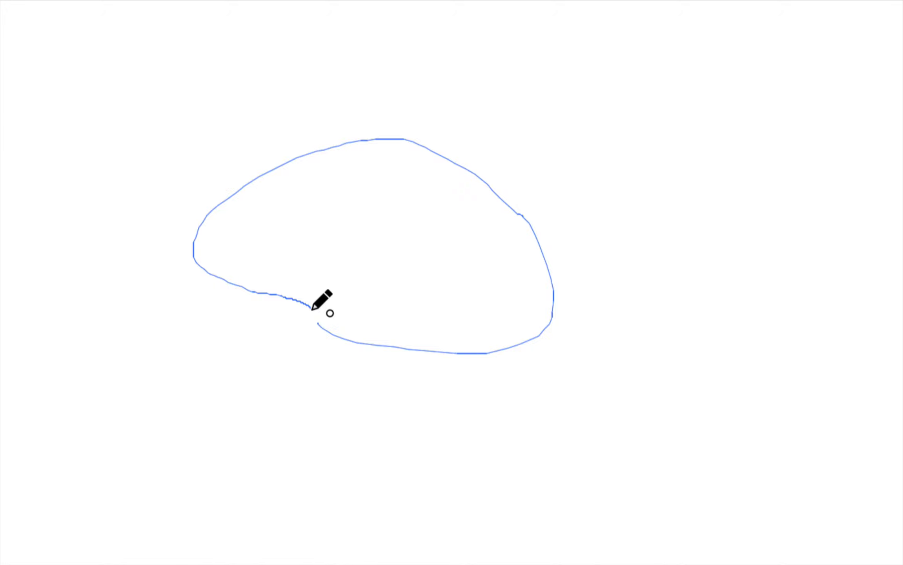
left_click_drag(312, 309, 313, 310)
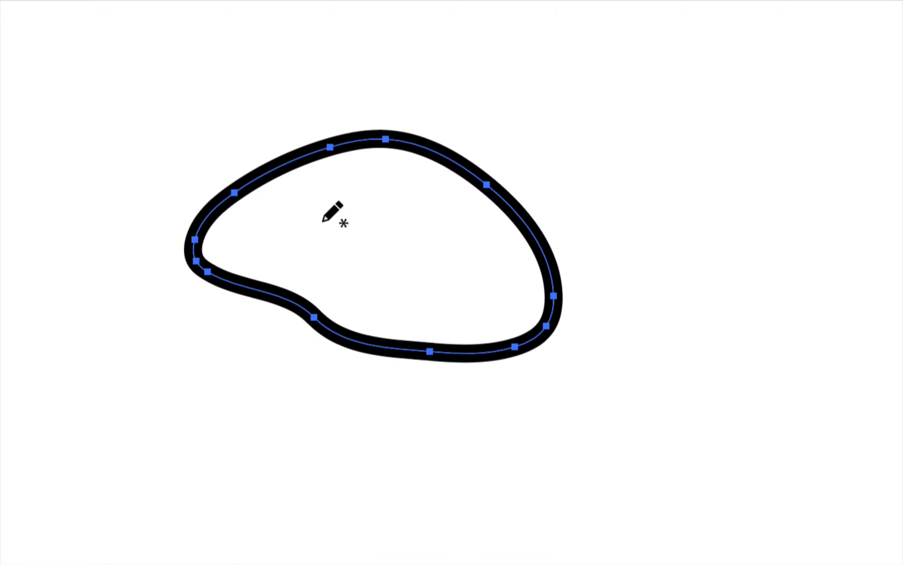
scroll(398, 241, "down", 3)
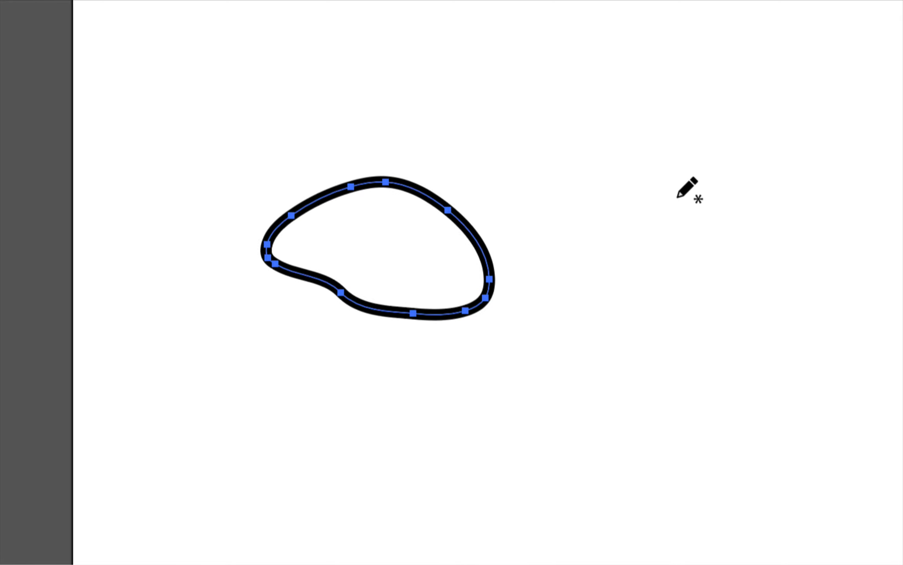
mouse_move(653, 172)
left_mouse_down()
mouse_move(647, 248)
mouse_move(669, 341)
mouse_move(580, 249)
mouse_move(586, 171)
mouse_move(637, 154)
mouse_move(655, 162)
left_mouse_up()
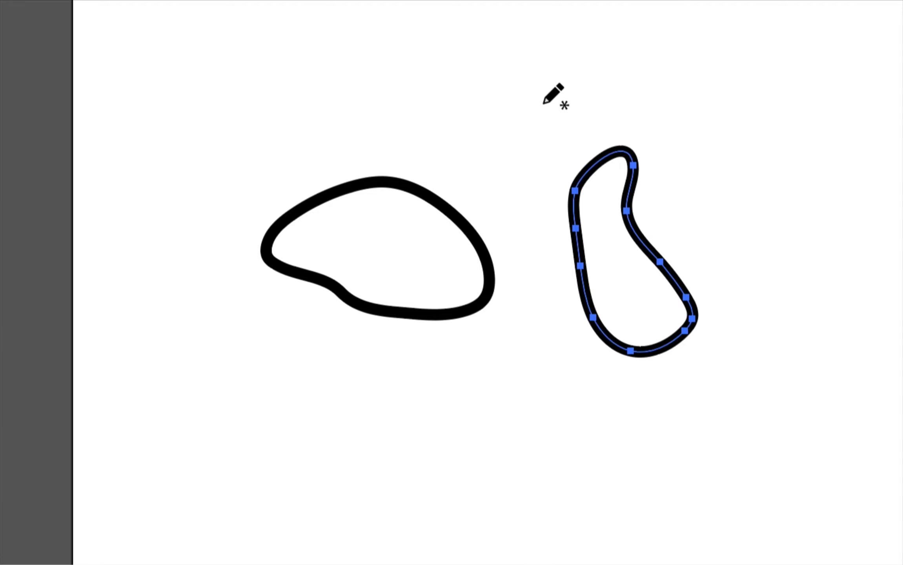
mouse_move(542, 104)
left_mouse_down()
mouse_move(596, 134)
mouse_move(576, 66)
mouse_move(549, 97)
left_mouse_up()
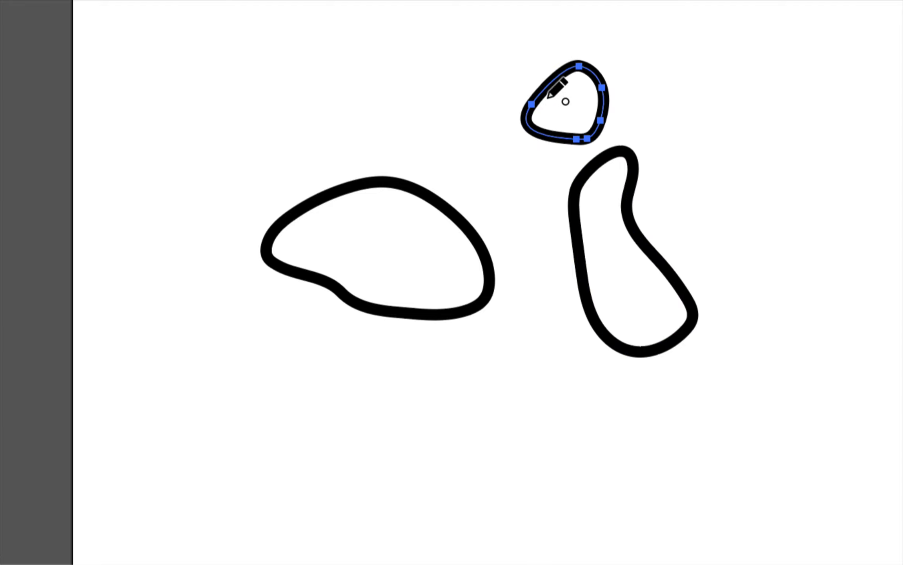
mouse_move(416, 45)
left_mouse_down()
mouse_move(478, 83)
mouse_move(459, 49)
left_mouse_up()
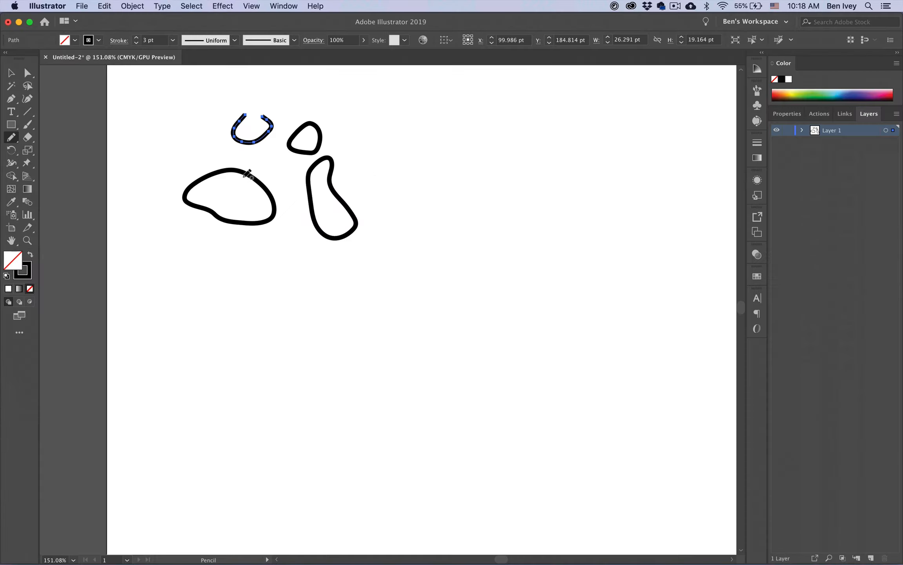
key("super+a")
key("Delete")
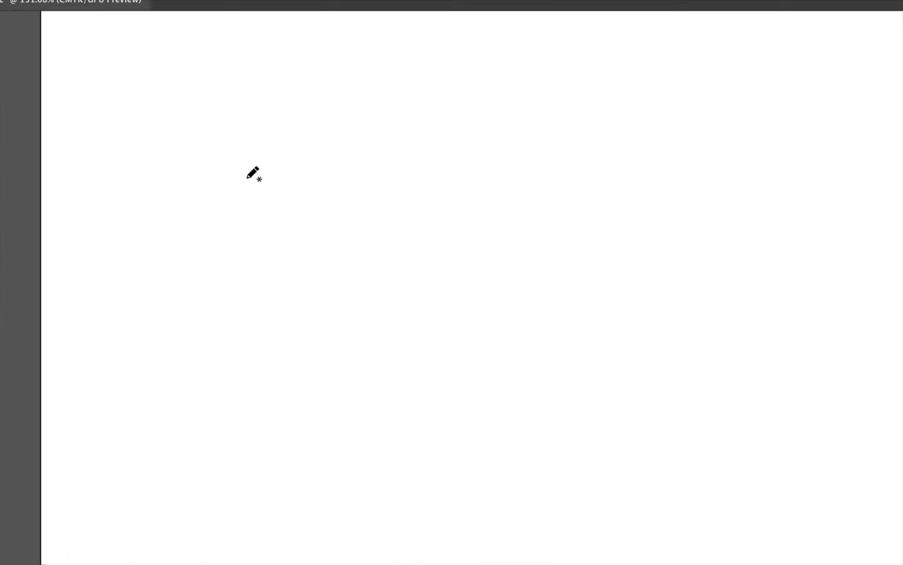
Step: Draw four separate curved freehand strokes and continue the selected lower one from its end as a long winding path
left_click_drag(242, 201, 388, 178)
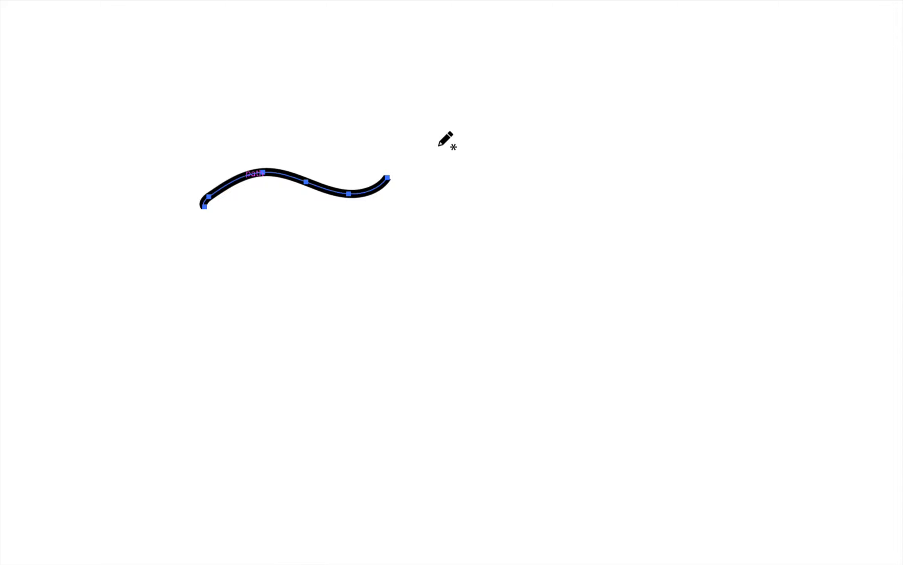
mouse_move(419, 151)
left_mouse_down()
mouse_move(508, 151)
mouse_move(584, 128)
mouse_move(634, 227)
mouse_move(494, 297)
left_mouse_up()
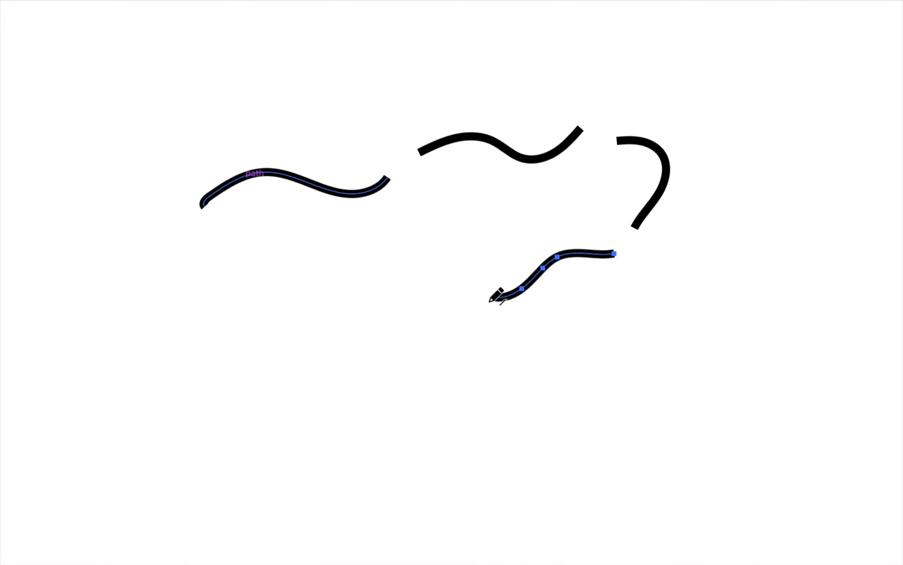
mouse_move(491, 300)
left_mouse_down()
mouse_move(462, 293)
mouse_move(235, 357)
mouse_move(208, 476)
mouse_move(307, 417)
mouse_move(419, 429)
mouse_move(510, 408)
mouse_move(531, 392)
left_mouse_up()
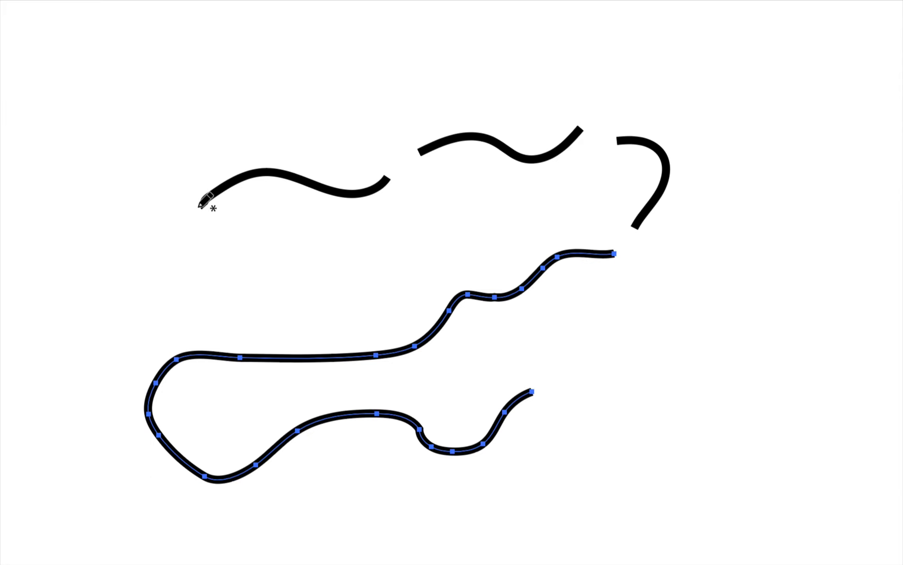
Step: Draw short curved strokes starting at the left ends of the two upper unselected lines, and delete all the paths
mouse_move(201, 207)
left_mouse_down()
mouse_move(137, 193)
mouse_move(149, 176)
left_mouse_up()
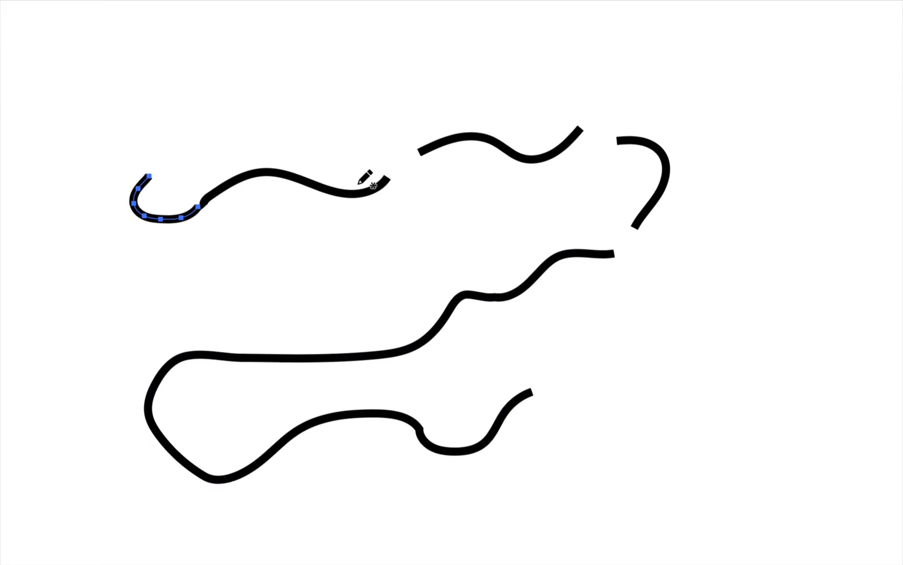
mouse_move(419, 155)
left_mouse_down()
mouse_move(375, 125)
mouse_move(350, 132)
left_mouse_up()
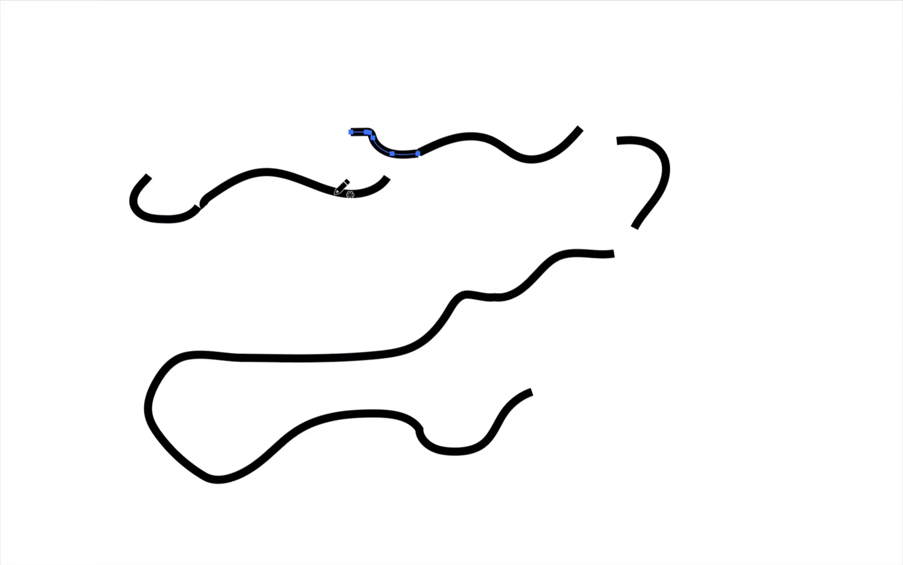
key("v")
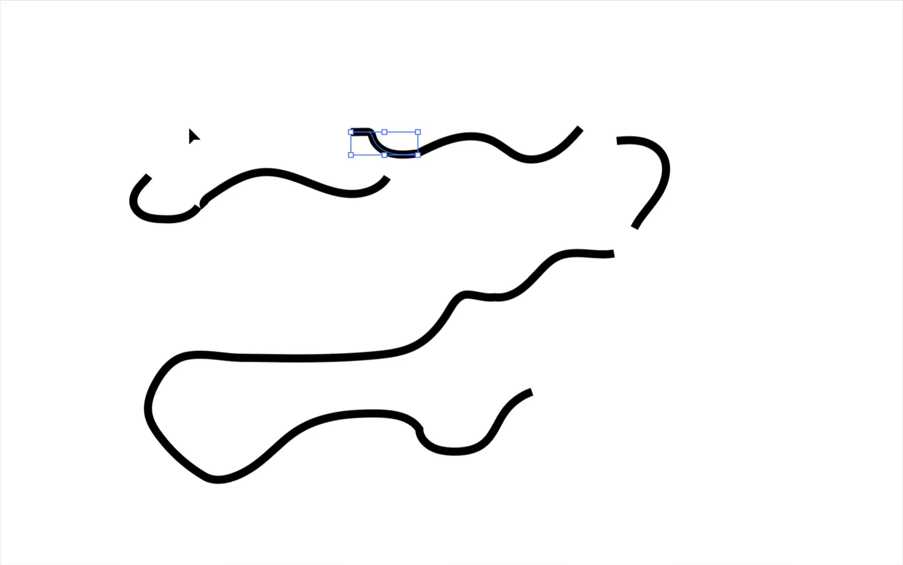
mouse_move(199, 134)
left_mouse_down()
mouse_move(540, 480)
mouse_move(658, 485)
left_mouse_up()
key("n")
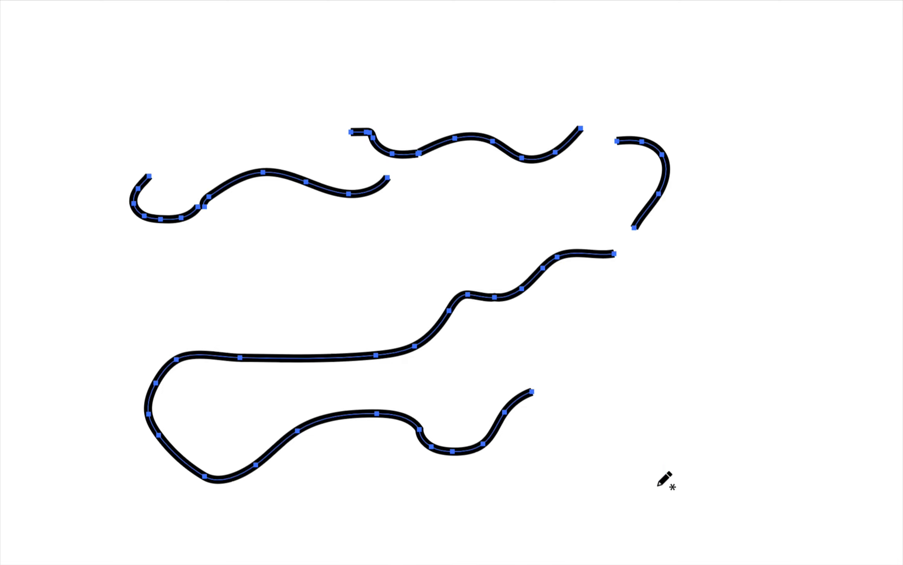
key("Delete")
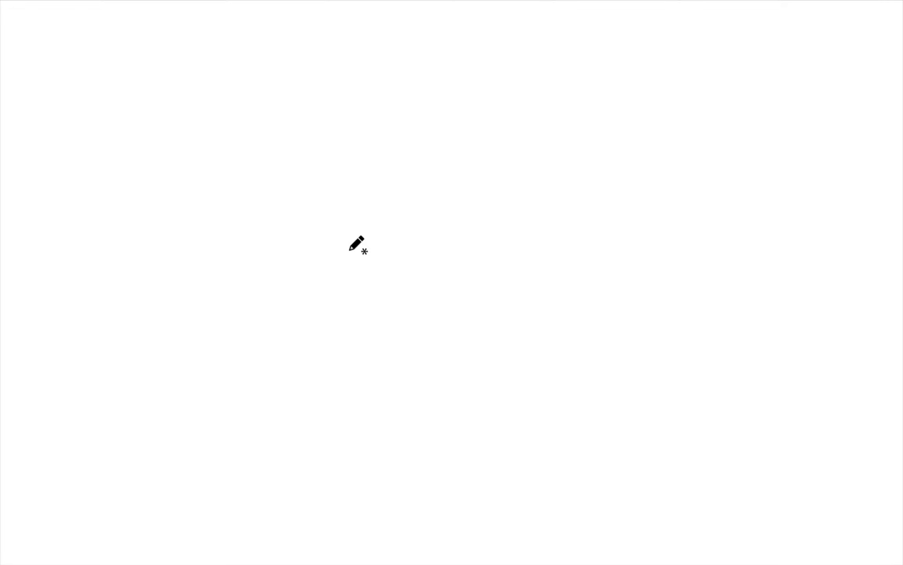
Step: Draw a closed, irregular freehand shape from connected pencil strokes, and delete it
mouse_move(285, 227)
left_mouse_down()
mouse_move(329, 196)
mouse_move(463, 175)
mouse_move(505, 198)
mouse_move(425, 303)
mouse_move(332, 315)
mouse_move(324, 344)
mouse_move(277, 275)
mouse_move(287, 240)
left_mouse_up()
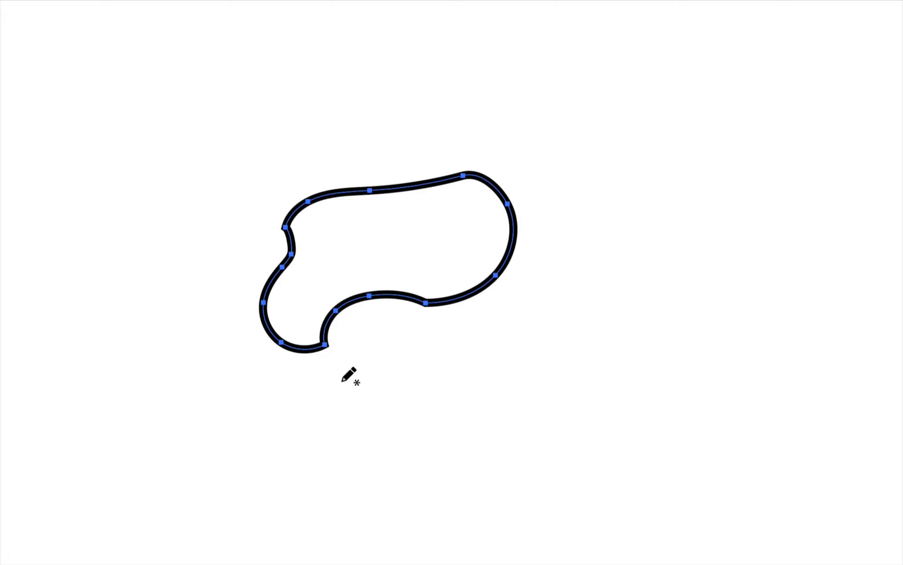
key("Delete")
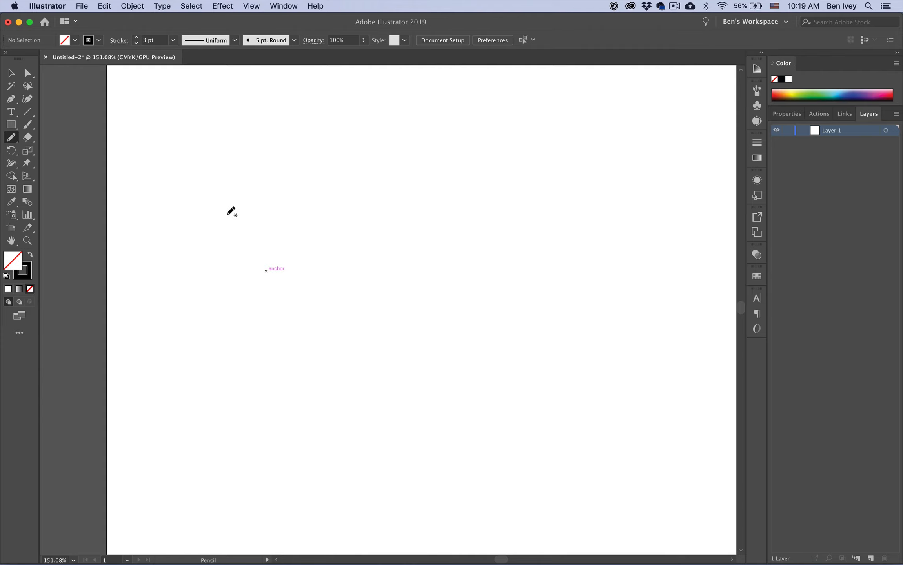
Step: Draw a wavy freehand pencil stroke about 174 by 56 pt near the artboard's upper part and set its stroke weight to 7 pt
mouse_move(239, 183)
left_mouse_down()
mouse_move(286, 222)
mouse_move(343, 157)
mouse_move(461, 177)
left_mouse_up()
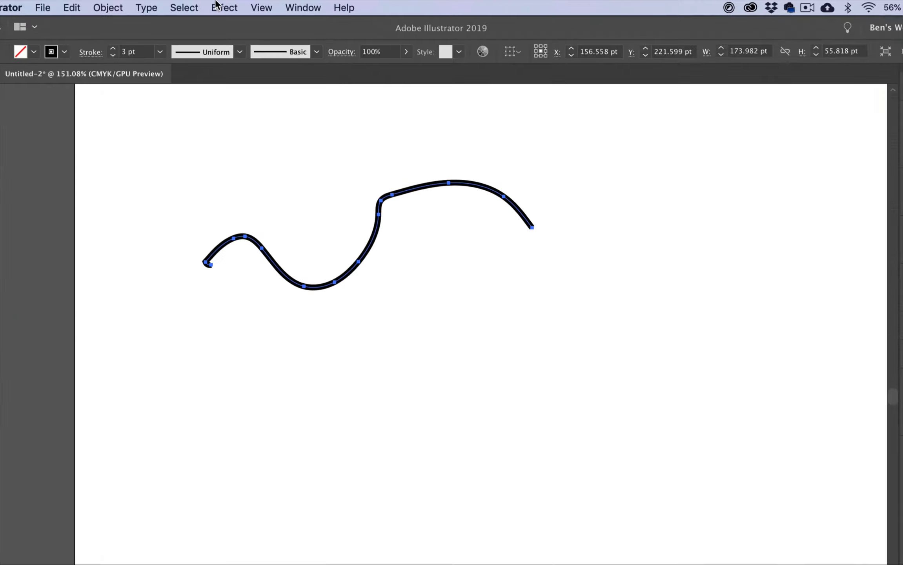
left_click(247, 71)
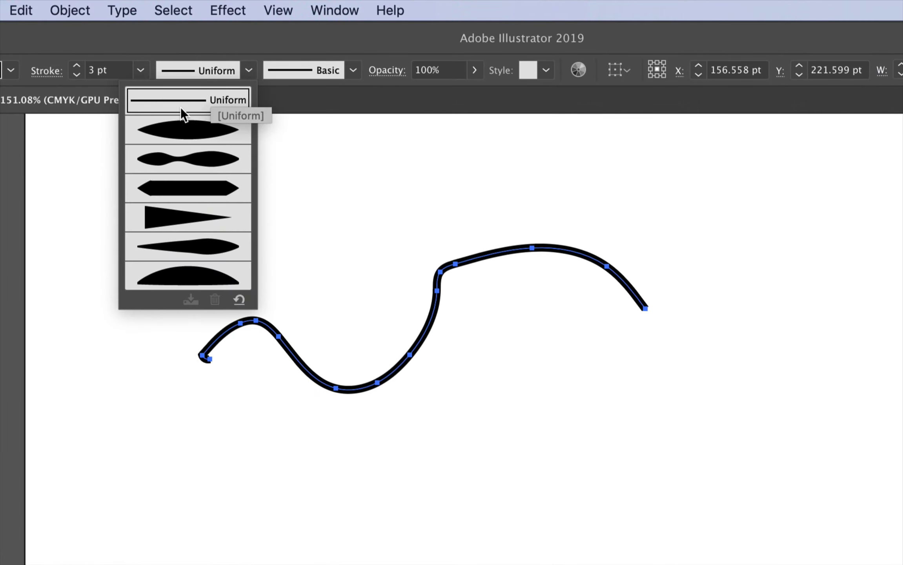
left_click(77, 66)
left_click(77, 65)
left_click(76, 66)
left_click(79, 75)
left_click(79, 75)
left_click(79, 76)
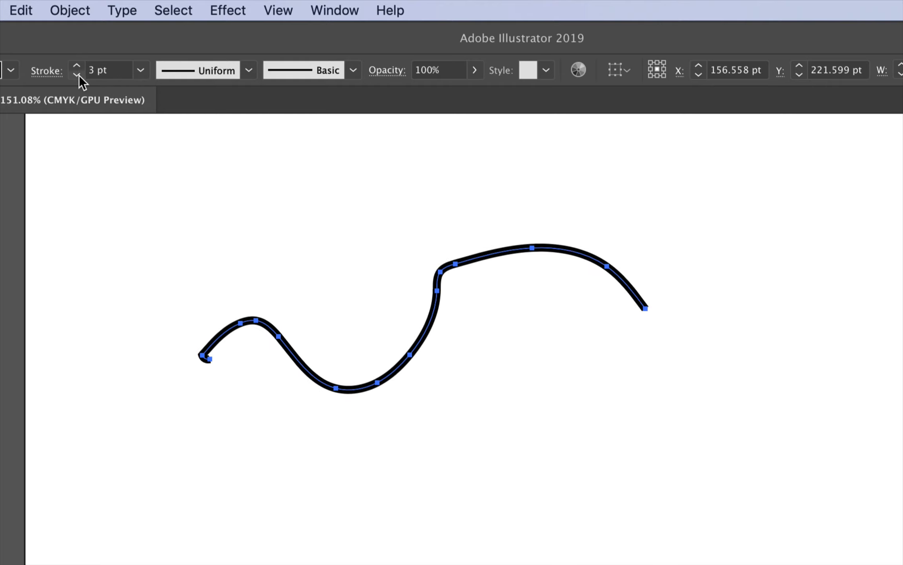
left_click(78, 68)
left_click(79, 69)
left_click(79, 68)
left_click(79, 68)
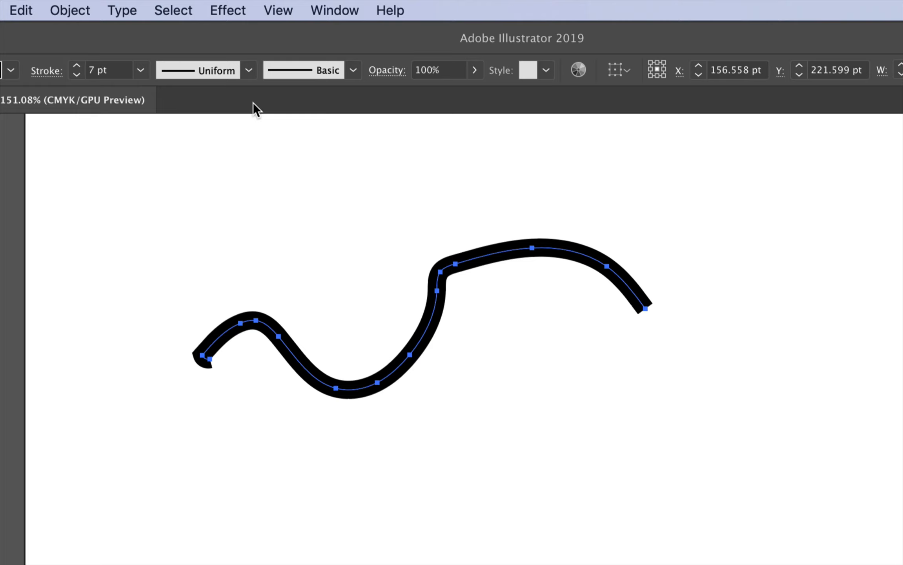
Step: Try the lens-shaped and double-bulge width profiles on the wavy stroke, and apply the triangular profile that tapers to one end
left_click(247, 73)
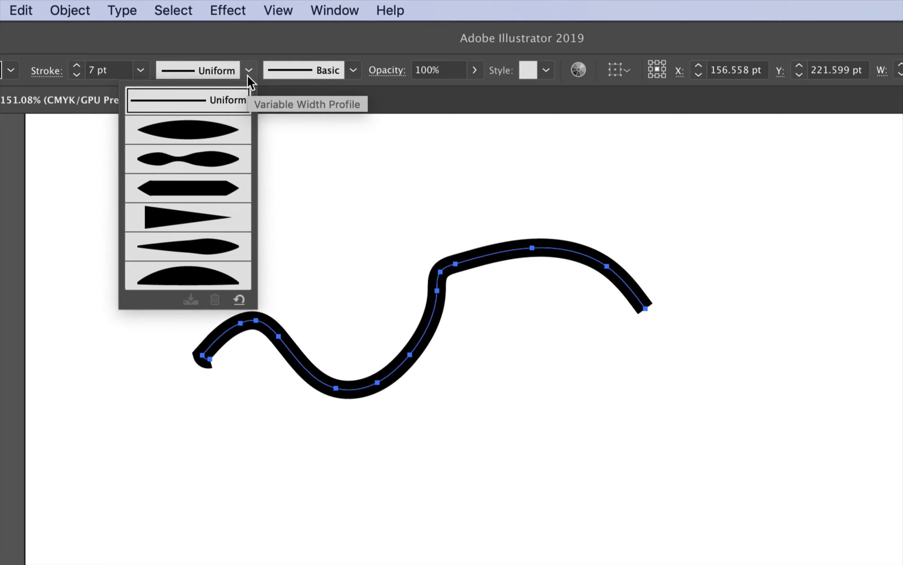
left_click(194, 128)
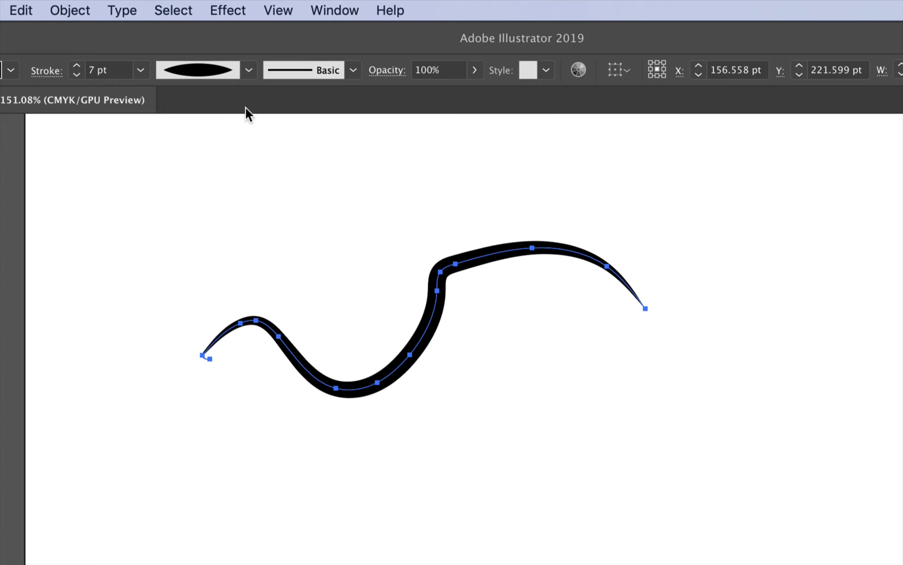
left_click(248, 71)
left_click(205, 166)
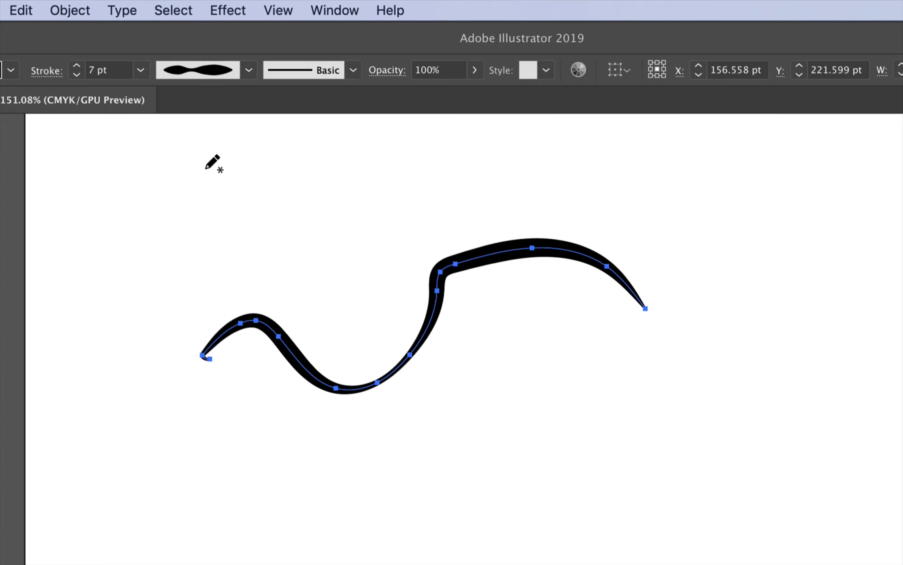
left_click(249, 72)
left_click(196, 224)
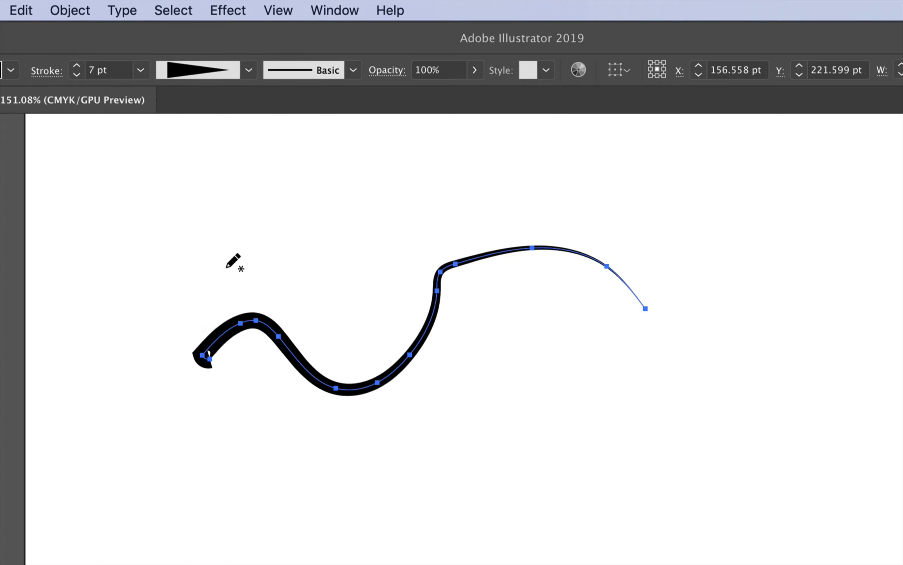
Step: Draw a thin wavy pencil stroke above the tapered one and delete it, and undo a second, jagged stroke
mouse_move(191, 269)
left_mouse_down()
mouse_move(232, 243)
mouse_move(374, 226)
left_mouse_up()
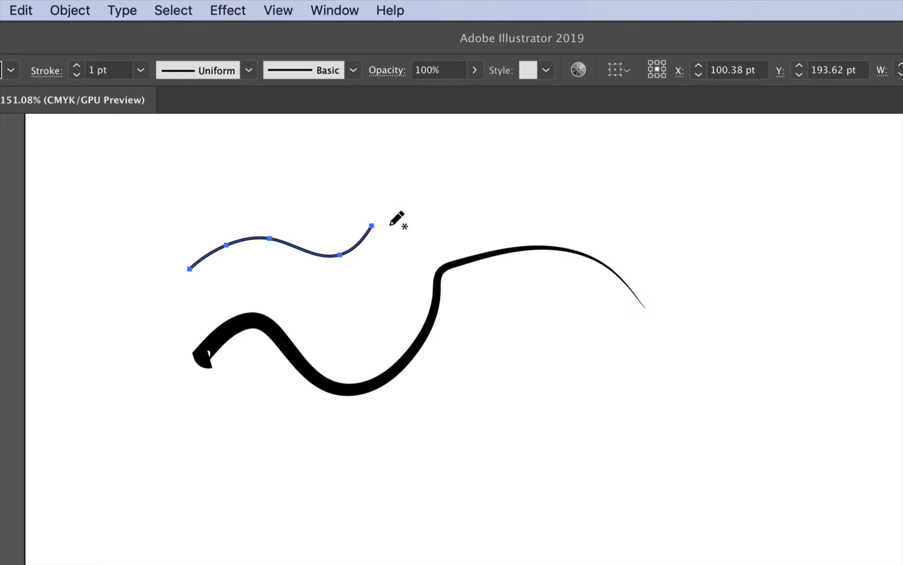
key("Delete")
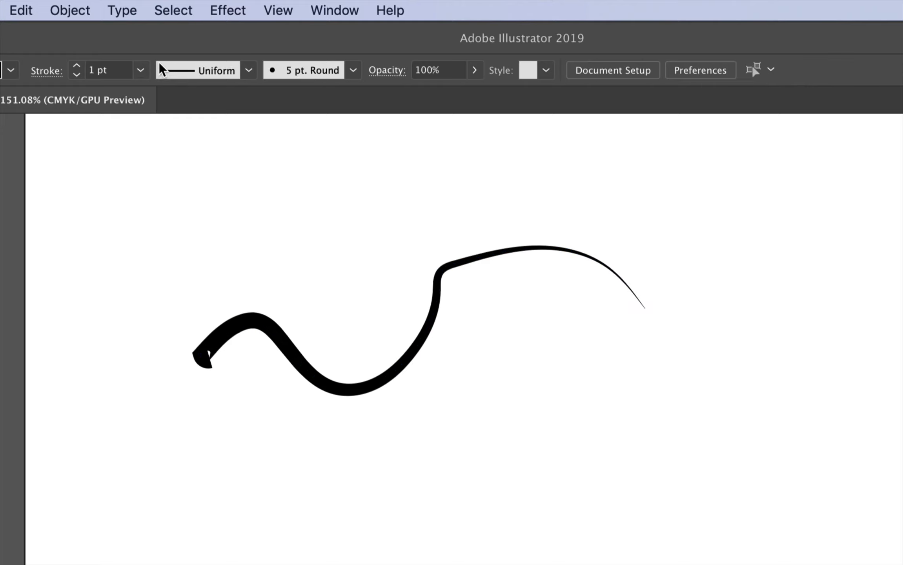
mouse_move(175, 261)
left_mouse_down()
mouse_move(266, 210)
mouse_move(313, 207)
left_mouse_up()
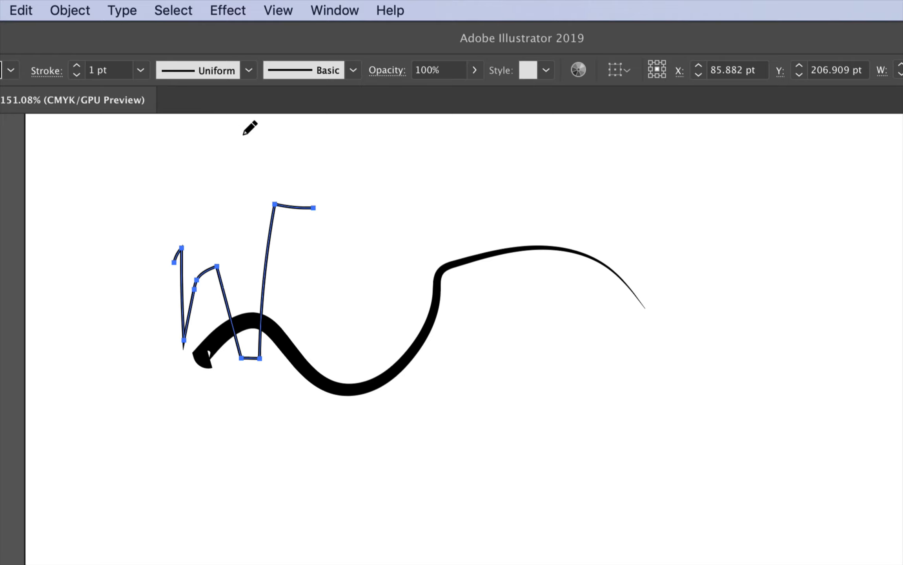
key("super+z")
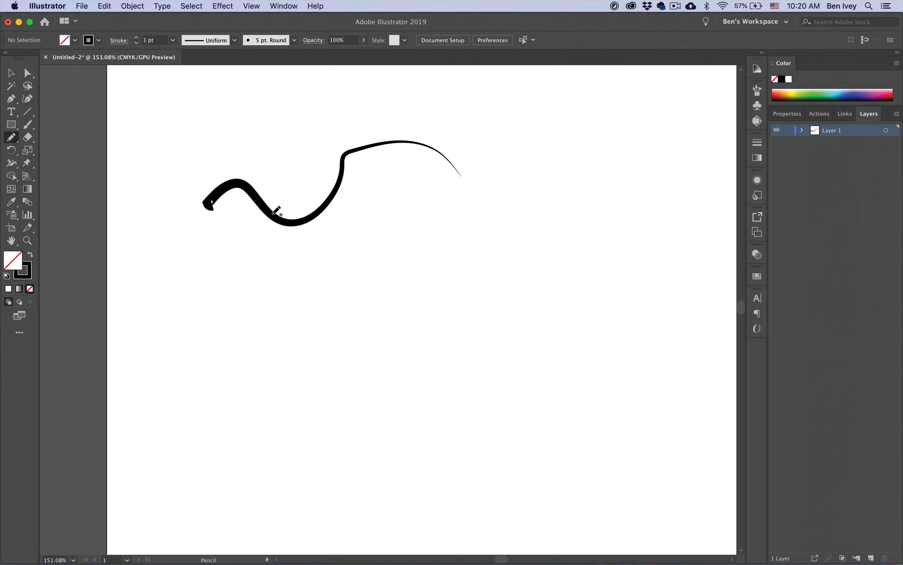
Step: Draw four roughly parallel, rising curved pencil strokes below the tapered wavy line
left_click_drag(244, 301, 399, 230)
left_click_drag(279, 317, 433, 239)
mouse_move(322, 343)
left_mouse_down()
mouse_move(363, 307)
mouse_move(489, 253)
left_mouse_up()
left_click_drag(356, 362, 516, 283)
Step: Set the four curved strokes to a 5 pt weight with the triangular tapering width profile, and deselect them
left_click_drag(292, 262, 437, 362)
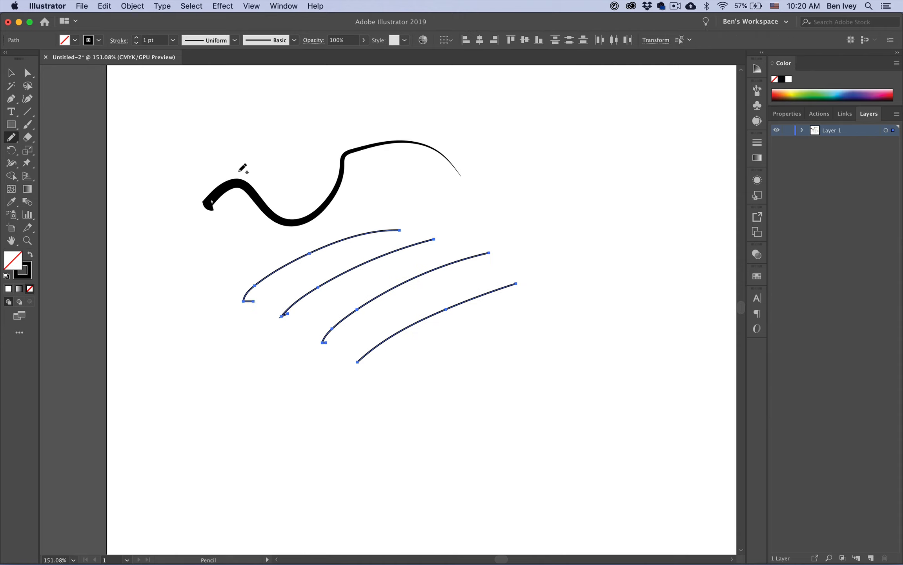
left_click(136, 37)
left_click(136, 44)
left_click(135, 38)
left_click(136, 38)
left_click(136, 37)
left_click(136, 37)
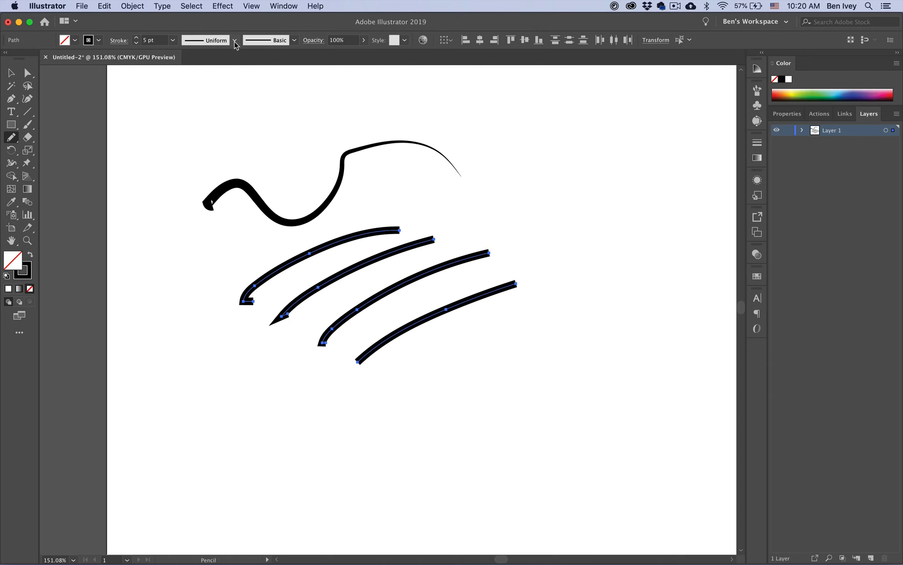
left_click(234, 40)
left_click(203, 118)
key("super+shift+a")
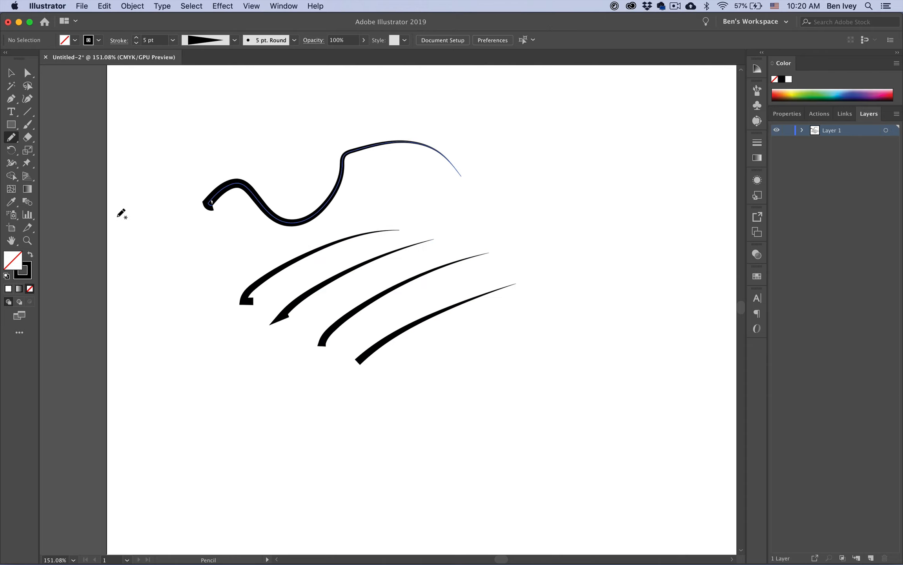
Step: Select all five strokes, view the available brush definitions, and delete the strokes
key("v")
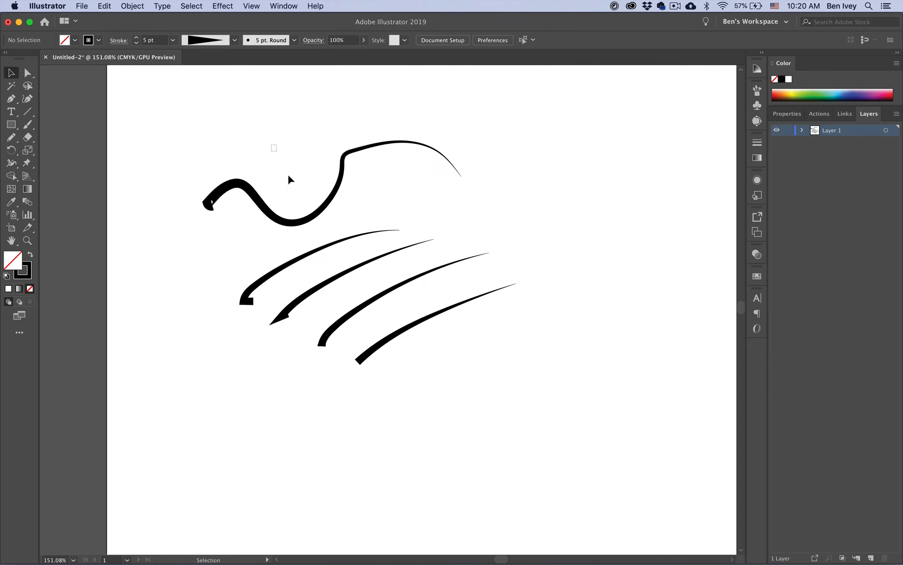
left_click_drag(288, 180, 502, 369)
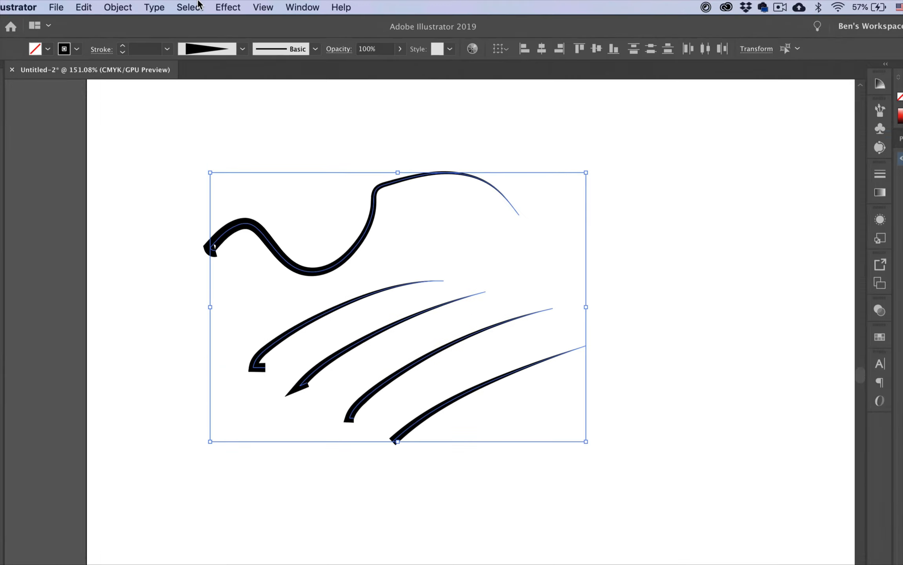
left_click(344, 64)
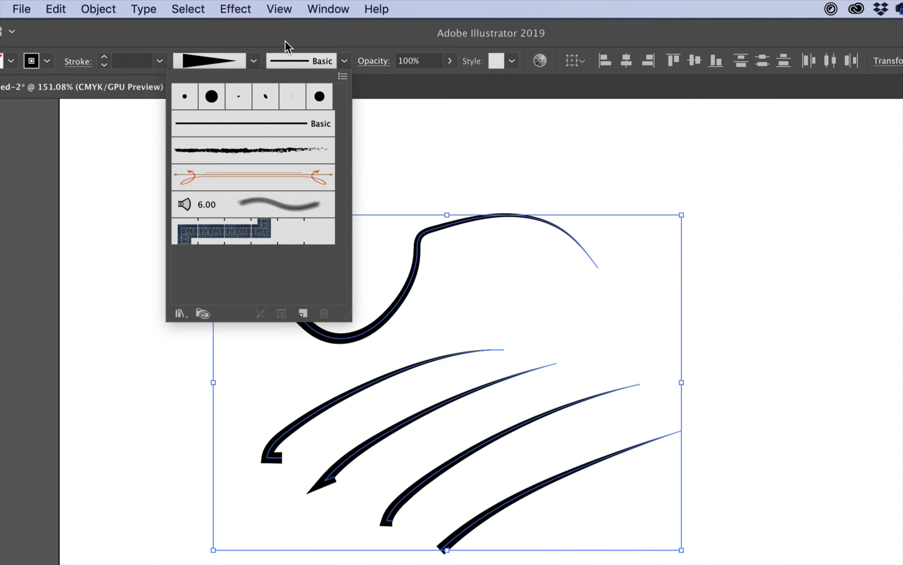
left_click(316, 39)
key("Delete")
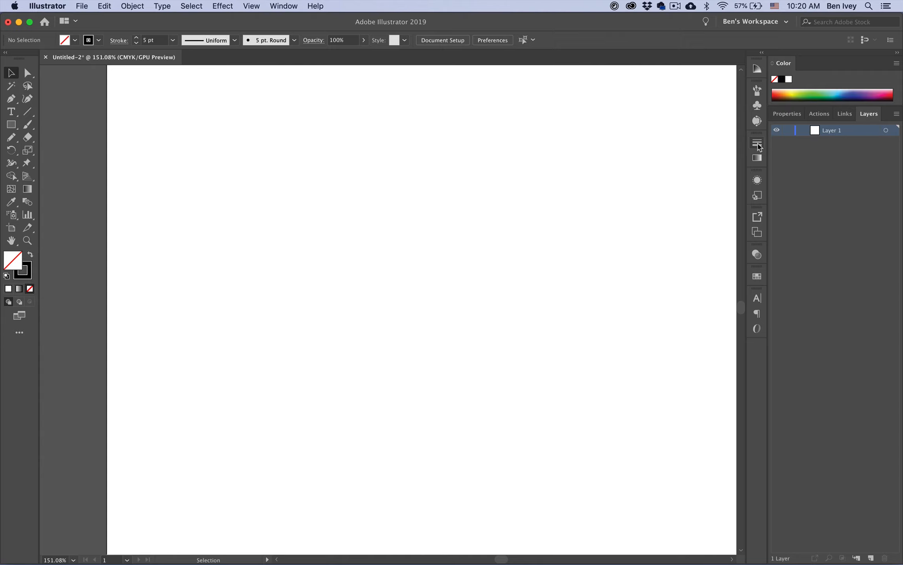
Step: Examine the detailed stroke options, including caps, corners, dashes, arrowheads and the width profile list
left_click(757, 144)
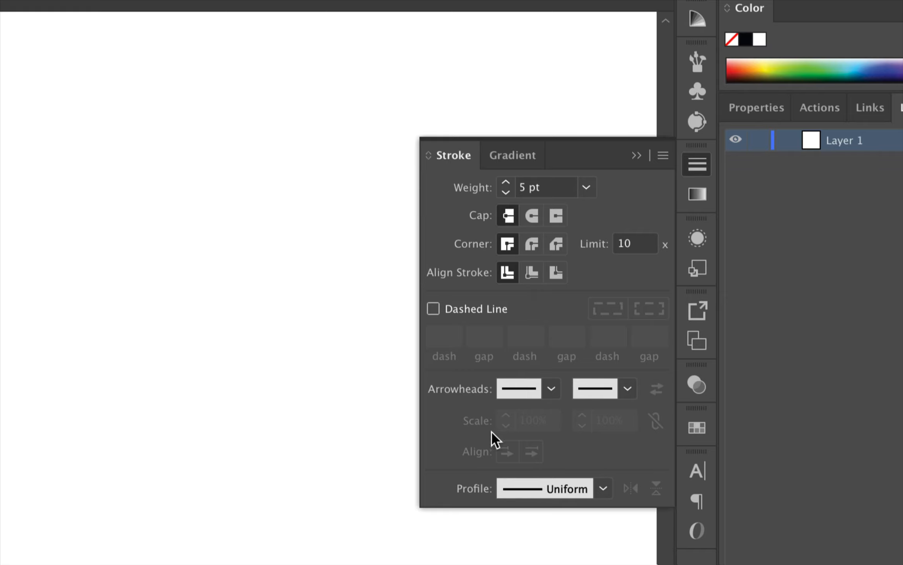
left_click(597, 490)
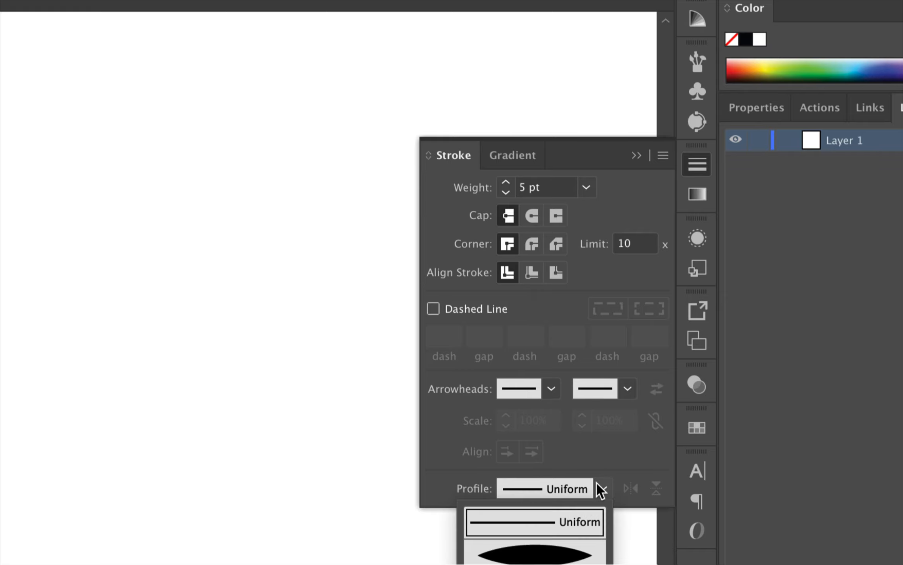
left_click(597, 486)
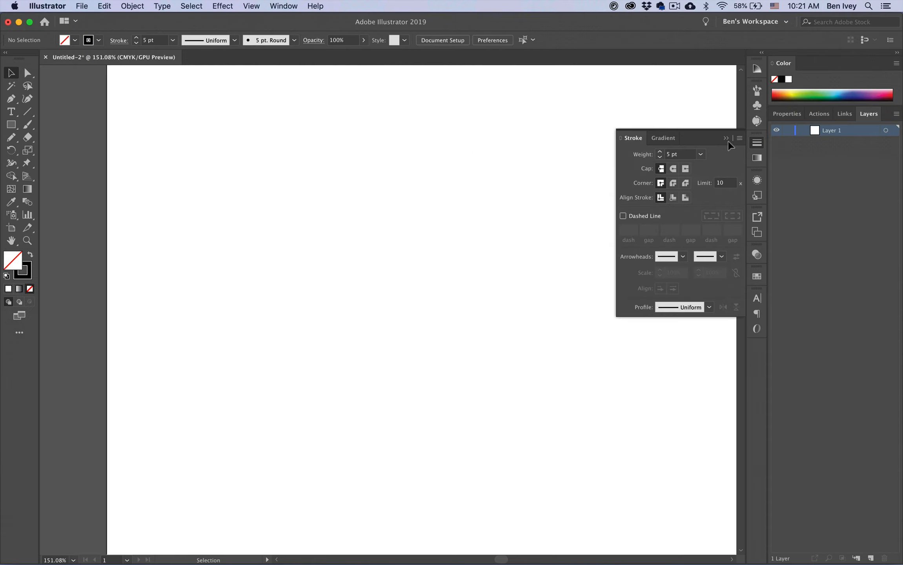
left_click(757, 146)
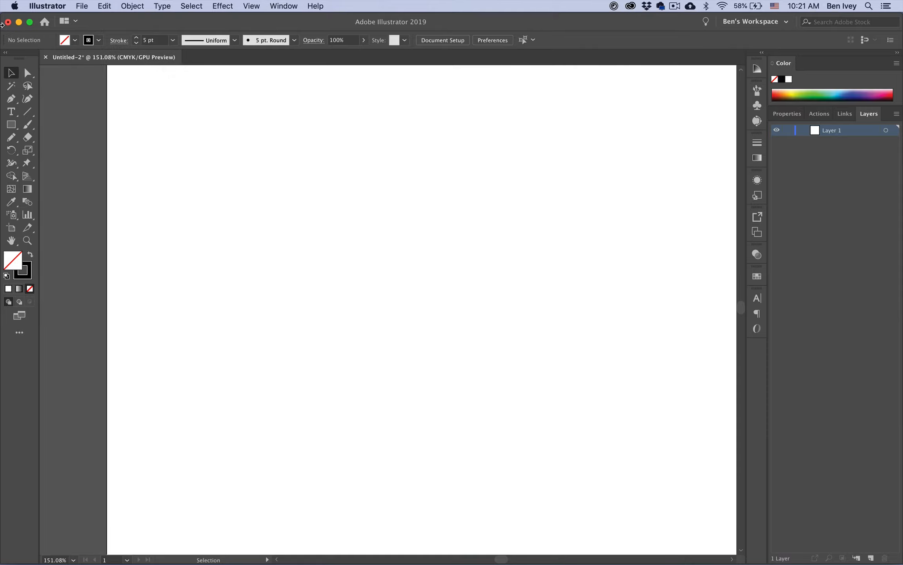
Step: Draw a long winding line with two loops using the Paintbrush tool and the 5 pt. Round brush
left_click(28, 125)
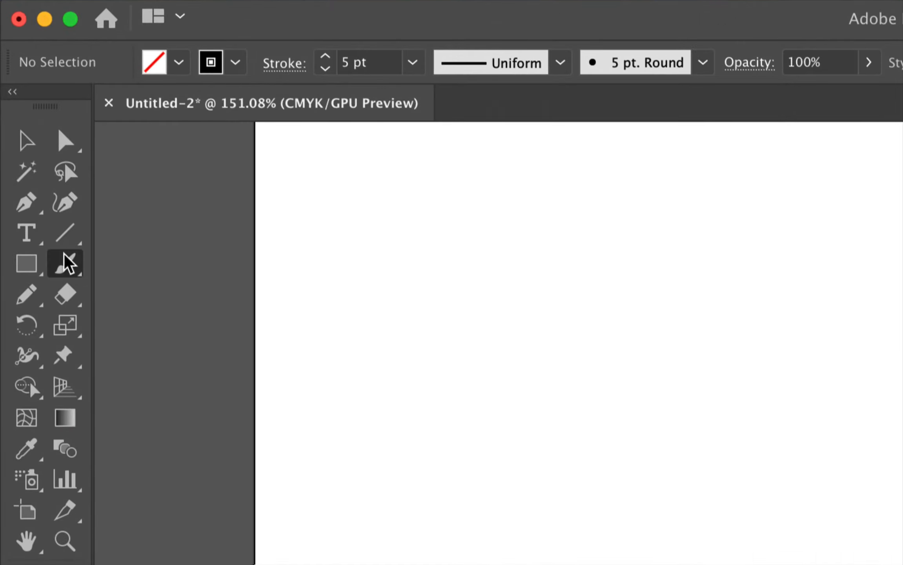
left_click(67, 264)
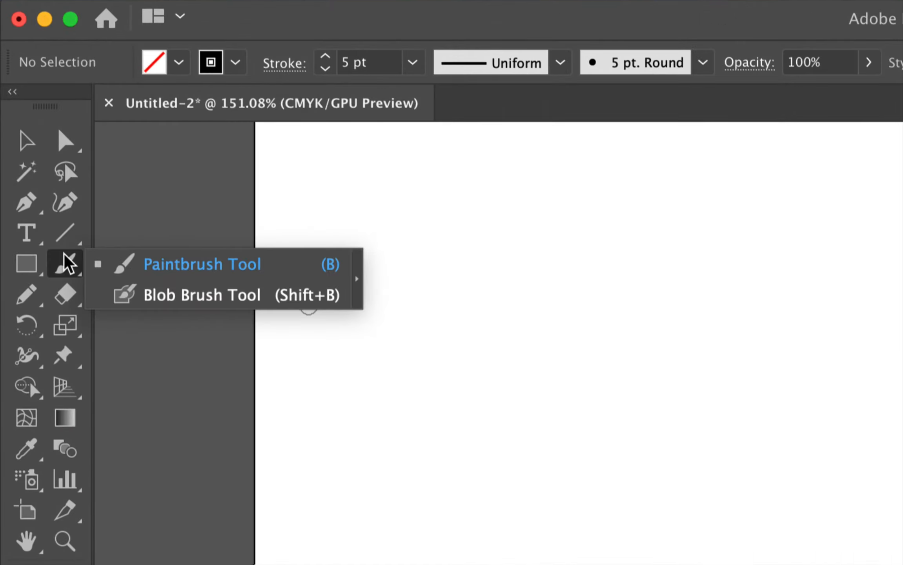
left_click(133, 271)
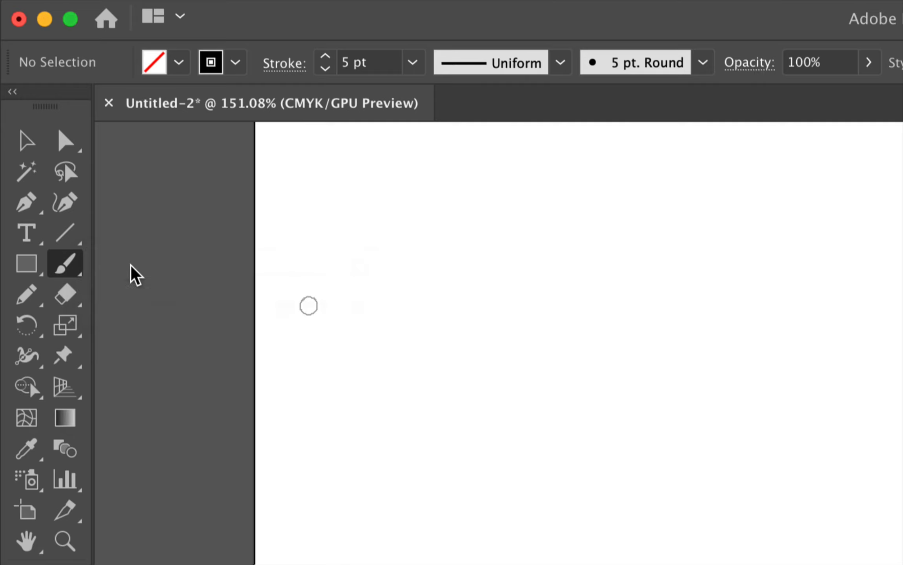
mouse_move(310, 288)
left_mouse_down()
mouse_move(441, 278)
mouse_move(537, 292)
mouse_move(455, 279)
mouse_move(467, 348)
mouse_move(367, 403)
mouse_move(460, 363)
mouse_move(578, 361)
mouse_move(667, 253)
mouse_move(709, 263)
mouse_move(727, 246)
left_mouse_up()
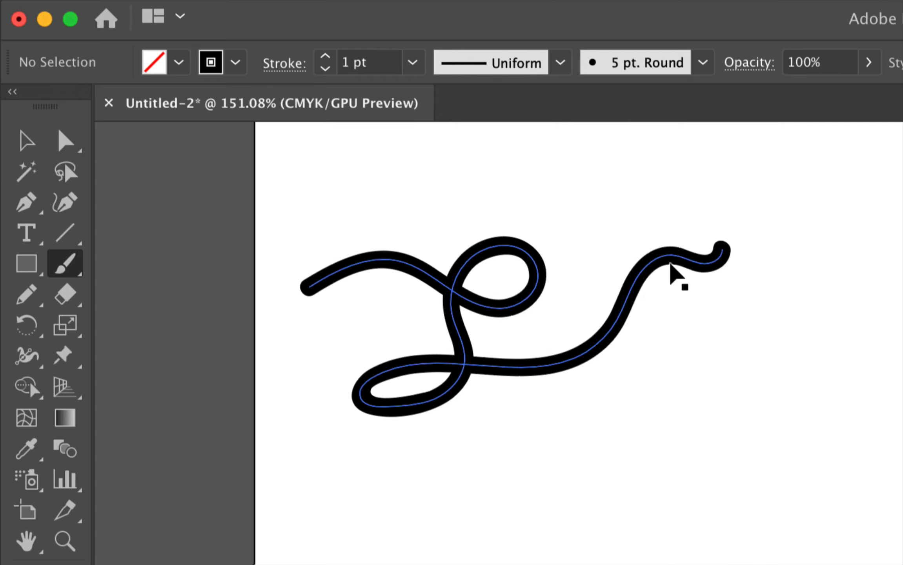
Step: Select the looping brush stroke and move the whole path slightly up and to the left
left_click(659, 251, "super")
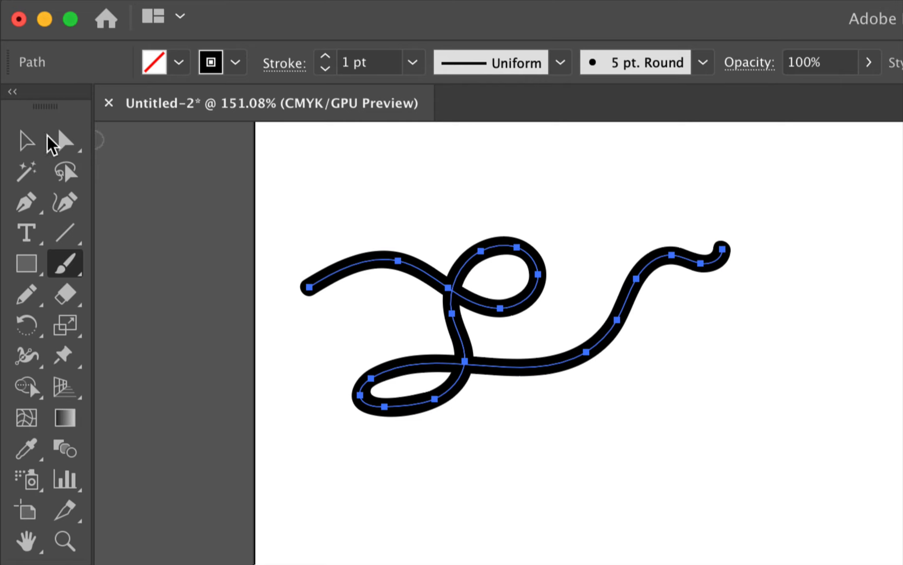
left_click(24, 141)
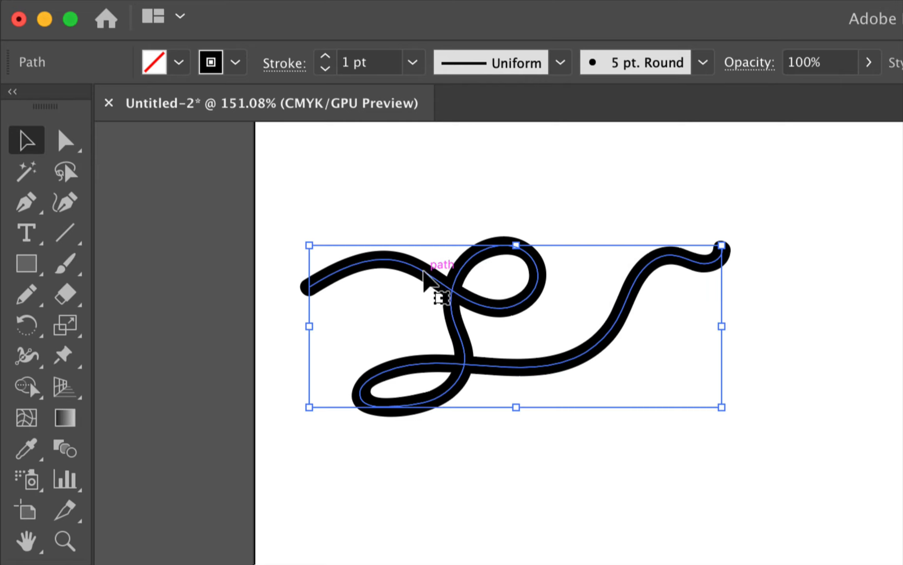
left_click_drag(427, 279, 394, 245)
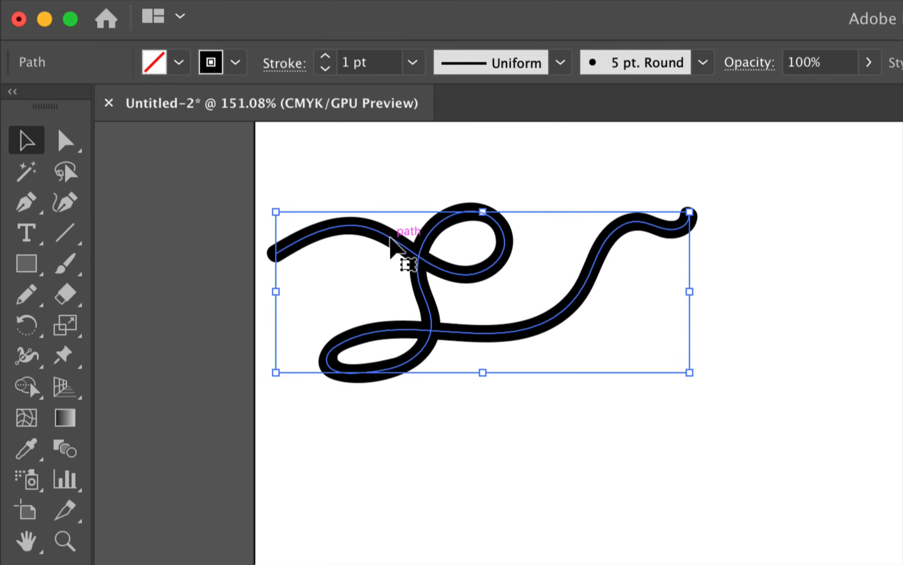
Step: Reshape the brush stroke's upper loop into a squarer form by moving three of its individual anchor points outward
left_click(78, 131)
left_click_drag(437, 206, 422, 190)
left_click(483, 214)
left_click_drag(483, 214, 513, 202)
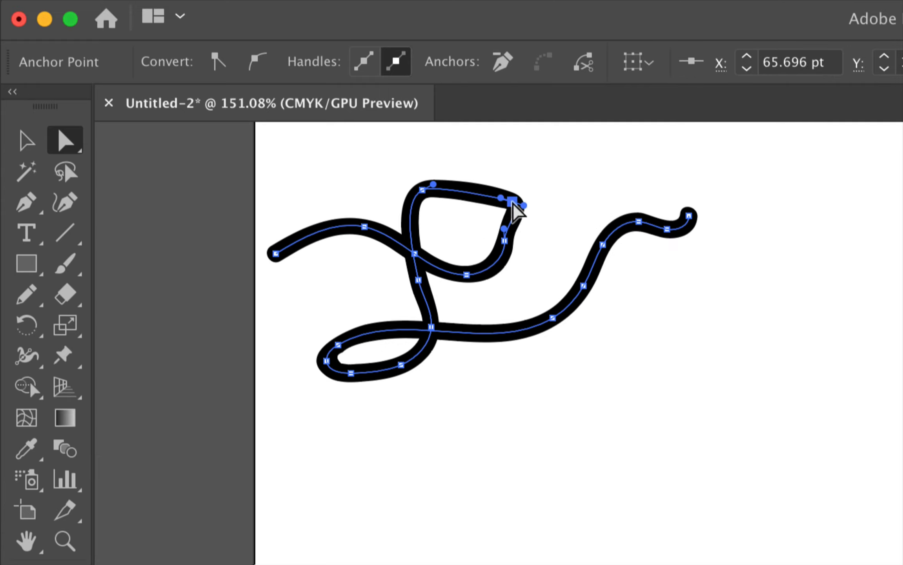
left_click_drag(505, 241, 529, 260)
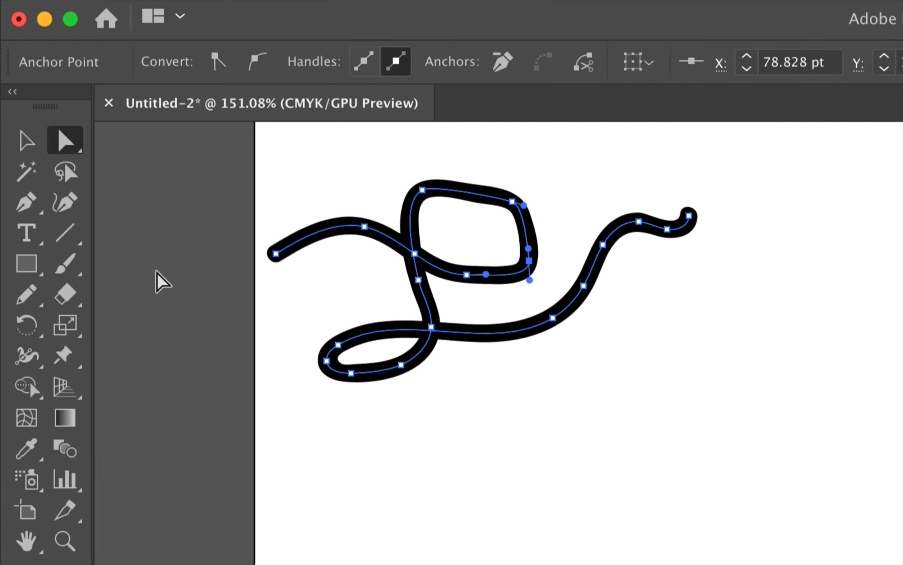
Step: Draw a looping, overlapping squiggle with the Blob Brush tool in the empty area below the paintbrush stroke
scroll(214, 299, "down", 5)
left_click(66, 265)
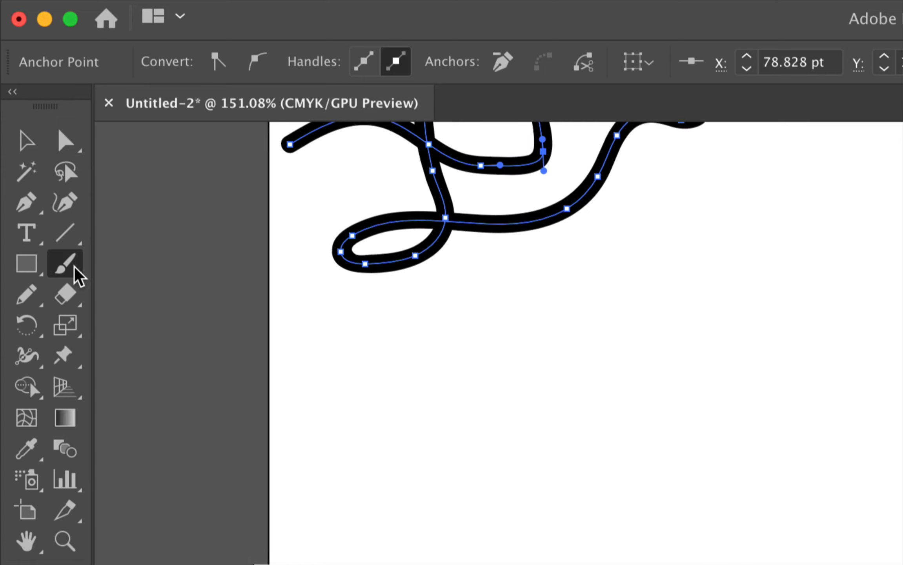
left_click(74, 268)
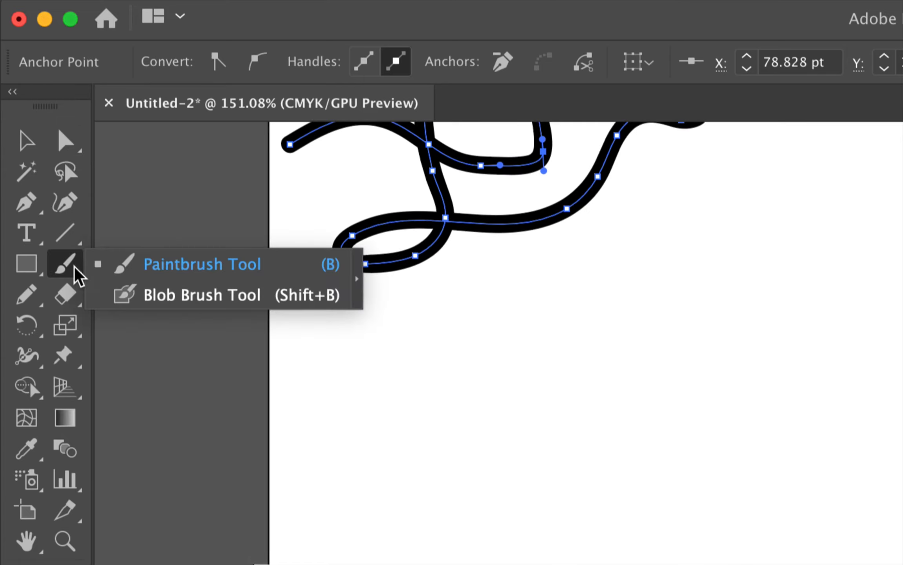
left_click(140, 297)
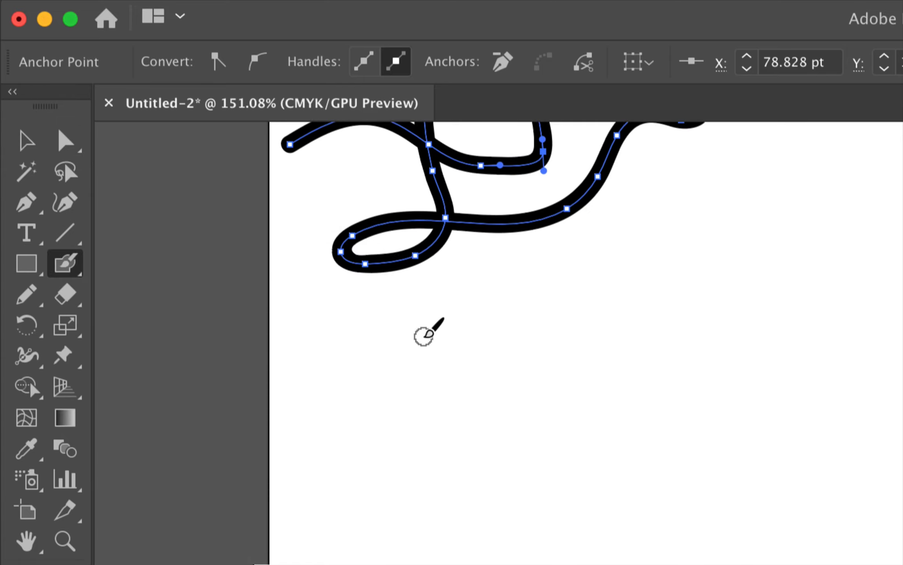
mouse_move(423, 336)
left_mouse_down()
mouse_move(464, 384)
mouse_move(425, 431)
mouse_move(525, 389)
mouse_move(530, 308)
mouse_move(572, 349)
mouse_move(504, 377)
mouse_move(615, 346)
mouse_move(625, 298)
mouse_move(643, 320)
mouse_move(596, 378)
mouse_move(556, 393)
mouse_move(605, 364)
mouse_move(621, 387)
mouse_move(637, 389)
mouse_move(737, 349)
mouse_move(745, 327)
left_mouse_up()
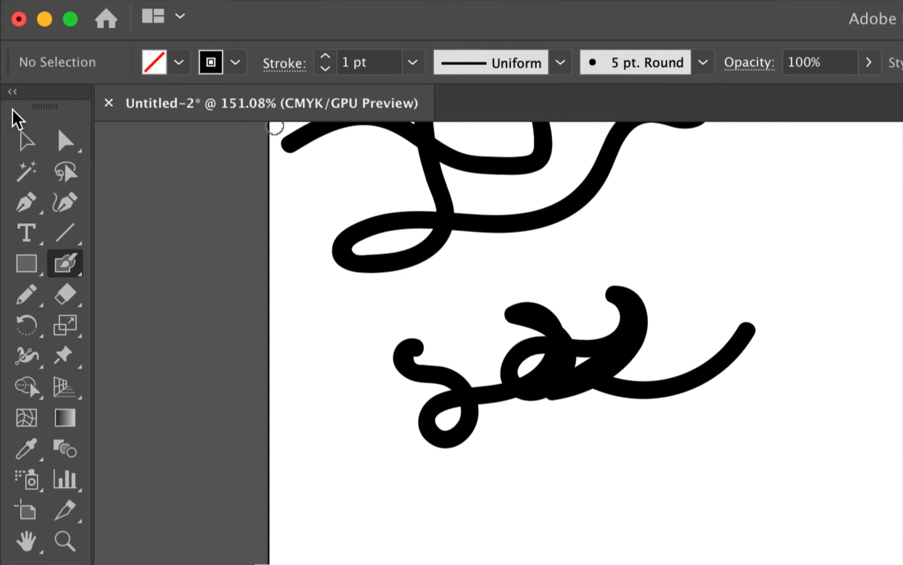
Step: Examine the blob brush squiggle's outline anchor points and compare them with the path of the paintbrush stroke
left_click(26, 141)
left_click(484, 382)
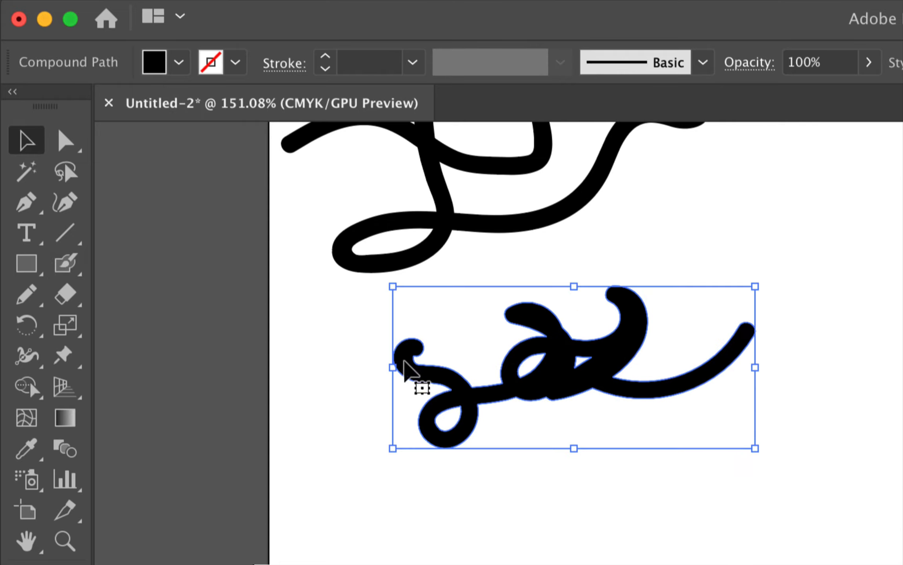
key("a")
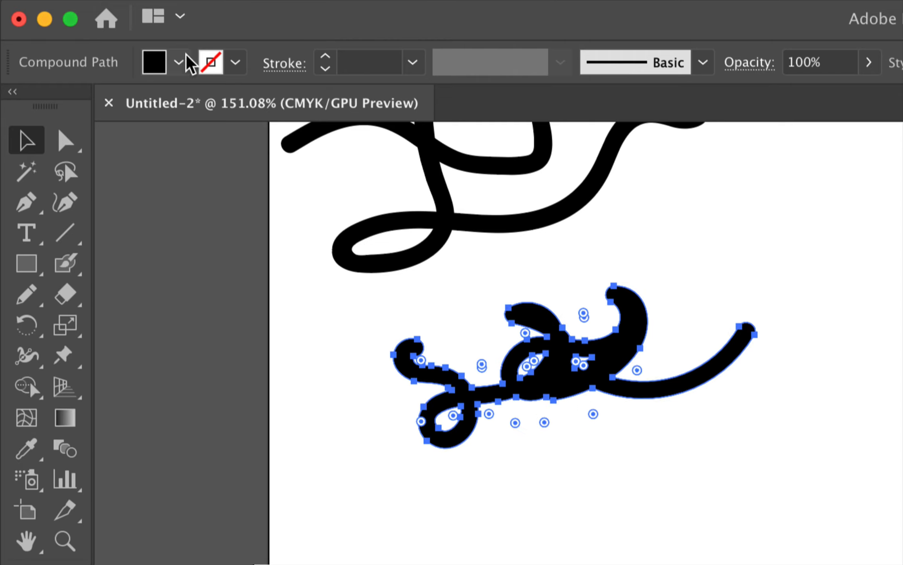
key("v")
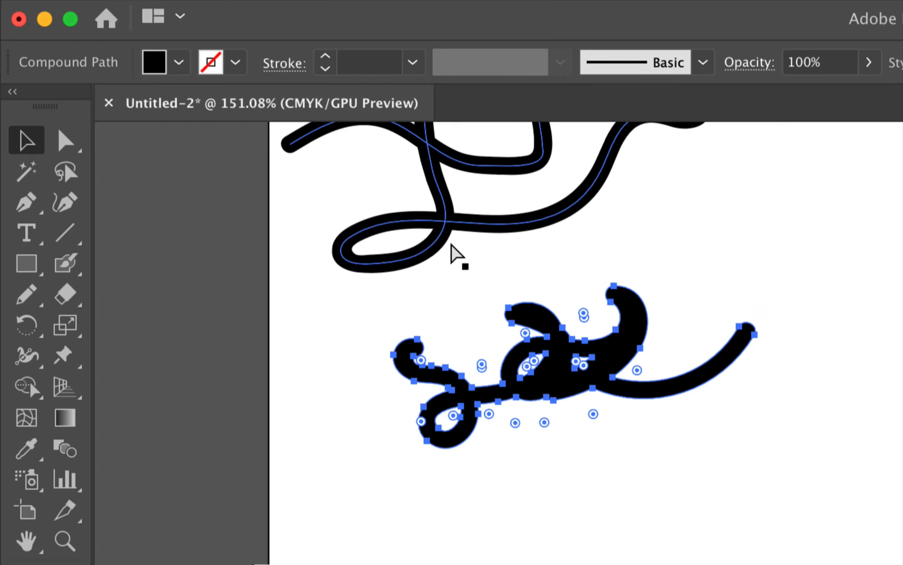
left_click(459, 226, "super")
left_click(460, 231)
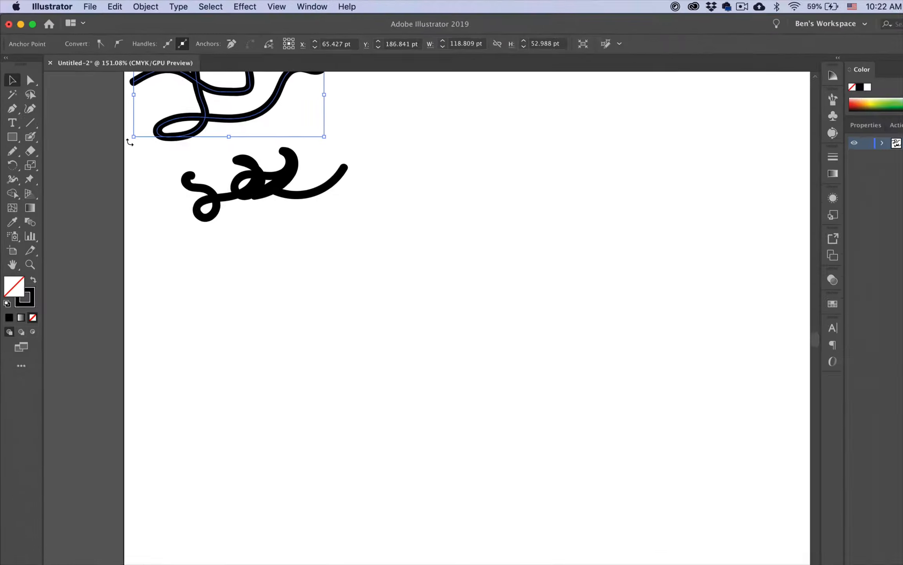
Step: Delete both the paintbrush stroke and the blob brush squiggle to clear the artboard
scroll(116, 129, "up", 3)
scroll(116, 129, "left", 1)
left_click_drag(125, 124, 299, 293)
key("Delete")
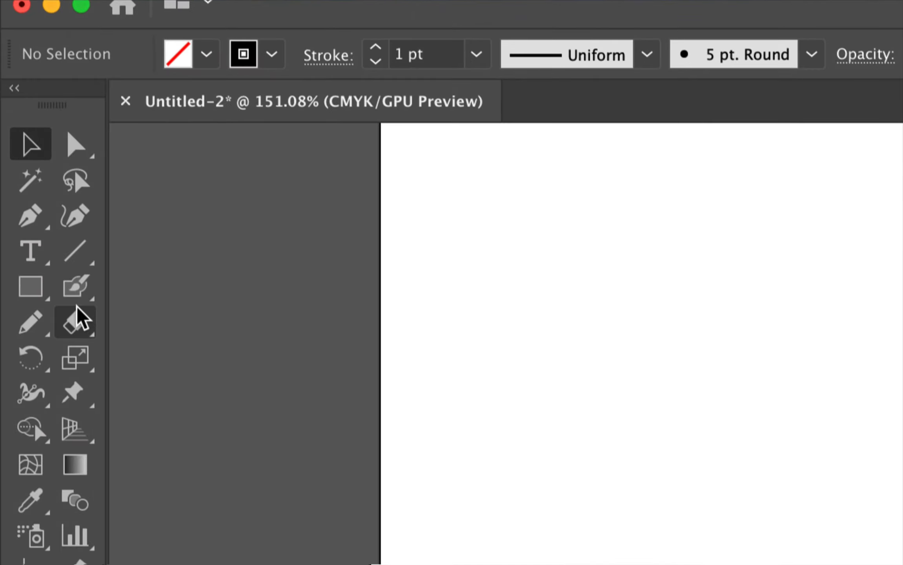
Step: Switch back to the Paintbrush tool and detach the Brushes panel so it floats over the artboard
left_click_drag(75, 298, 153, 295)
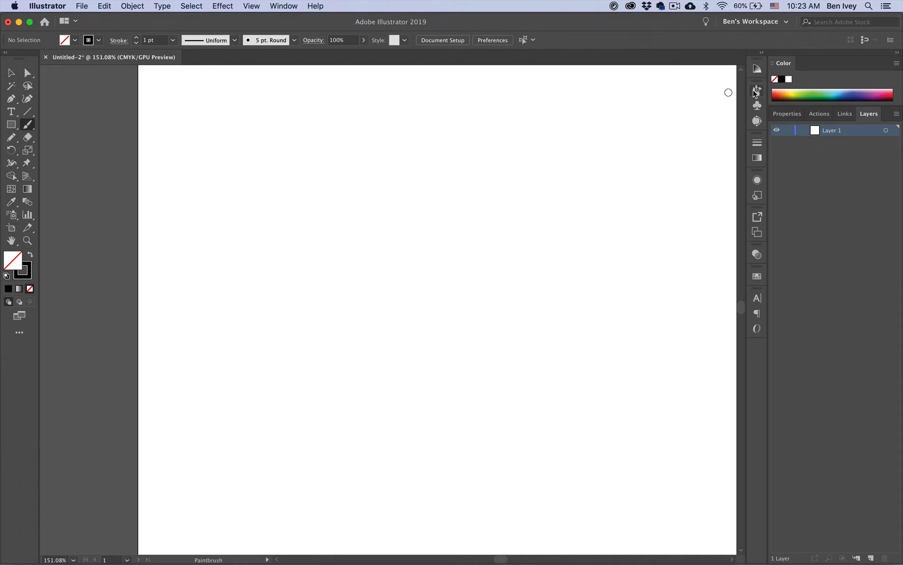
left_click(755, 91)
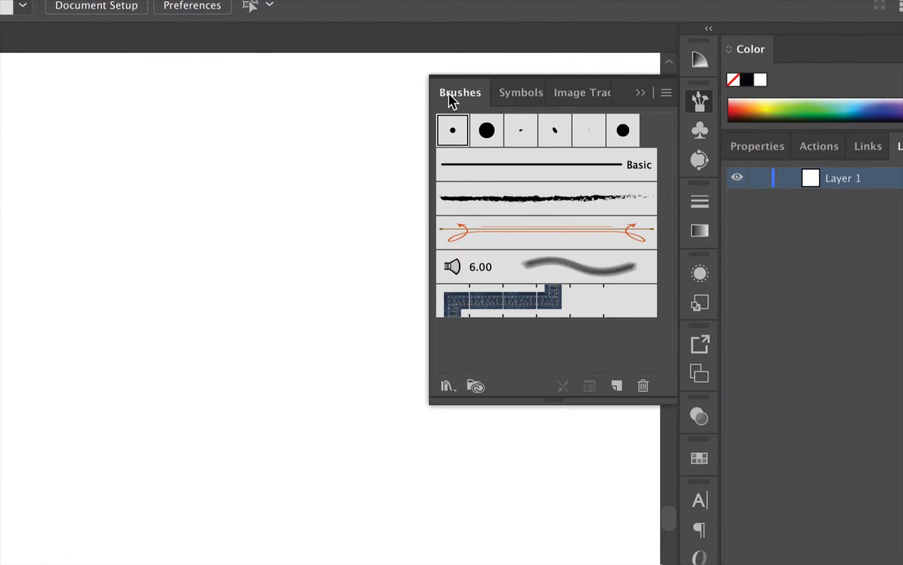
mouse_move(464, 97)
left_mouse_down()
mouse_move(268, 117)
mouse_move(128, 110)
mouse_move(94, 116)
left_mouse_up()
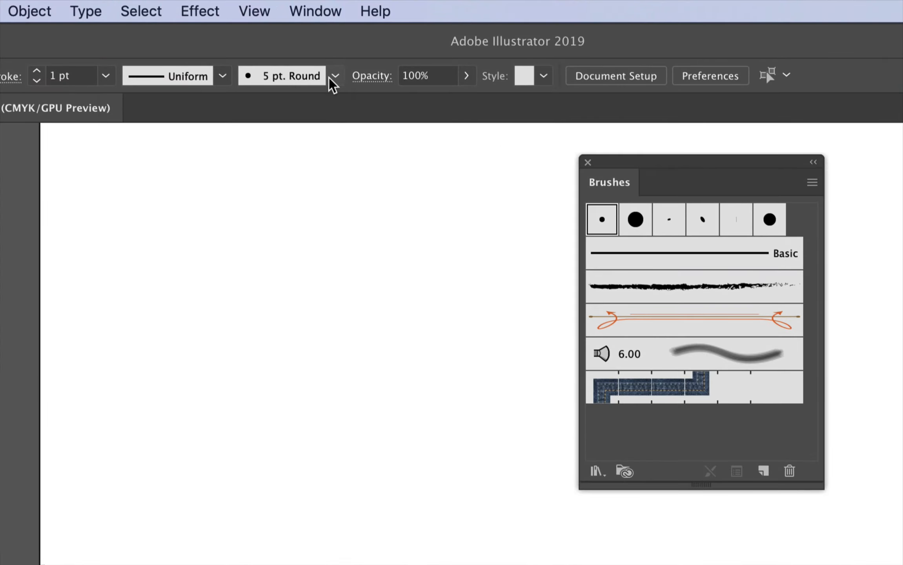
Step: Examine the brush types offered for a new brush, and close the options without creating one
left_click(293, 40)
left_click(334, 76)
left_click(761, 472)
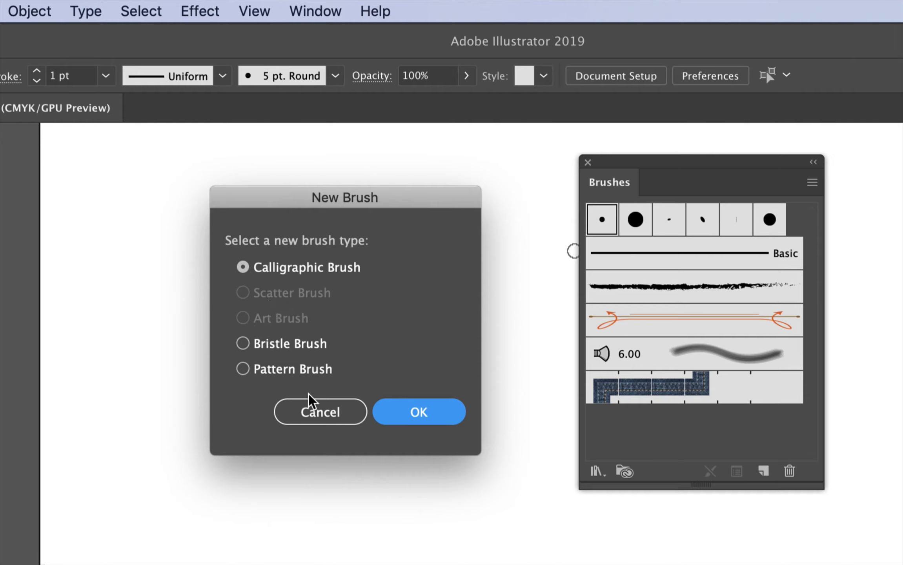
left_click(327, 413)
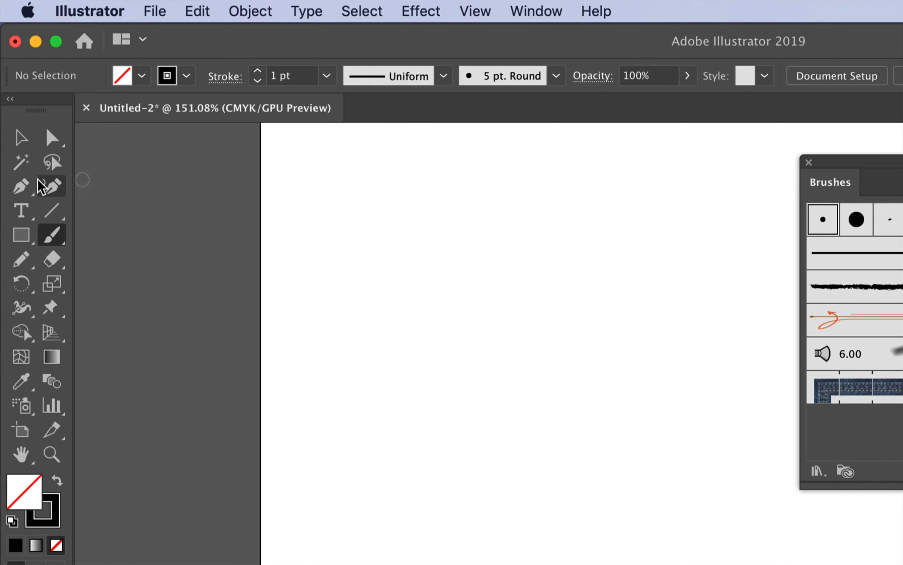
Step: Draw a horizontal straight line across the upper artboard and apply the 5 pt. Round brush to it
left_click(52, 211)
mouse_move(325, 250)
left_mouse_down()
mouse_move(579, 260)
mouse_move(635, 250)
left_mouse_up()
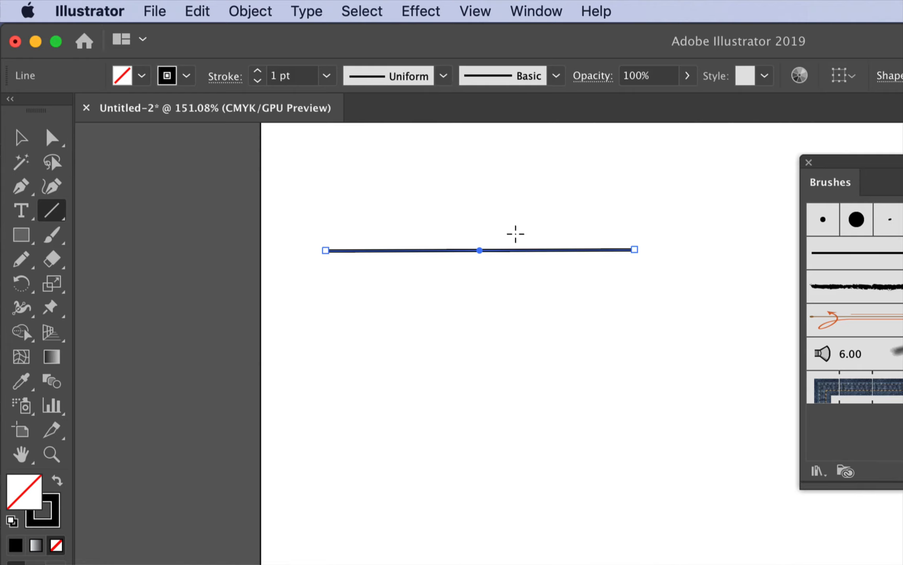
left_click(556, 74)
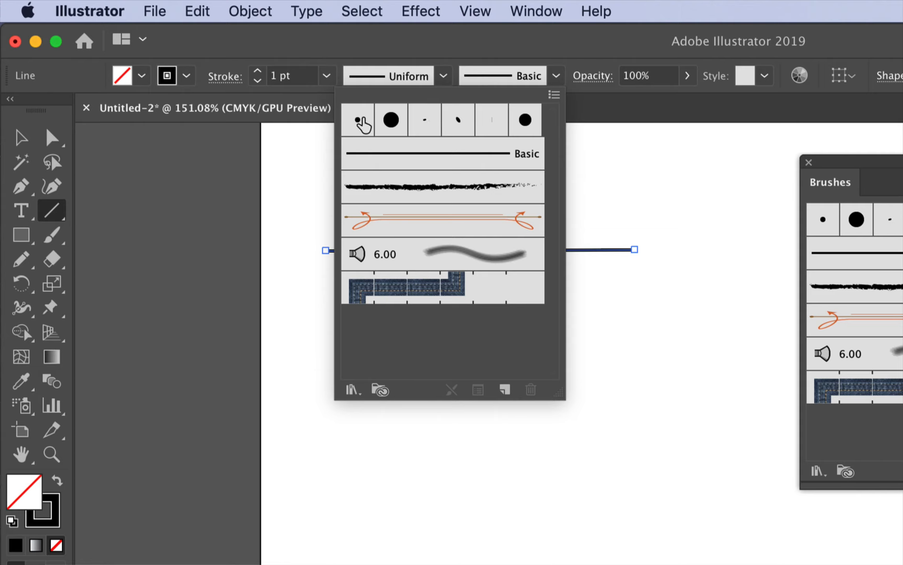
left_click(358, 128)
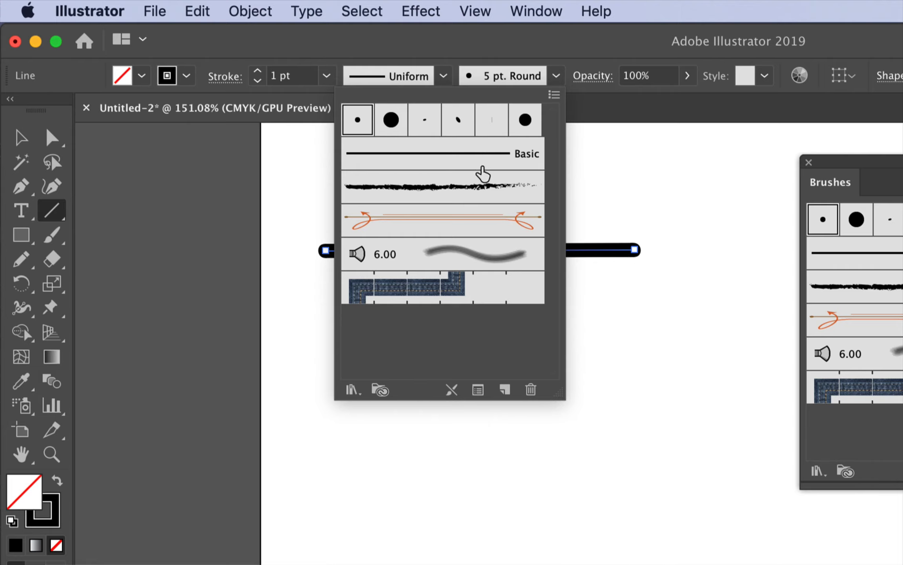
Step: Try the 5 pt. Oval brush on the line, replace it with the rough charcoal-style brush, and deselect the line
left_click(460, 132)
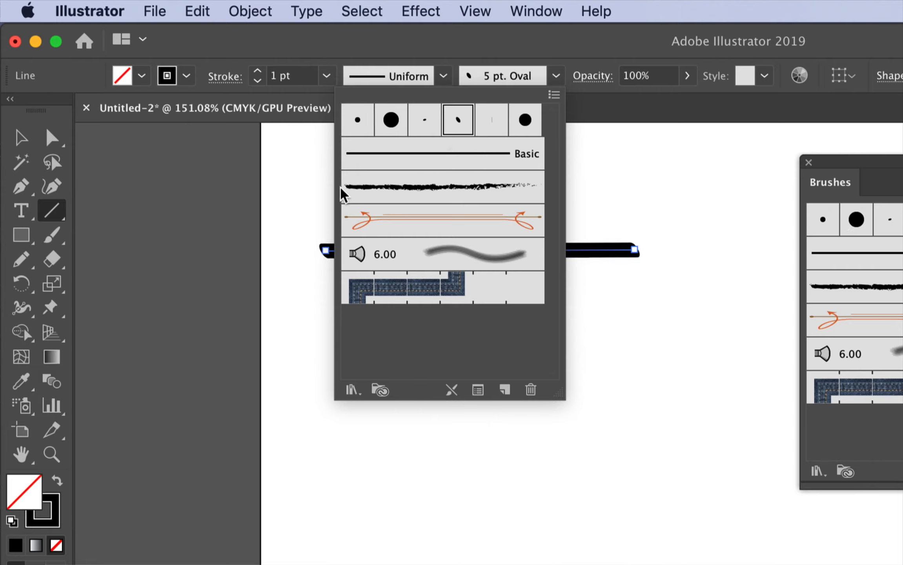
left_click(556, 76)
left_click(474, 192)
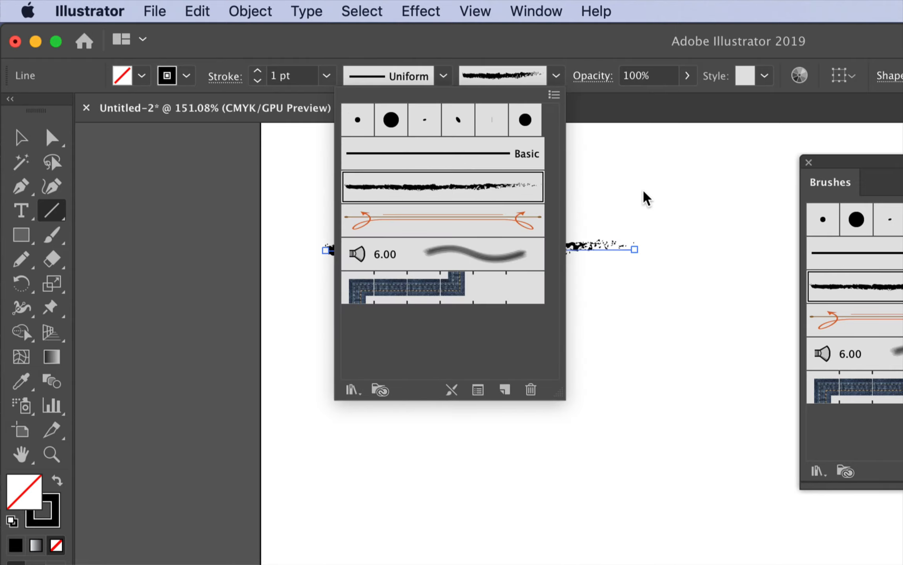
key("super+shift+a")
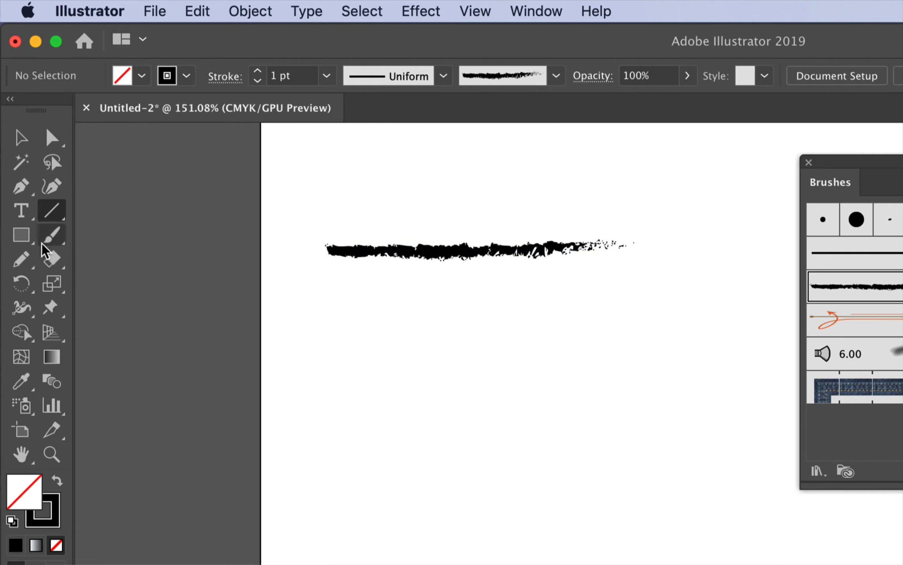
Step: Paint a long looping stroke and several short curved strokes around the line using the Paintbrush tool with the rough charcoal-style brush
left_click(52, 234)
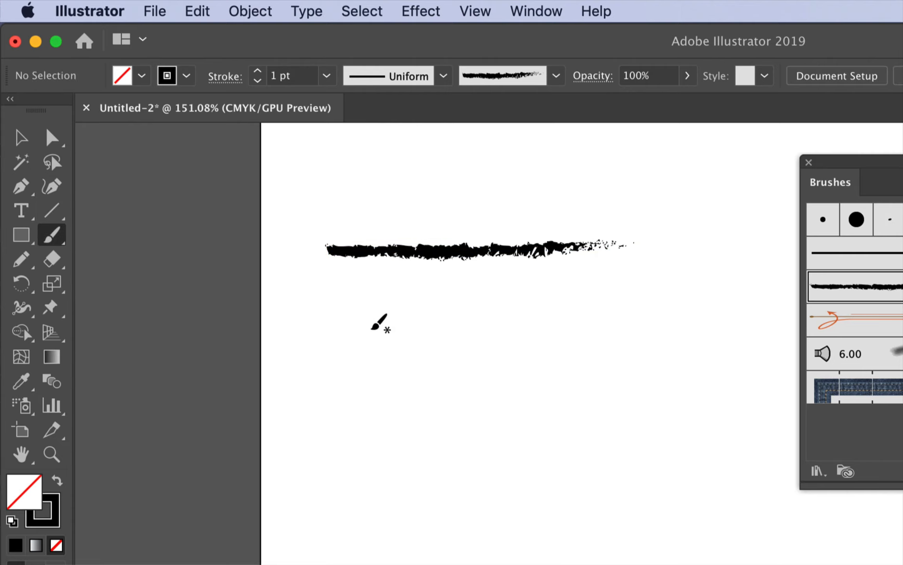
mouse_move(326, 371)
left_mouse_down()
mouse_move(325, 310)
mouse_move(407, 359)
mouse_move(547, 347)
mouse_move(459, 387)
mouse_move(570, 425)
mouse_move(656, 346)
left_mouse_up()
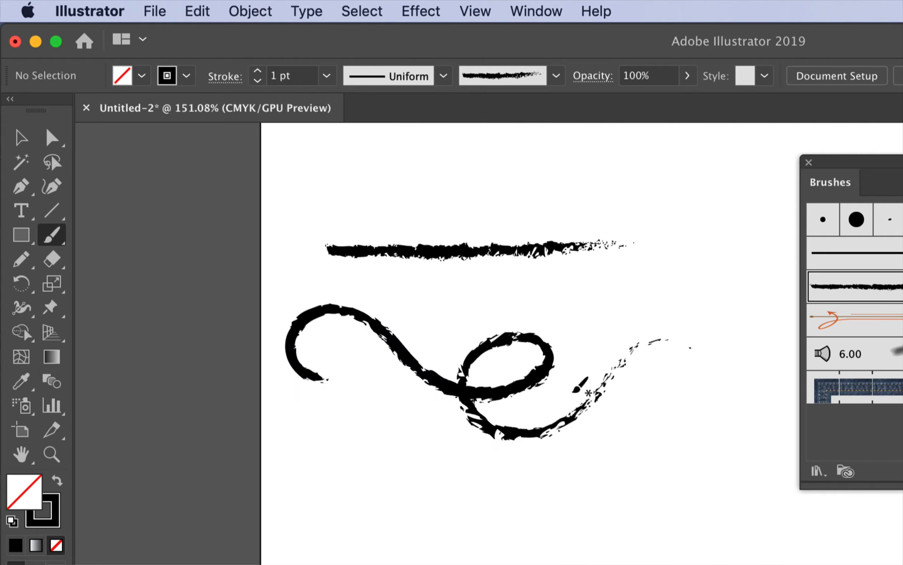
mouse_move(372, 198)
left_mouse_down()
mouse_move(436, 181)
mouse_move(483, 190)
left_mouse_up()
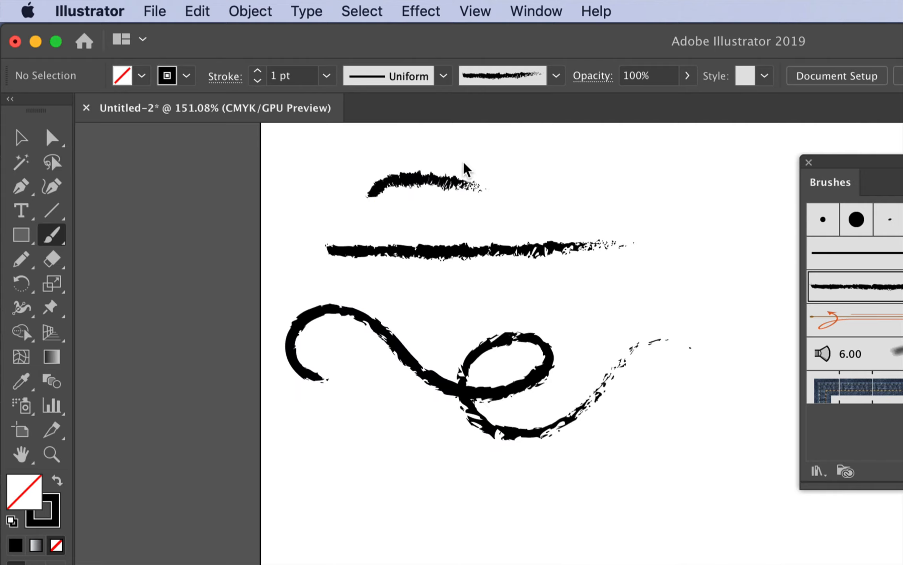
left_click_drag(326, 406, 319, 490)
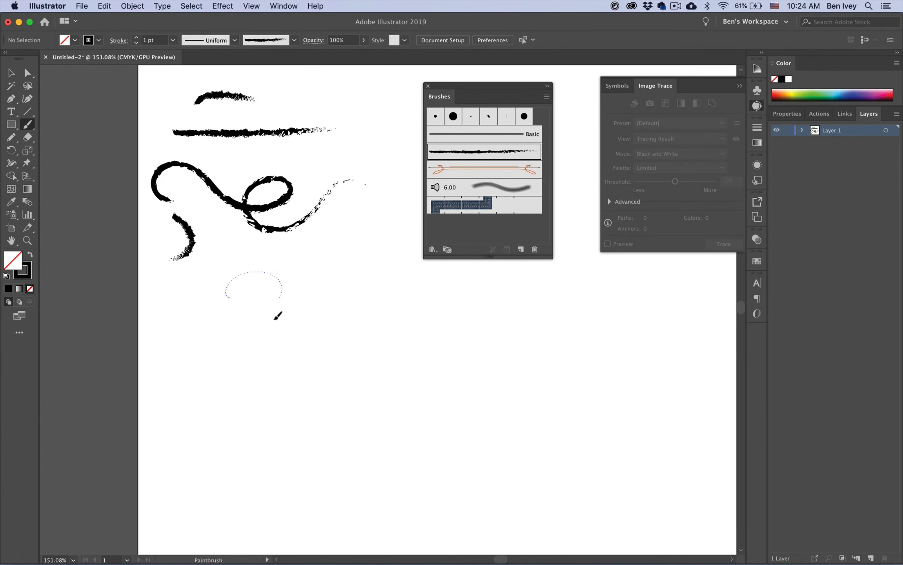
left_click_drag(278, 316, 314, 337)
left_click_drag(306, 279, 371, 325)
left_click_drag(345, 269, 402, 301)
mouse_move(350, 234)
left_mouse_down()
mouse_move(398, 244)
mouse_move(371, 186)
left_mouse_up()
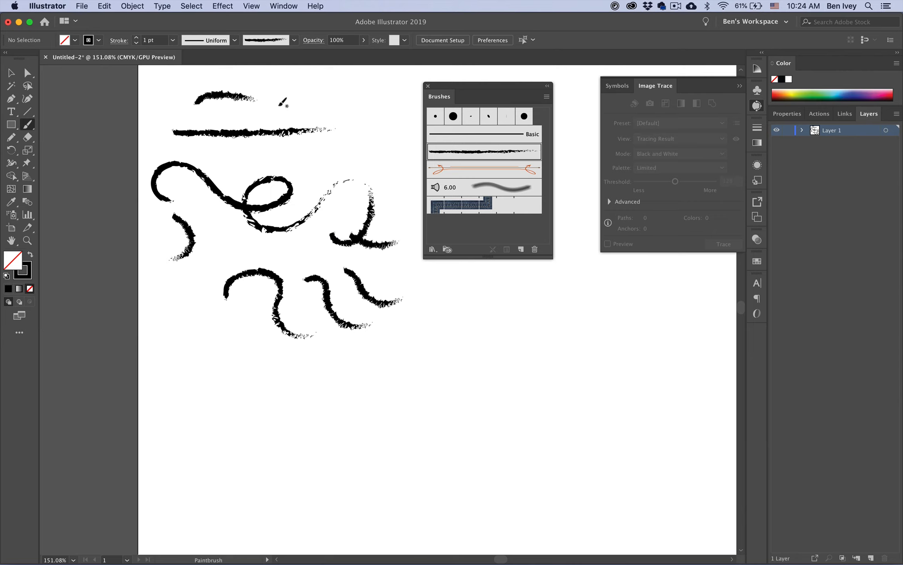
Step: Restyle all the strokes together, trying the Basic and large round brushes and settling on the orange ornamental brush with looped arrow ends
mouse_move(145, 93)
left_mouse_down()
mouse_move(372, 343)
mouse_move(406, 348)
left_mouse_up()
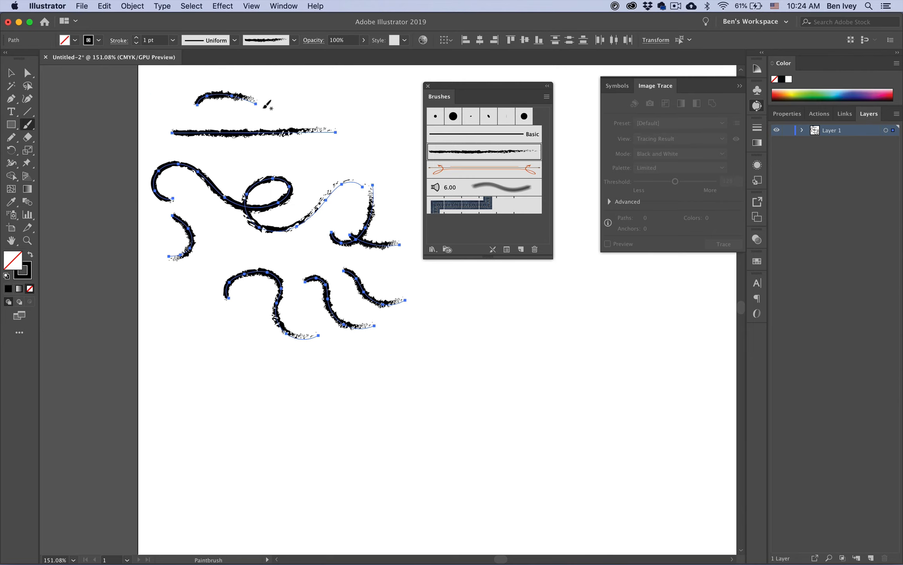
left_click(294, 40)
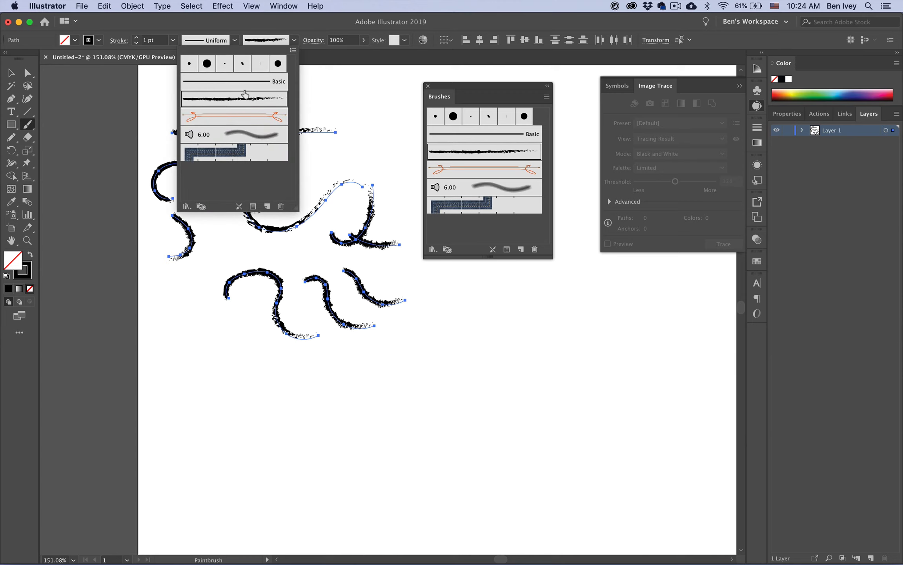
left_click(243, 81)
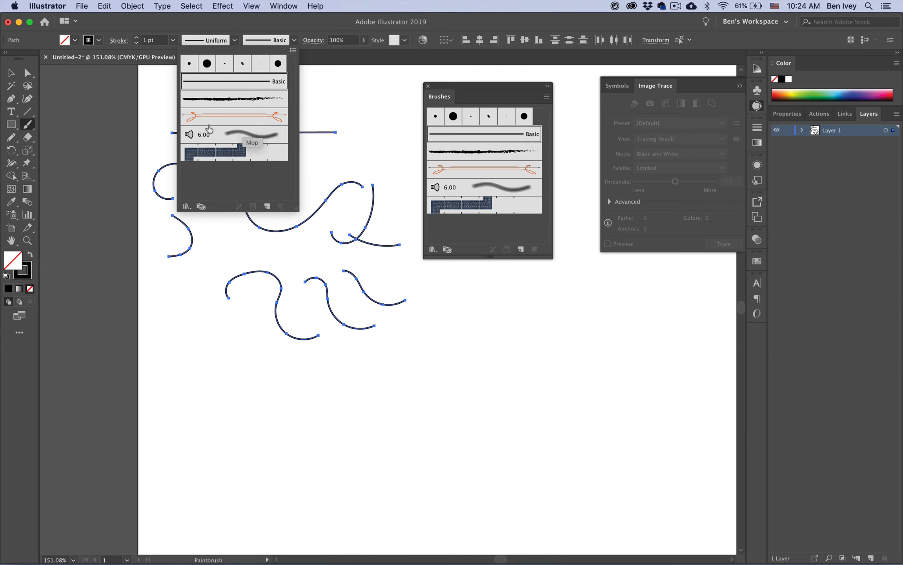
left_click(207, 64)
left_click(227, 122)
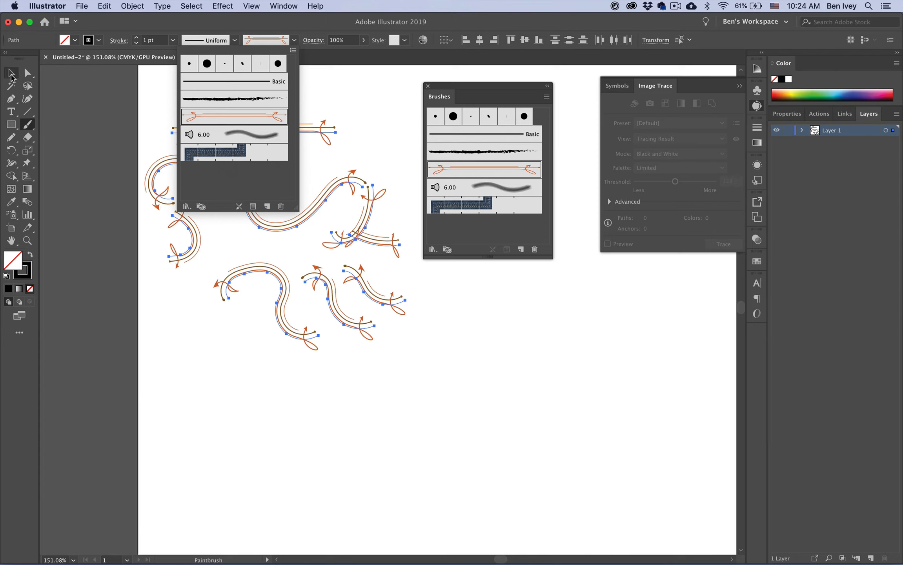
Step: Delete all the ornamental strokes from the artboard
left_click(58, 93)
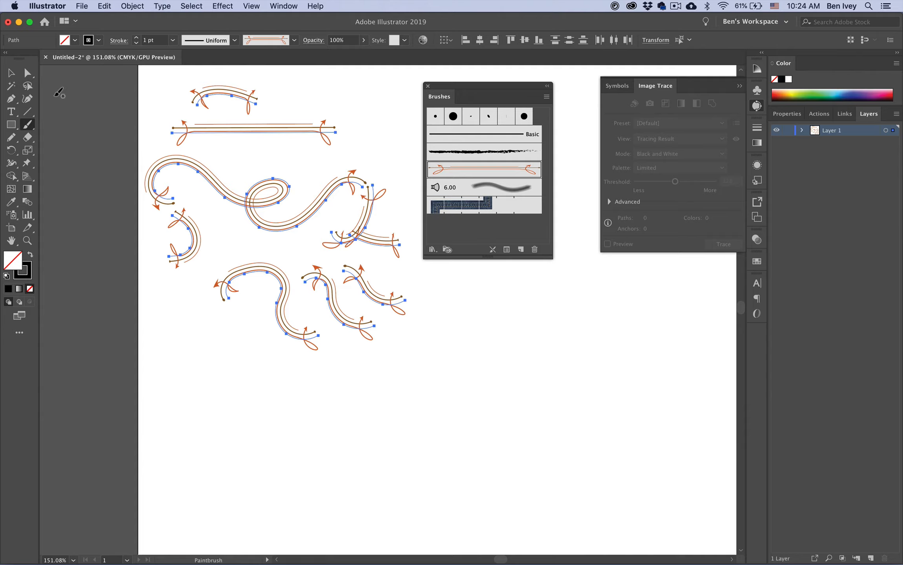
key("Delete")
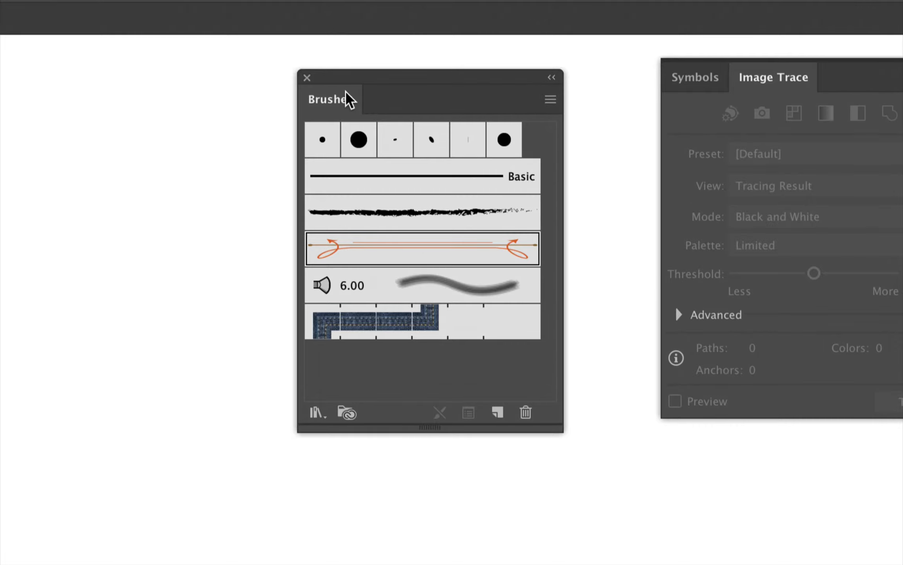
Step: Shift the floating Brushes panel slightly aside and open the Artistic_Calligraphic brush library
left_click_drag(363, 79, 334, 79)
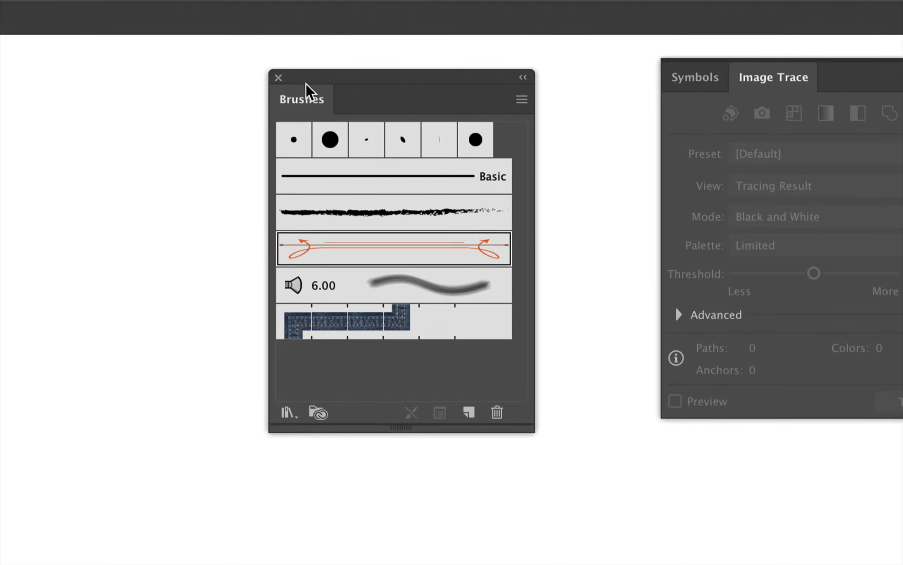
left_click(286, 421)
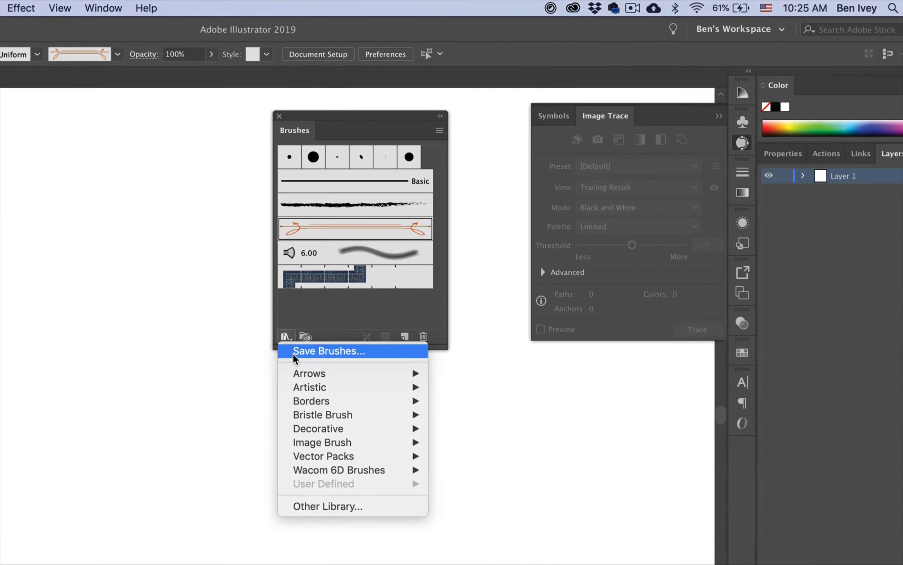
mouse_move(296, 374)
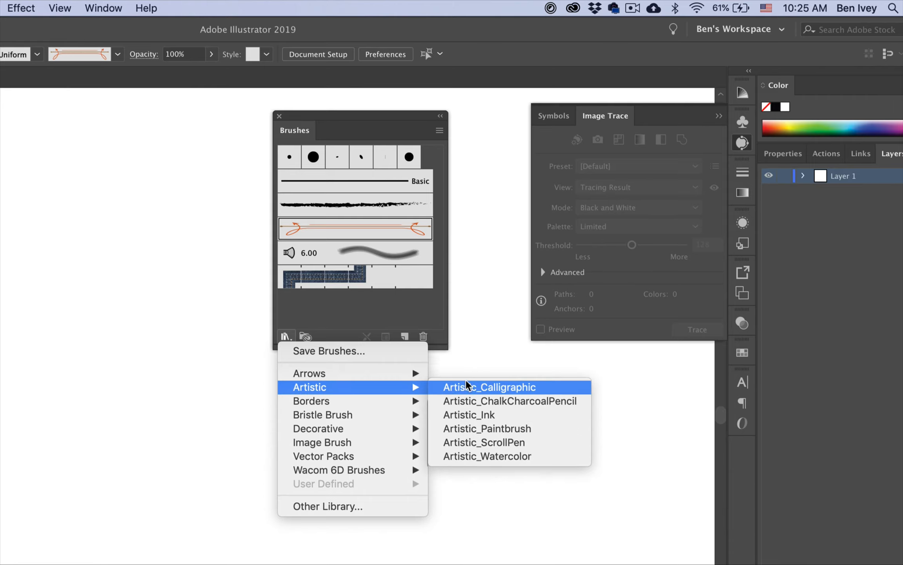
left_click(500, 391)
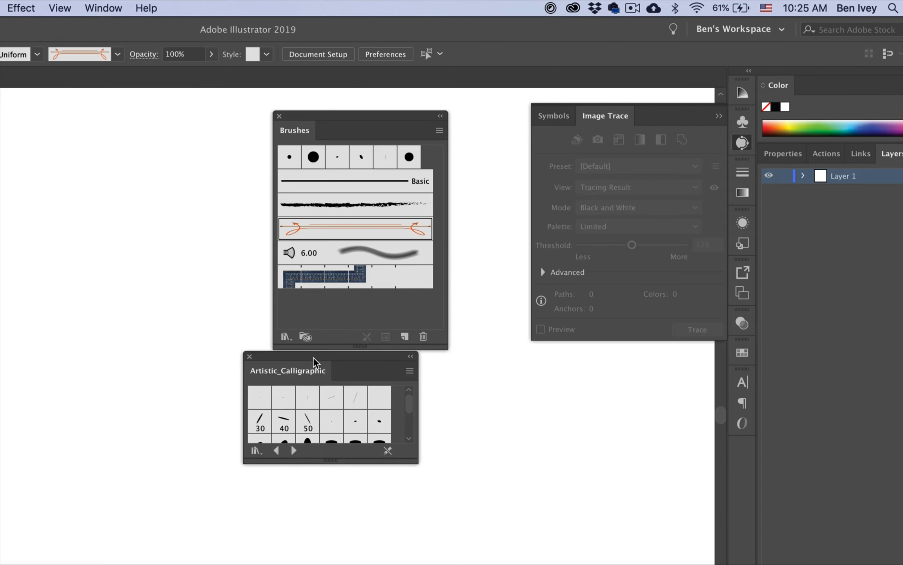
Step: Move the Artistic_Calligraphic library aside, pick its 40 pt. Flat brush, and paint a long stroke with two loops across the artboard
mouse_move(314, 363)
left_mouse_down()
mouse_move(353, 361)
mouse_move(439, 285)
left_mouse_up()
left_click(406, 350)
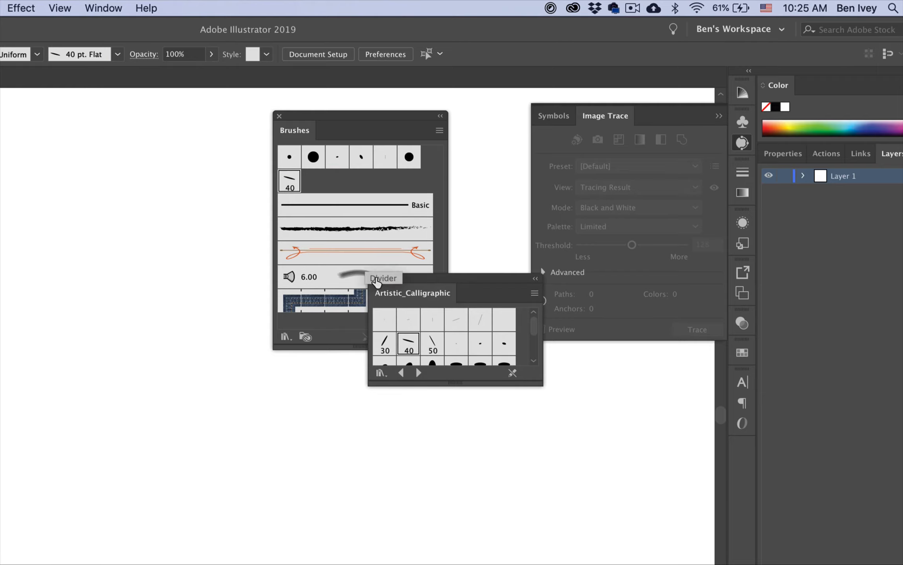
left_click_drag(392, 283, 389, 310)
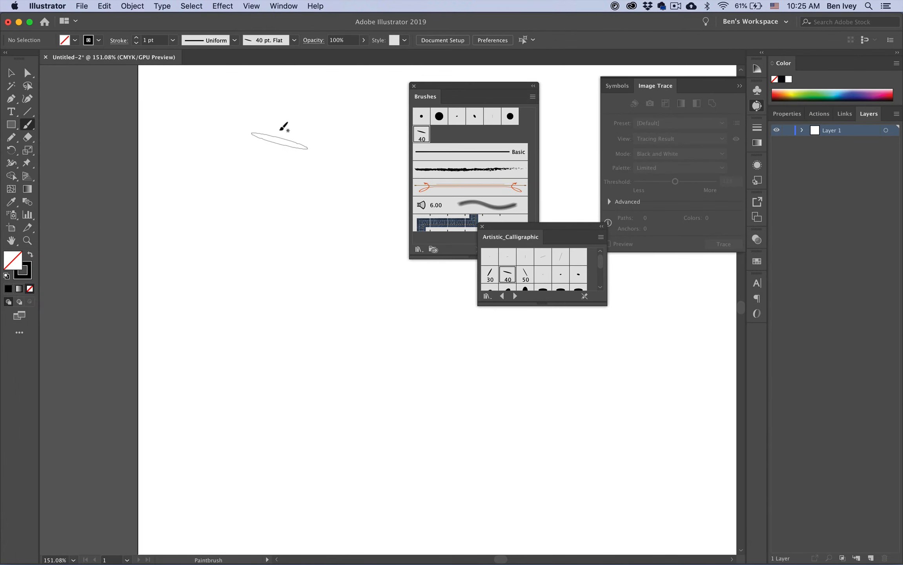
mouse_move(280, 140)
left_mouse_down()
mouse_move(298, 286)
mouse_move(275, 290)
mouse_move(444, 376)
mouse_move(600, 388)
mouse_move(675, 427)
left_mouse_up()
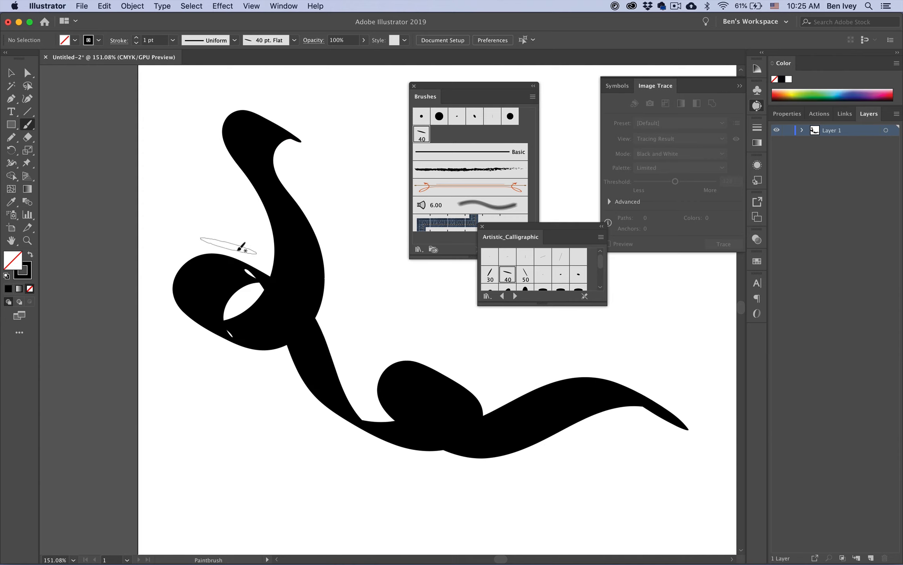
Step: Select the calligraphic stroke and reduce its stroke weight to 0.5 pt
left_click(11, 86)
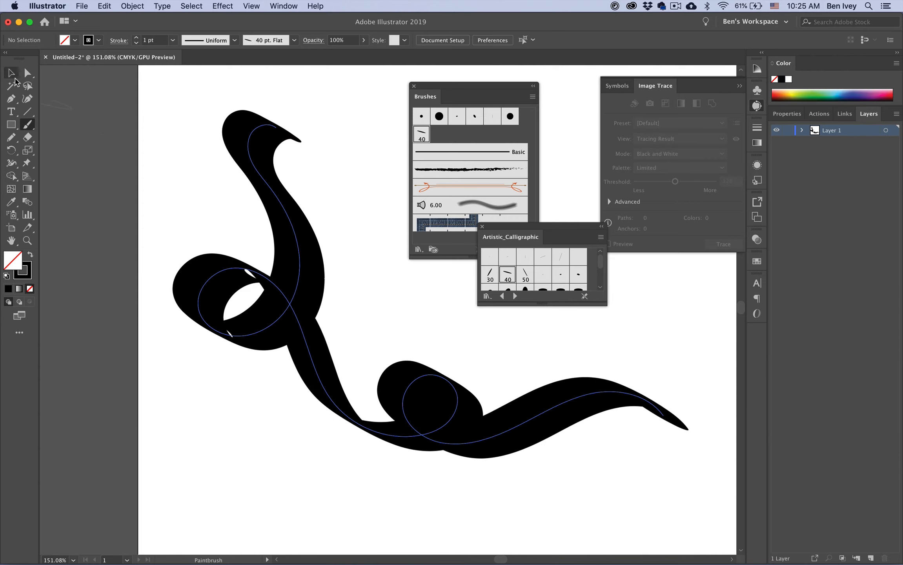
left_click(213, 207)
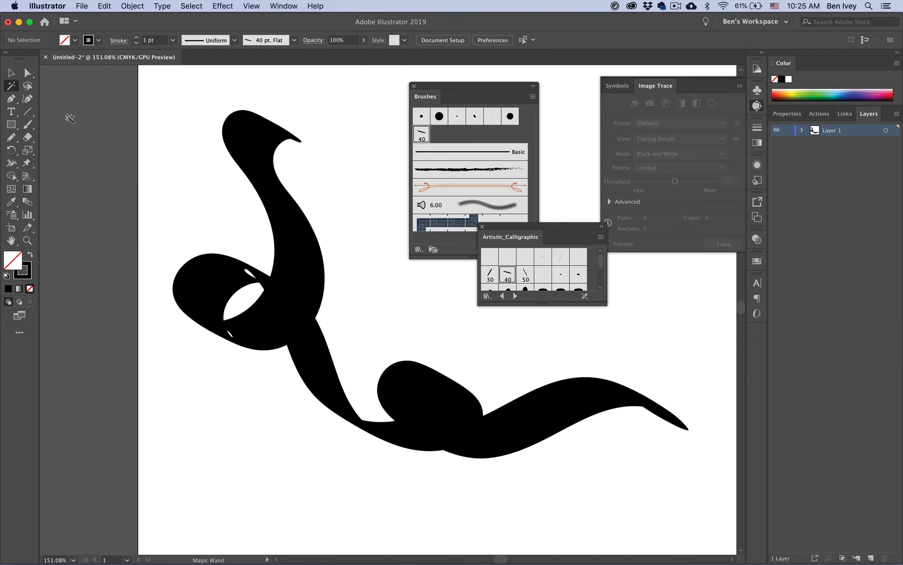
left_click(11, 74)
left_click(326, 288)
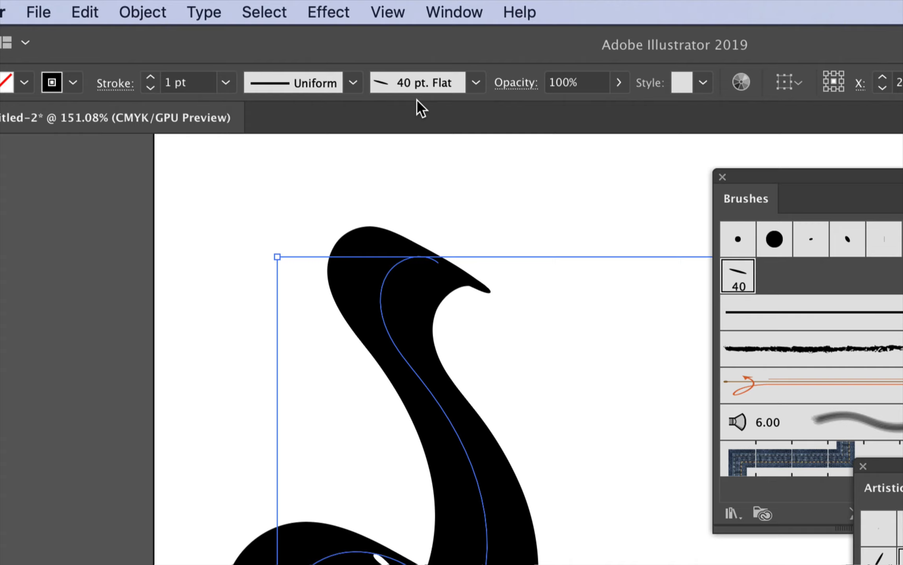
left_click(150, 87)
left_click(150, 87)
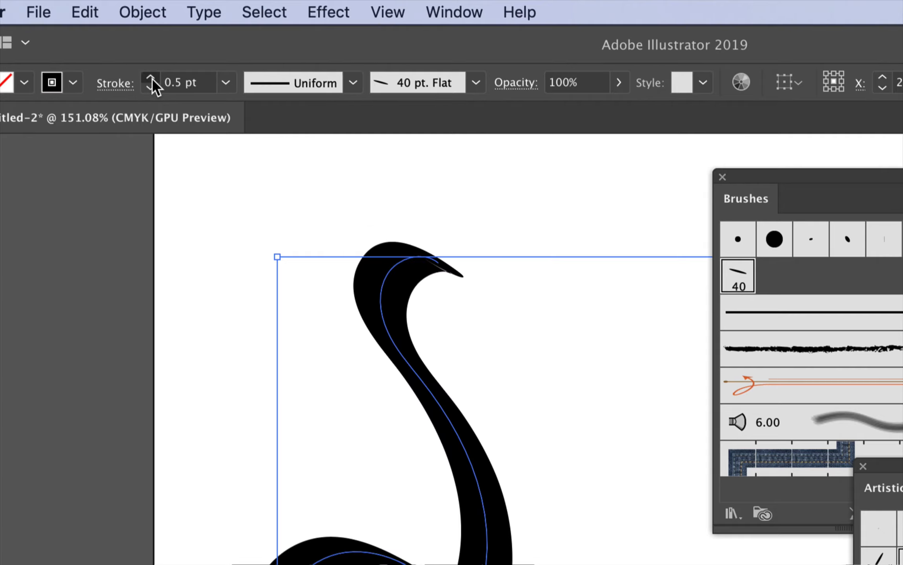
left_click(151, 78)
left_click(152, 79)
left_click(152, 87)
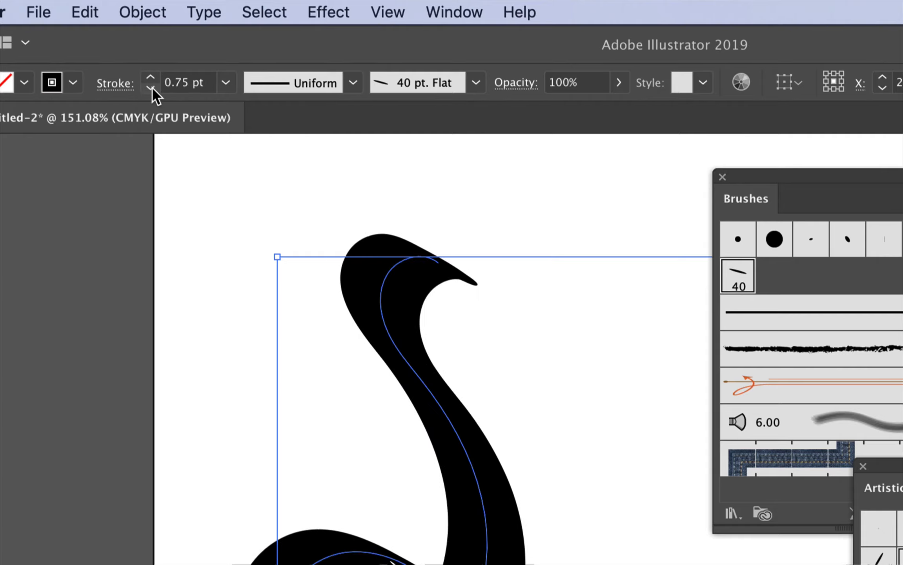
left_click(152, 87)
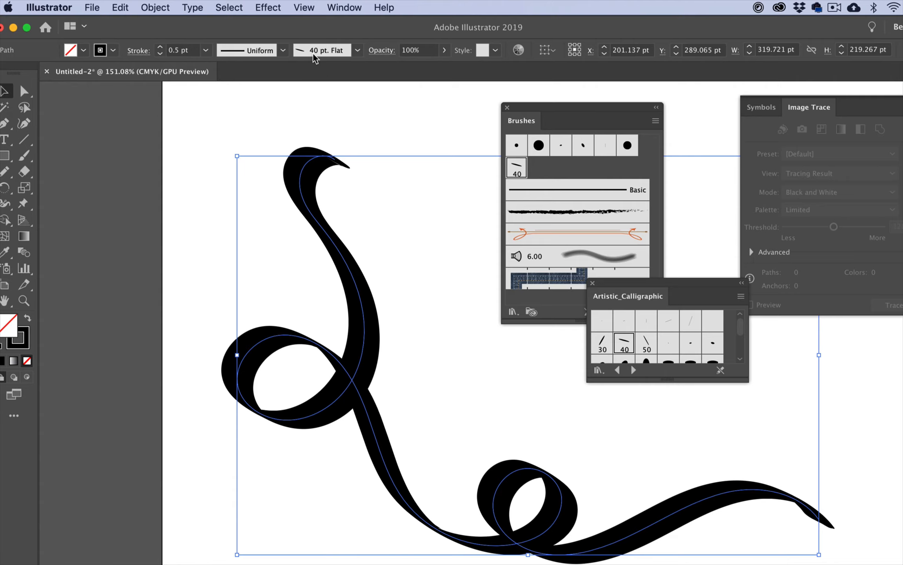
Step: Try a 2 pt weight on the selected stroke, and set it back to 1 pt
left_click(205, 50)
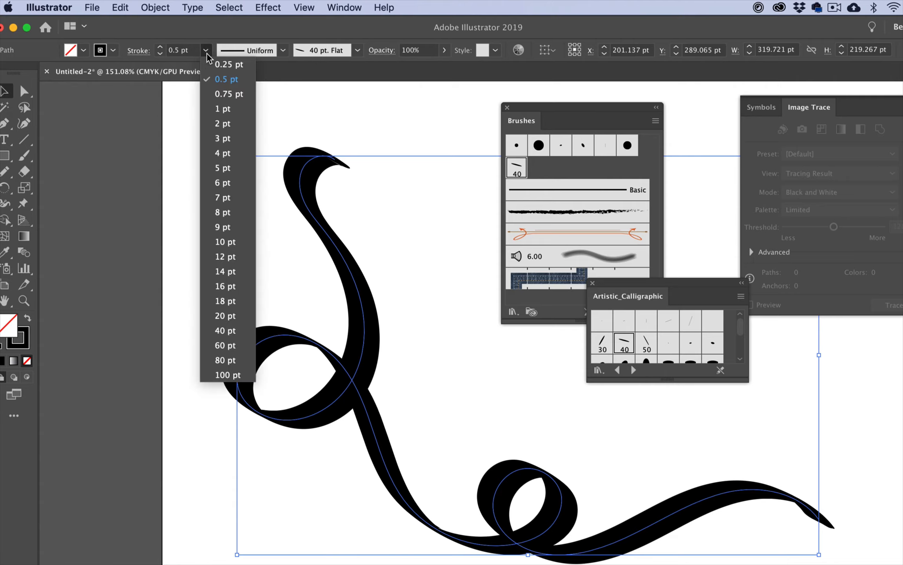
left_click(223, 123)
left_click(206, 51)
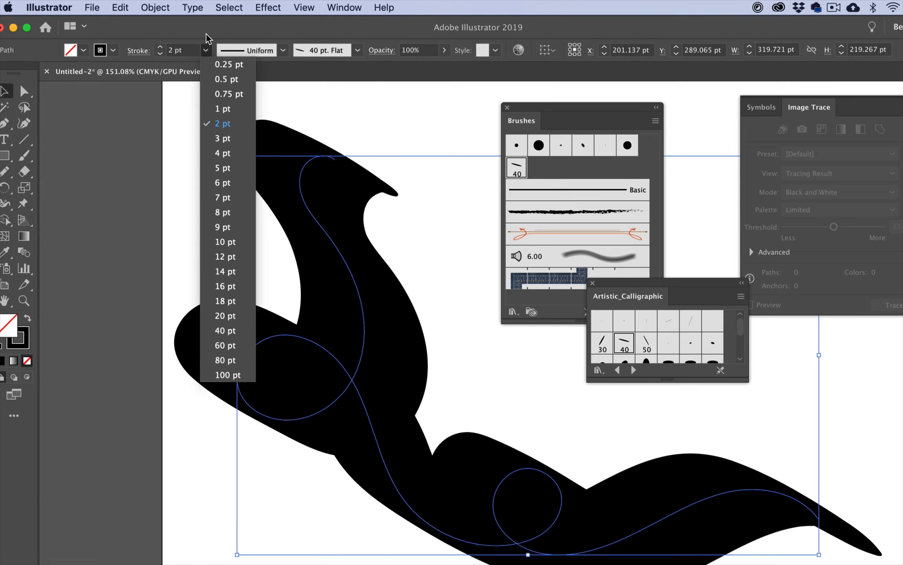
left_click(207, 49)
left_click(206, 51)
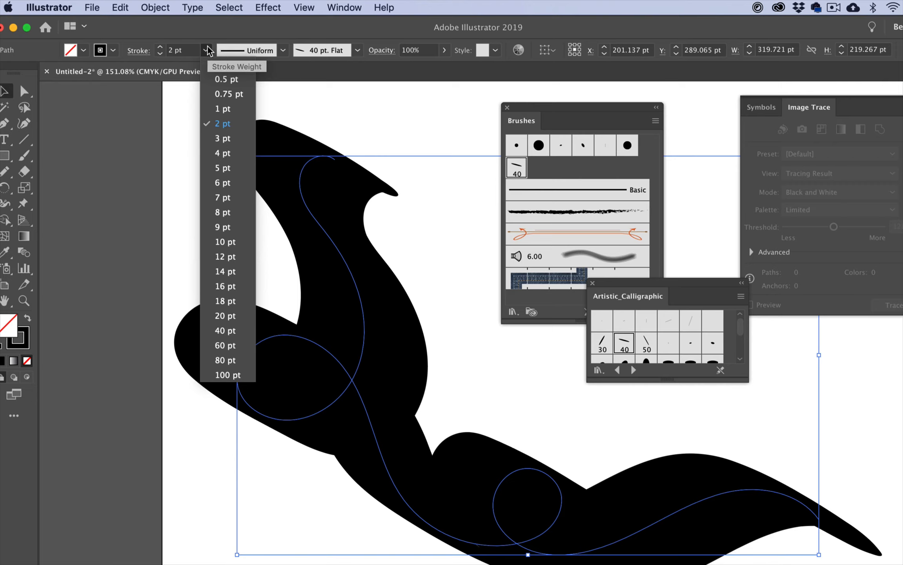
left_click(215, 115)
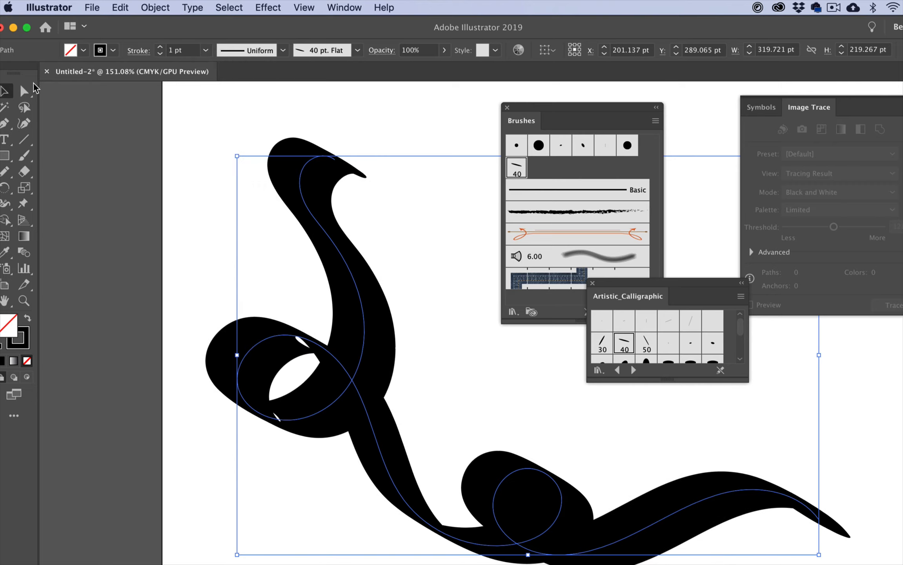
Step: Try the lens-shaped and tapering width profiles on the selected stroke, and return it to Uniform
left_click(283, 51)
left_click(258, 96)
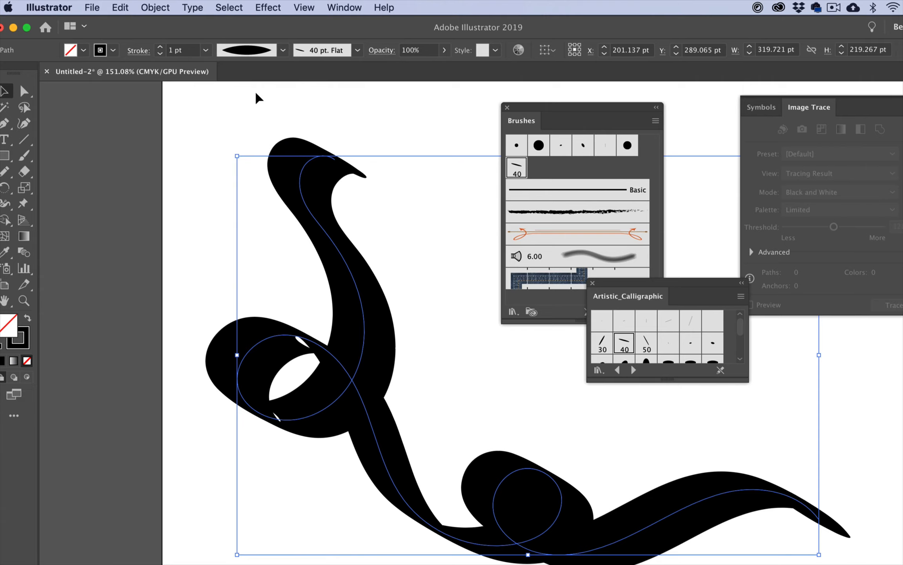
left_click(283, 51)
left_click(246, 156)
left_click(283, 51)
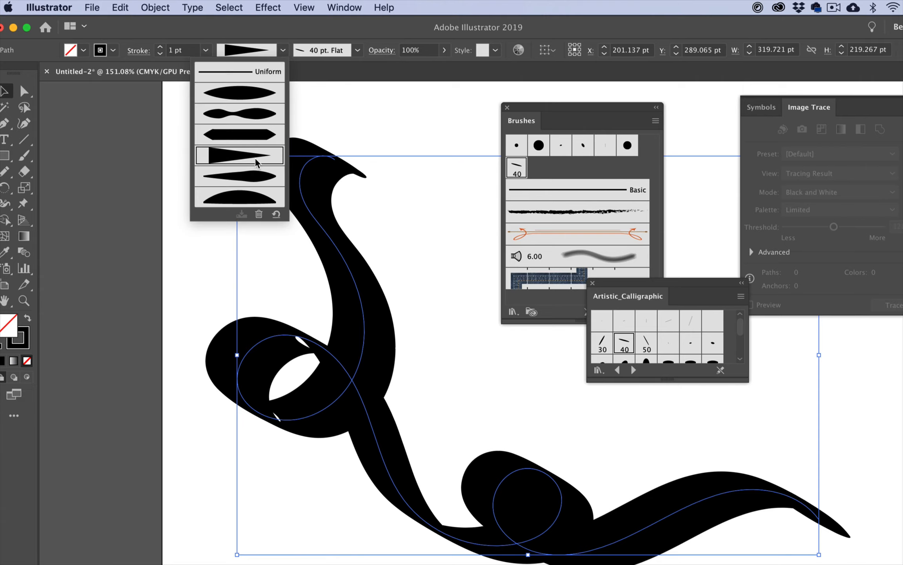
left_click(239, 71)
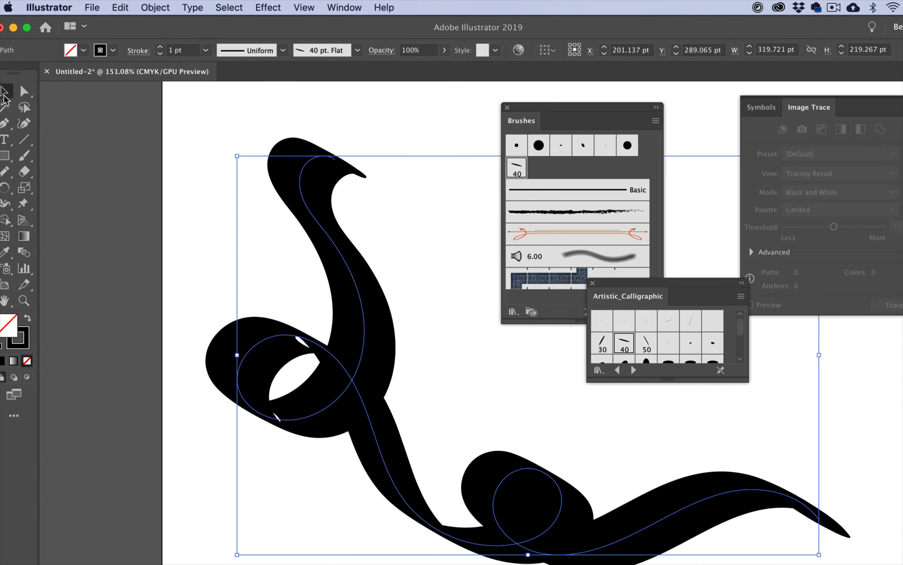
Step: Delete the calligraphic stroke from the artboard
key("Delete")
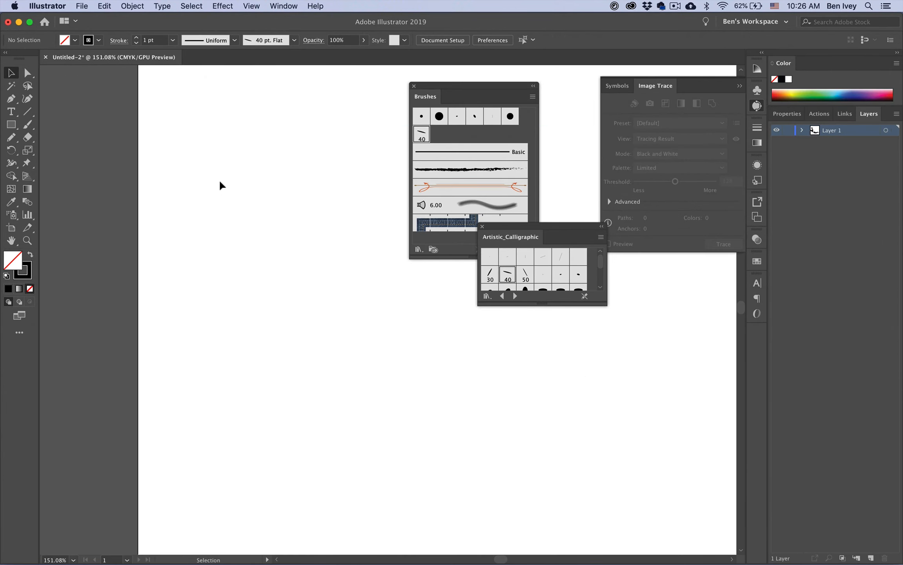
left_click(470, 158)
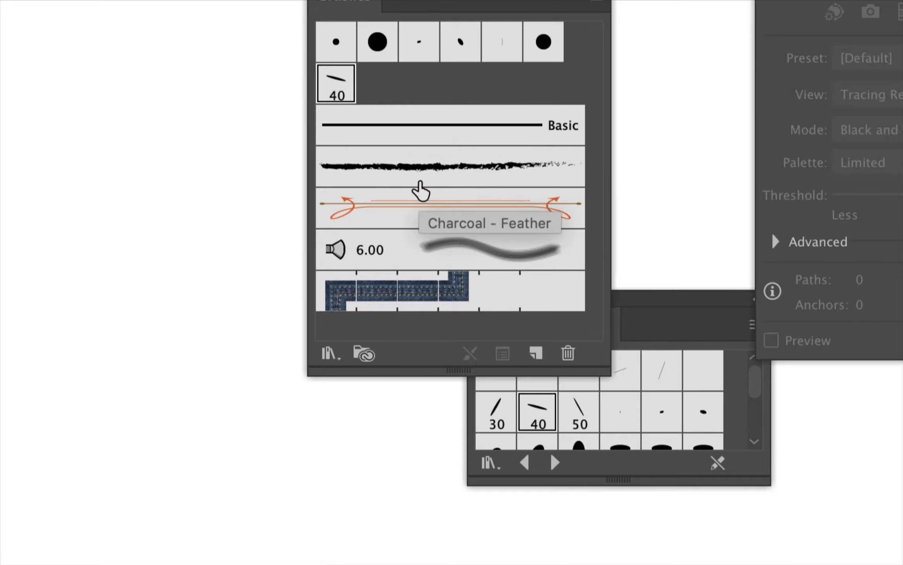
Step: Open the Artistic_ChalkCharcoalPencil brush library and choose its first, loosely scribbled brush
left_click(329, 352)
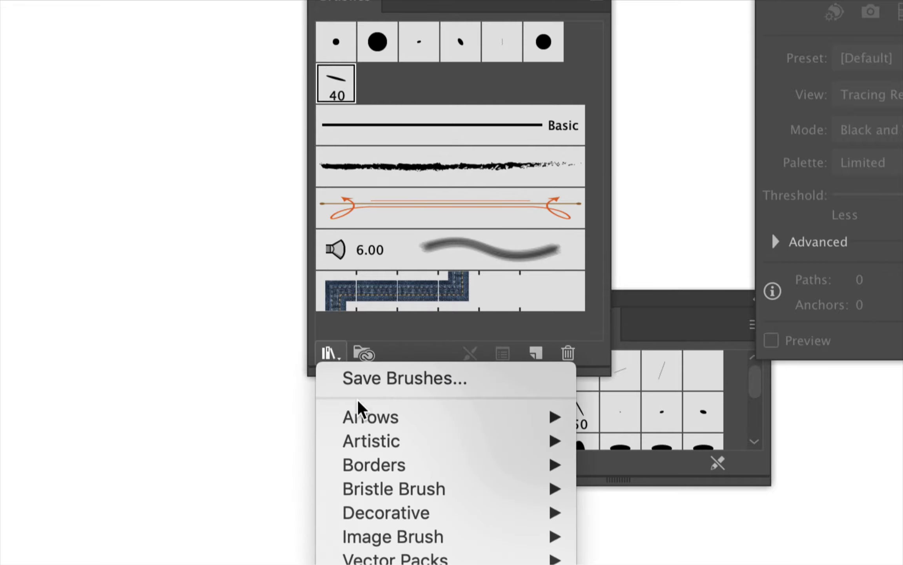
mouse_move(370, 452)
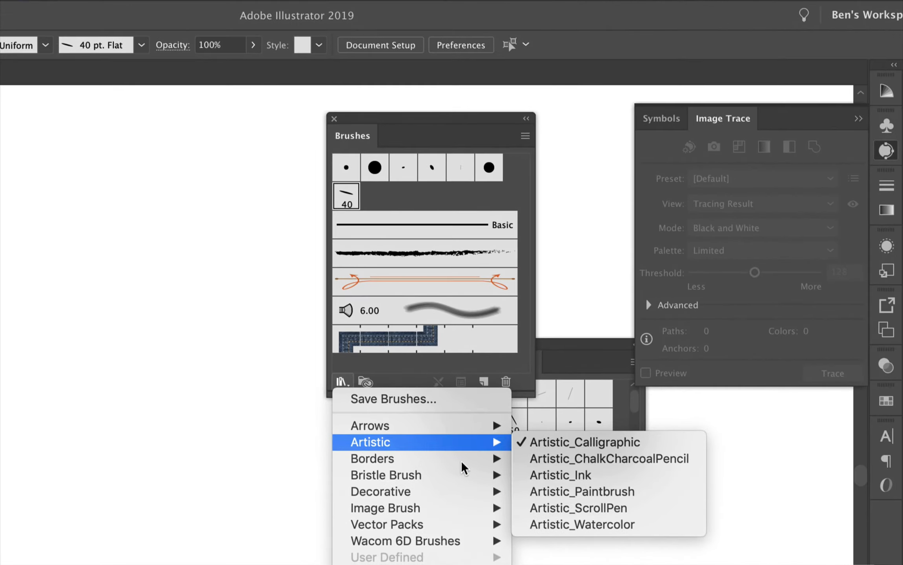
left_click(611, 465)
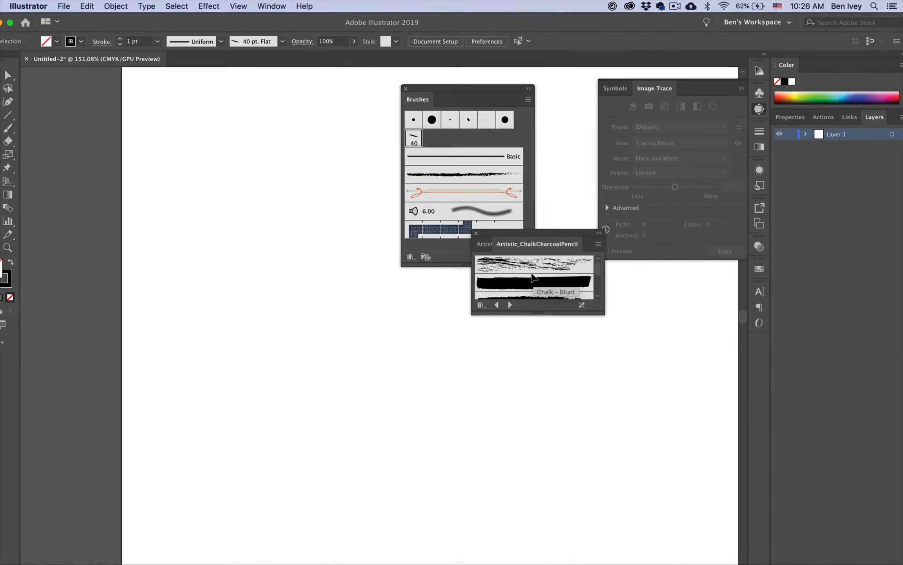
left_click(534, 402)
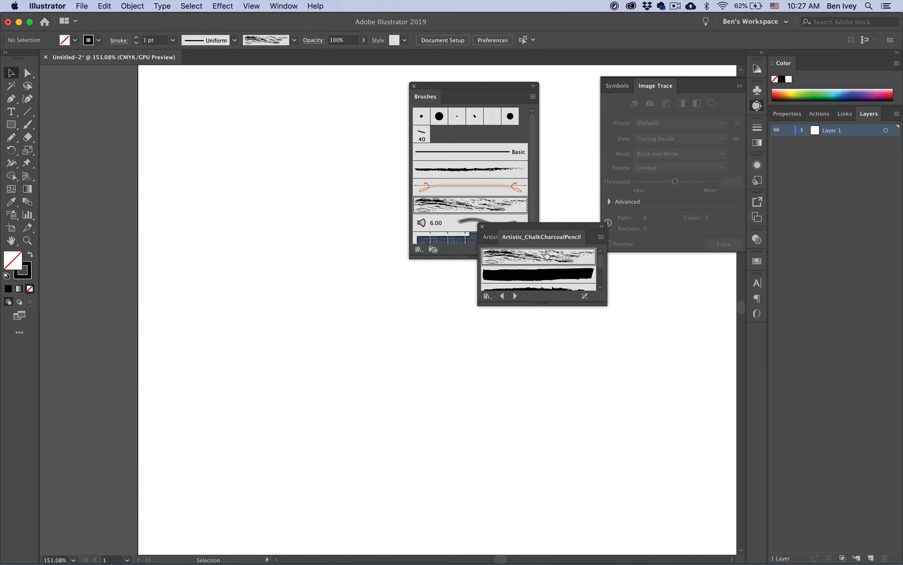
Step: Paint two wavy strokes and a shorter one between them with the Paintbrush tool and the scribbled brush
left_click(29, 125)
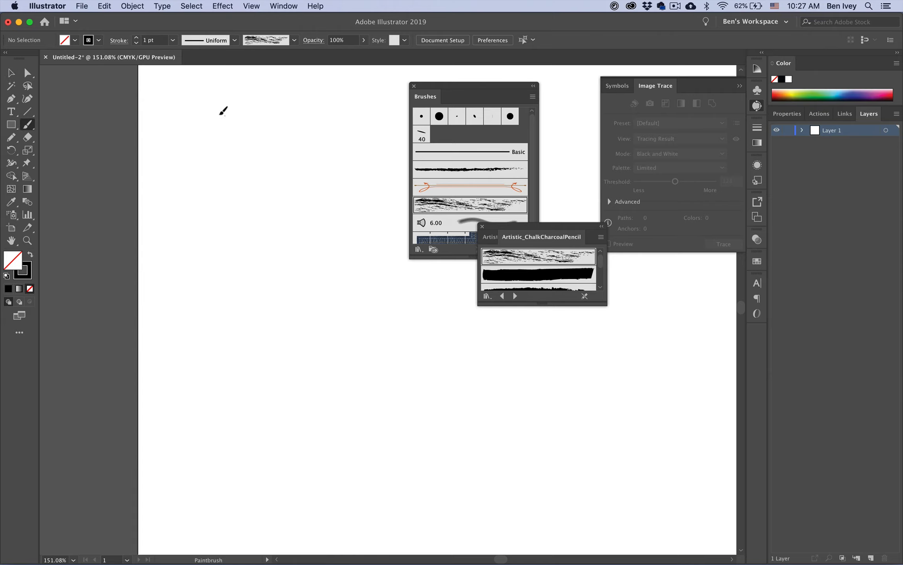
left_click_drag(220, 114, 247, 278)
left_click_drag(348, 185, 305, 467)
left_click_drag(232, 315, 271, 410)
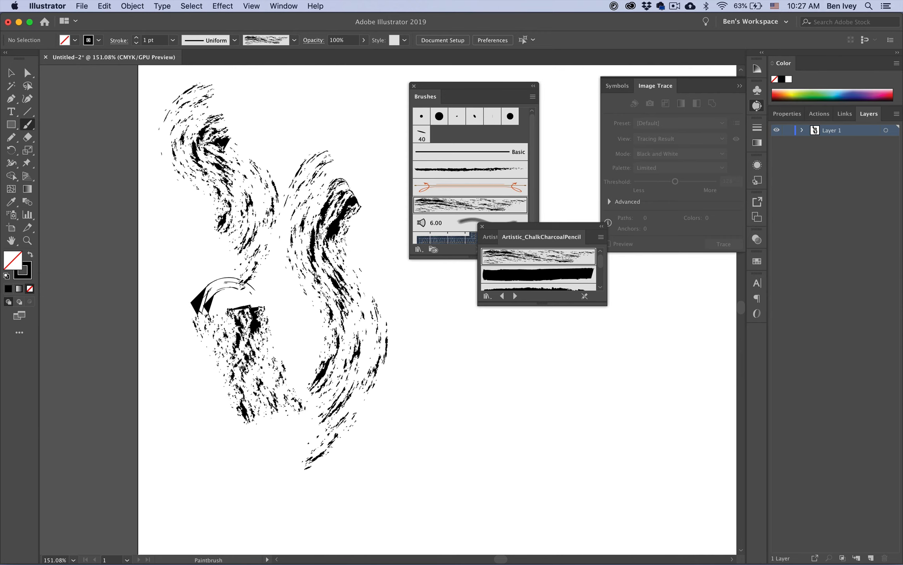
Step: Lengthen the brush library panel, and paint three short upright strokes with its fourth brush and one wavy stroke with its fifth
left_click_drag(598, 291, 582, 447)
left_click(525, 310)
mouse_move(416, 301)
left_mouse_down()
mouse_move(422, 442)
mouse_move(455, 488)
left_mouse_up()
left_click_drag(379, 408, 400, 510)
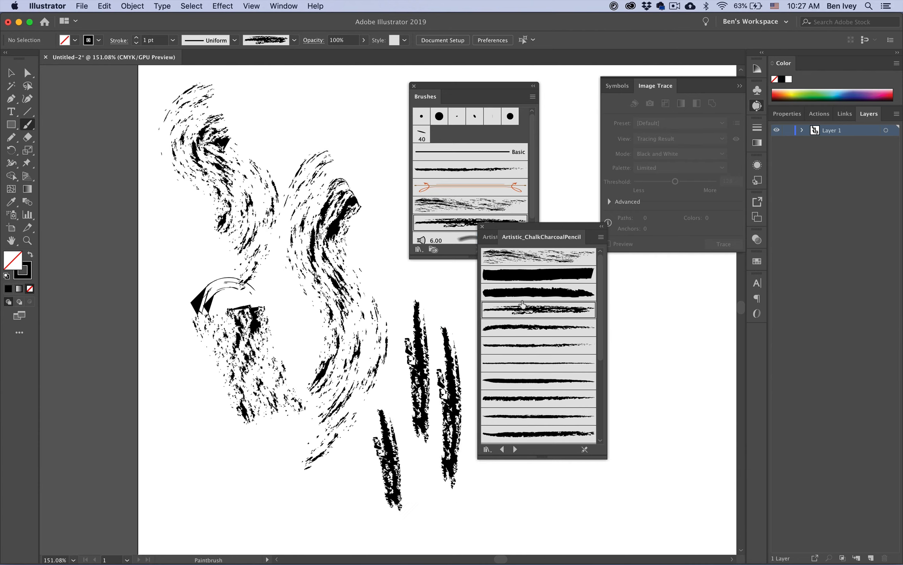
left_click(509, 334)
left_click_drag(633, 452, 631, 451)
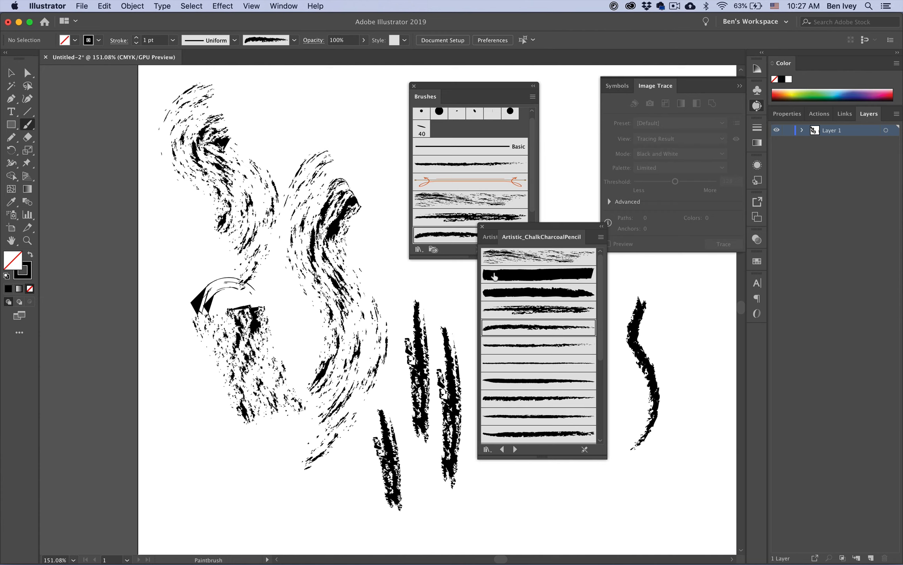
Step: Open the Artistic_Watercolor brush library and paint a short wavy stroke in the artboard's upper area with the current charcoal brush
left_click(487, 444)
mouse_move(526, 470)
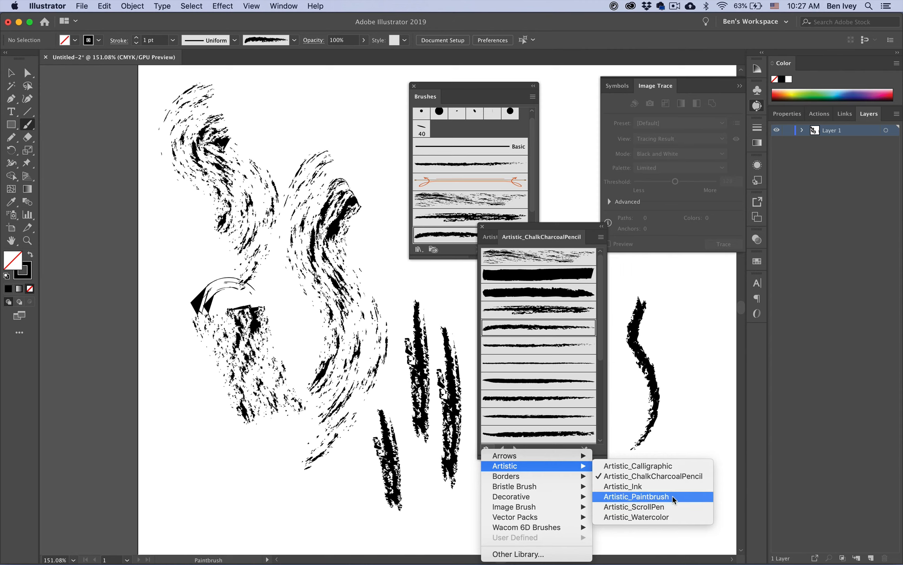
left_click(667, 517)
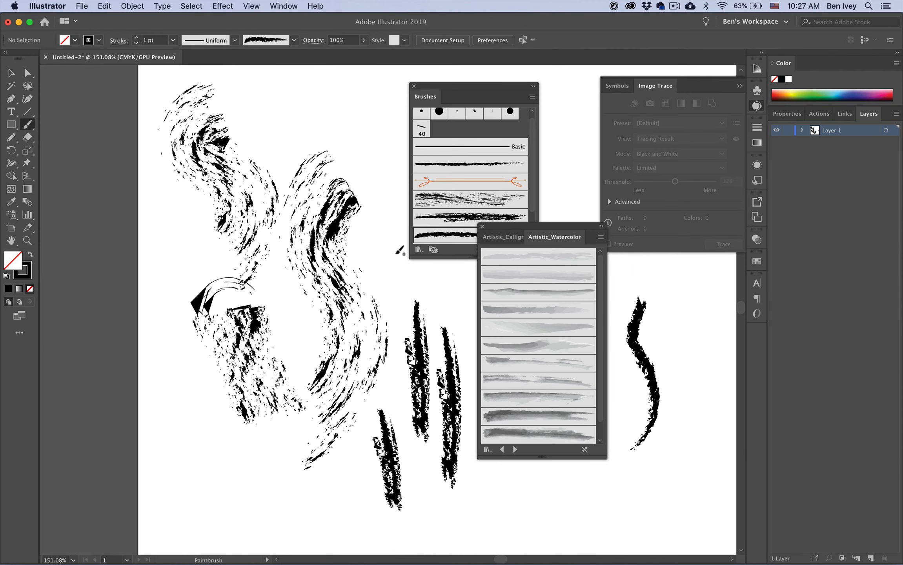
left_click_drag(367, 185, 368, 235)
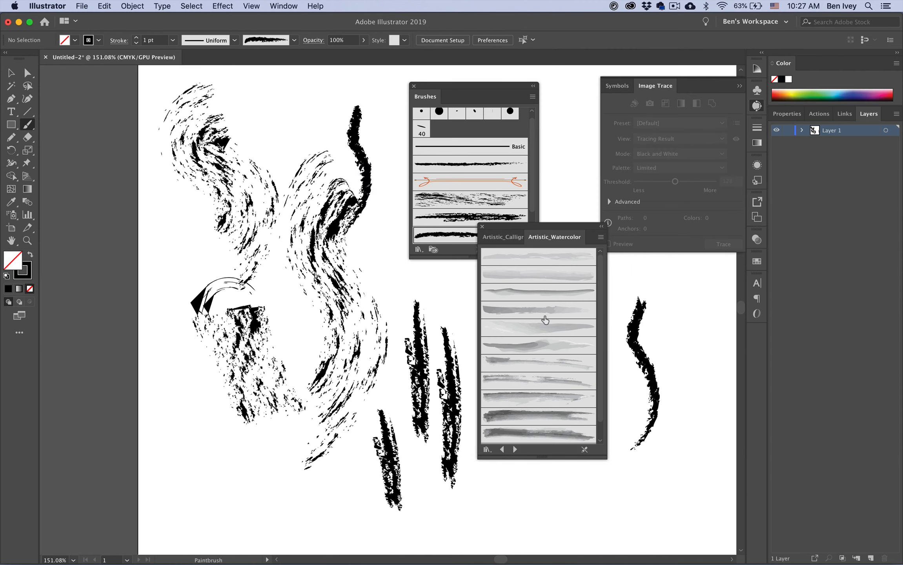
Step: Choose the third watercolor brush and set the stroke colour to a bright crimson red
left_click(537, 293)
double_click(25, 276)
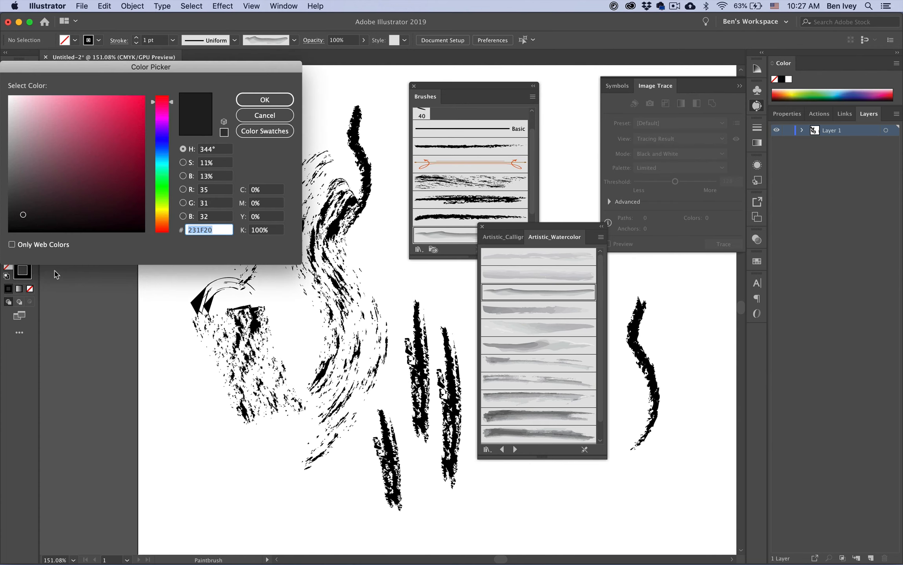
left_click(142, 125)
left_click(264, 98)
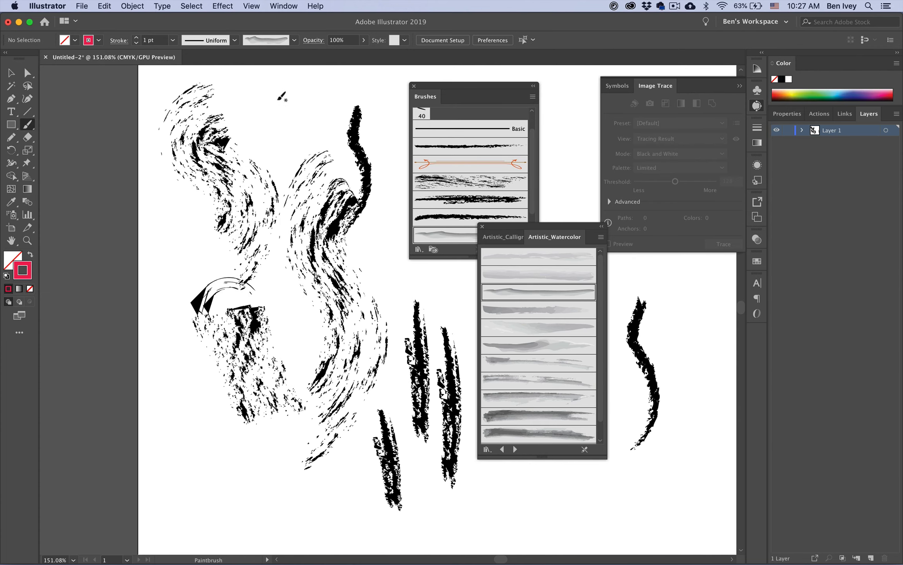
Step: Paint red watercolor strokes down the artboard over the charcoal marks, fanning several lower strokes so they meet at one base point
mouse_move(308, 67)
left_mouse_down()
mouse_move(280, 176)
mouse_move(288, 436)
left_mouse_up()
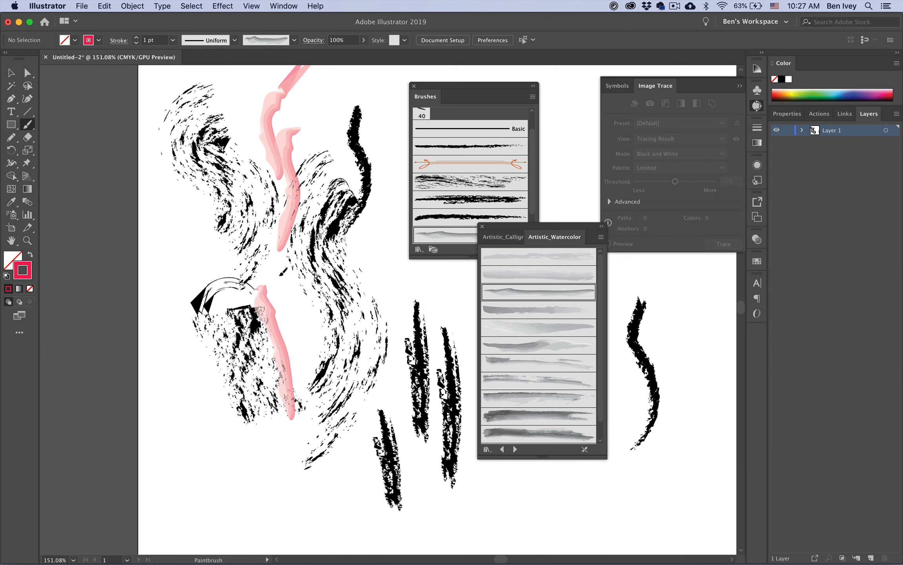
left_click_drag(282, 272, 292, 441)
left_click_drag(302, 316, 295, 463)
left_click_drag(340, 353, 290, 464)
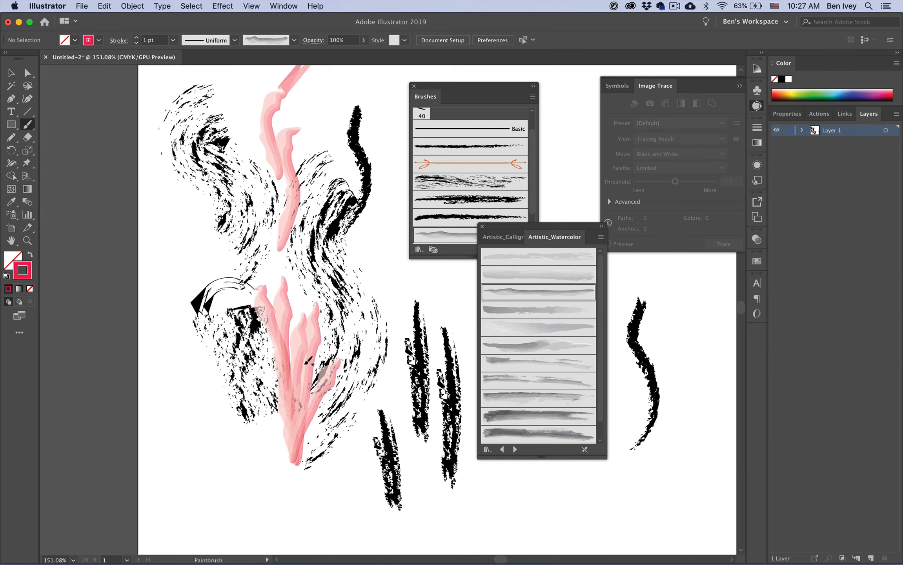
Step: Open the Decorative_Banners and Seals brush library and choose the Banner 3 brush
left_click(487, 449)
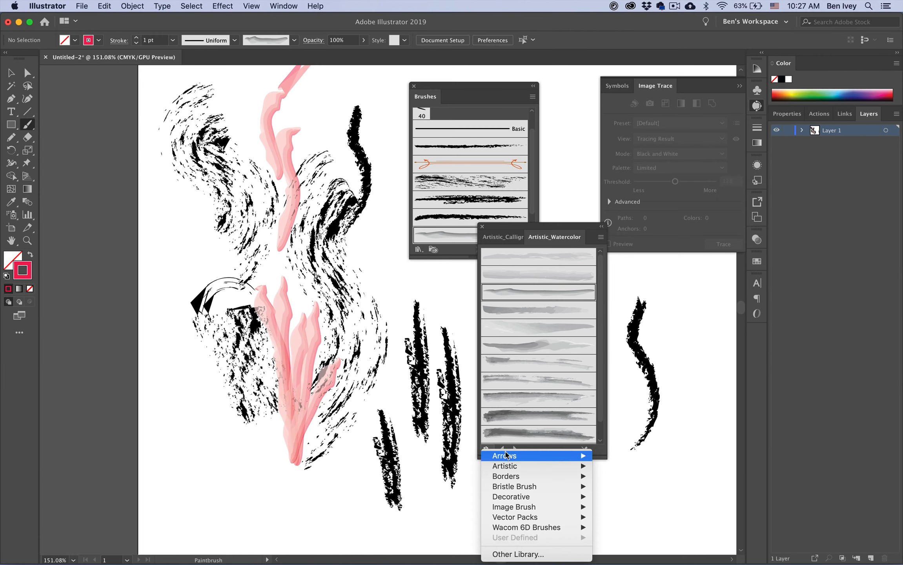
mouse_move(518, 497)
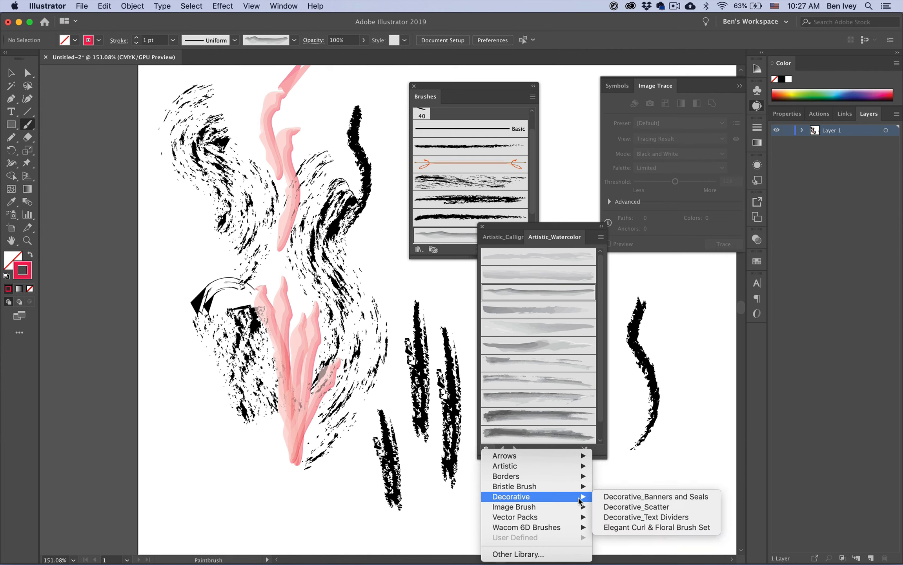
left_click(624, 497)
left_click(523, 297)
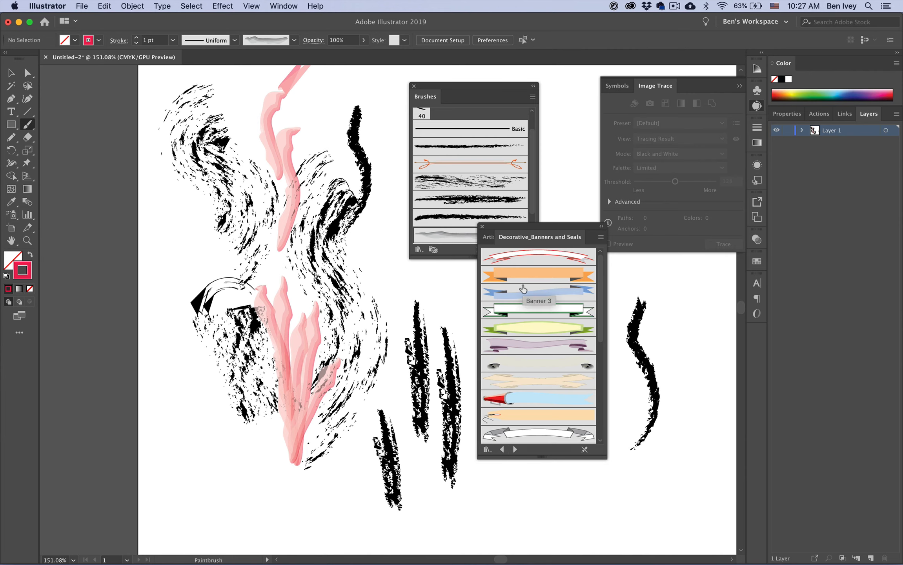
Step: Delete all the existing brush artwork and paint four curved banners one below another down the artboard
key("super+a")
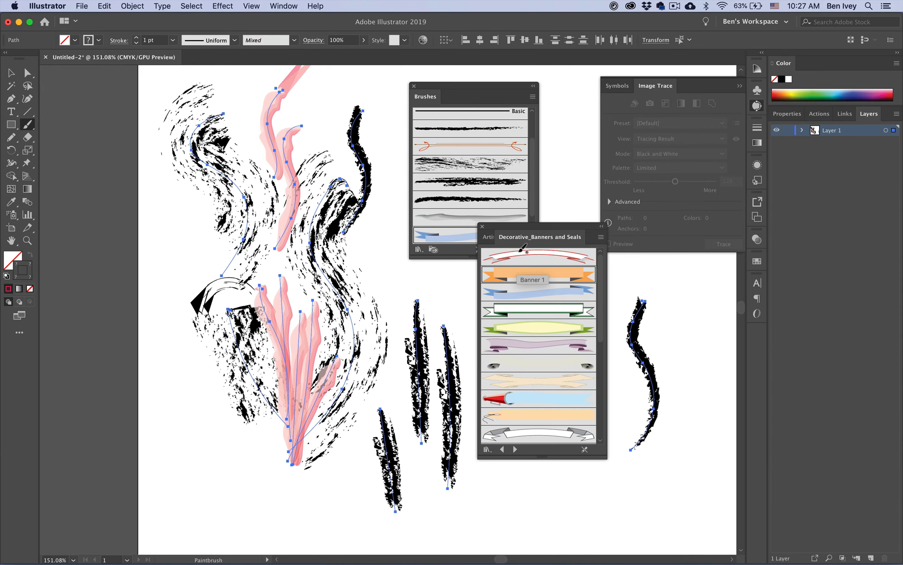
key("Delete")
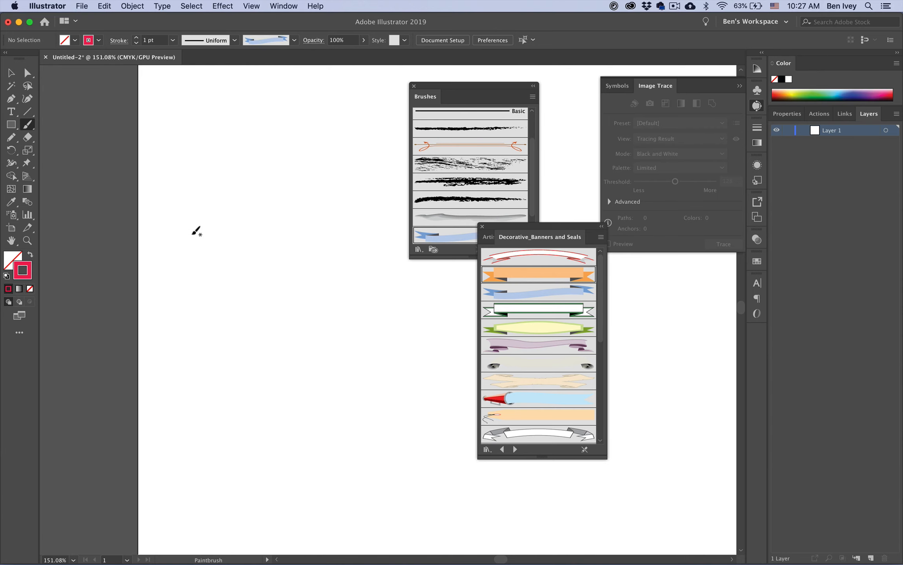
mouse_move(178, 236)
left_mouse_down()
mouse_move(238, 203)
mouse_move(363, 280)
left_mouse_up()
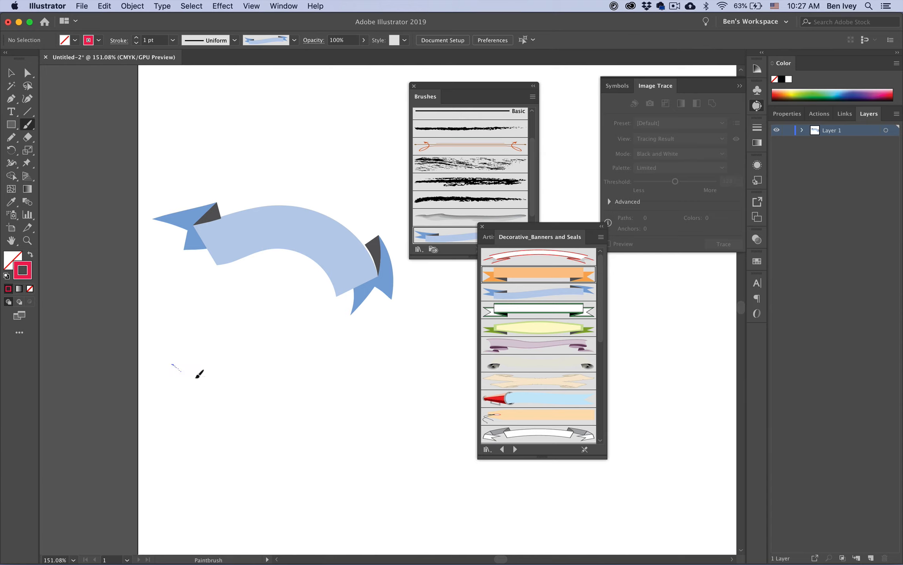
left_click_drag(196, 376, 384, 351)
mouse_move(190, 146)
left_mouse_down()
mouse_move(212, 105)
mouse_move(355, 85)
left_mouse_up()
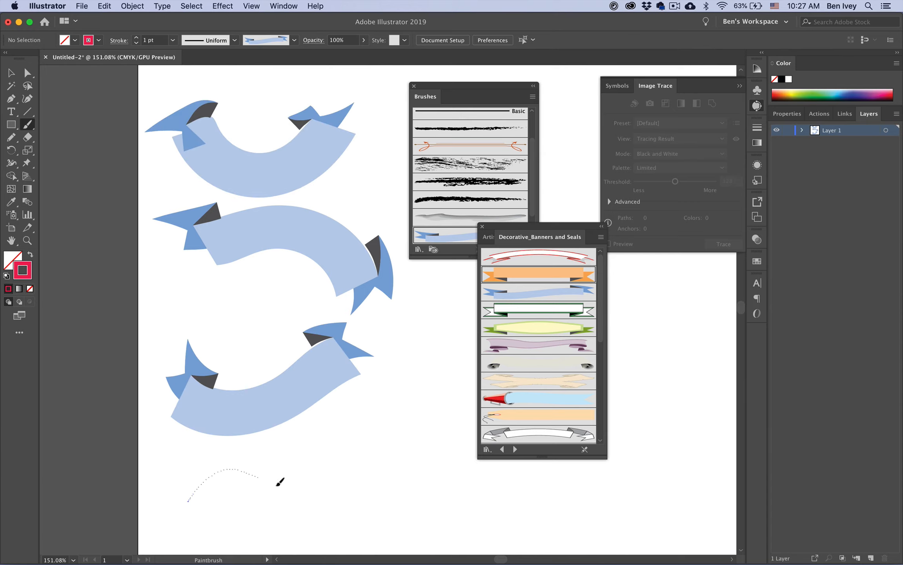
left_click_drag(533, 472, 564, 479)
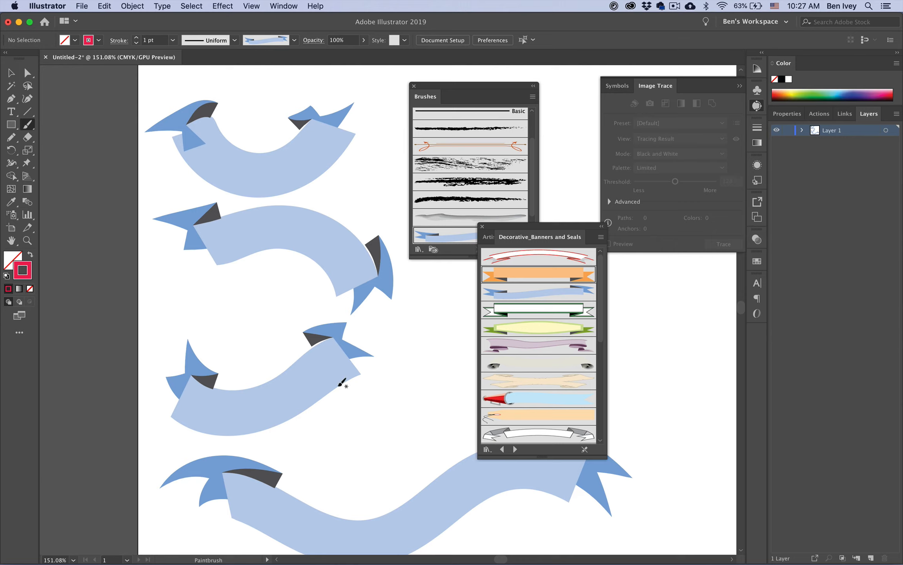
Step: Delete all the banners and choose the Bubbles brush from the Decorative_Scatter library
key("super+a")
key("BackSpace")
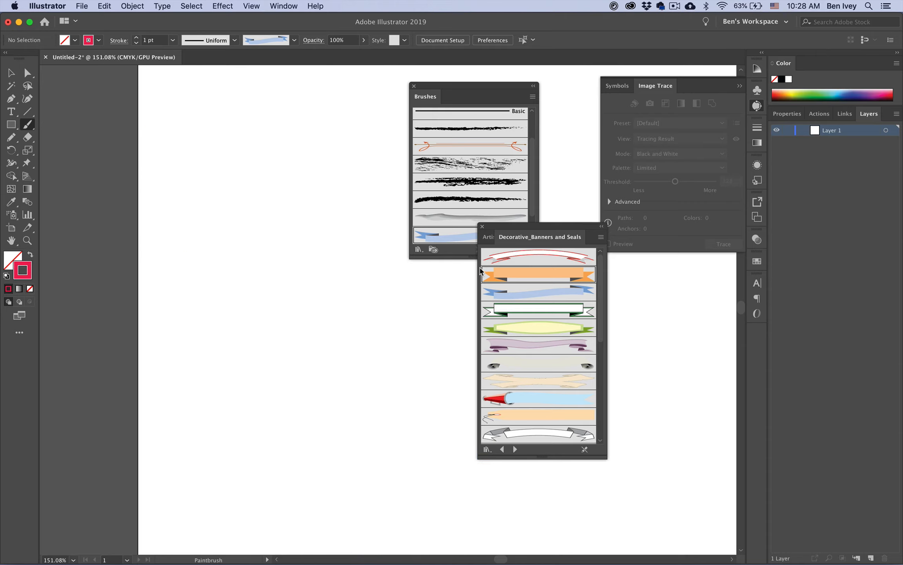
left_click(486, 447)
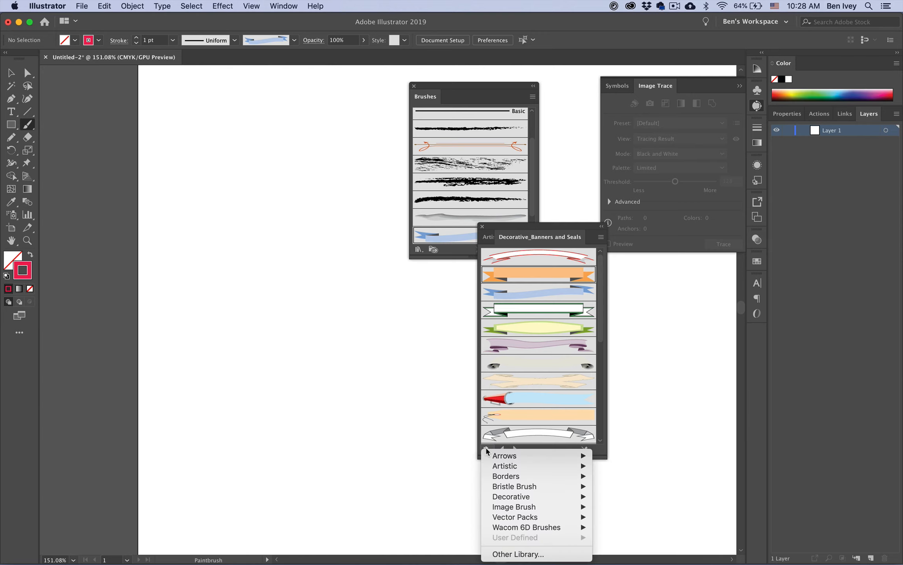
mouse_move(501, 471)
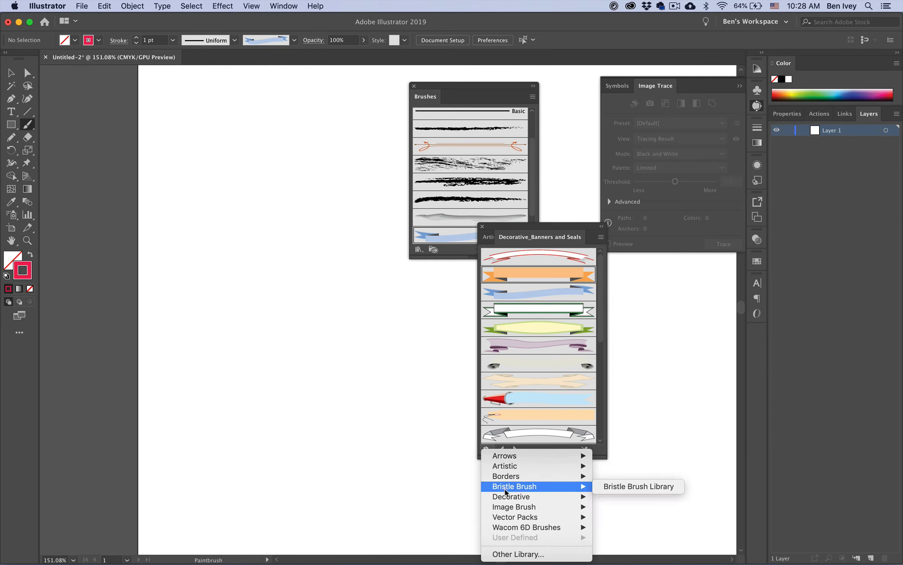
mouse_move(507, 501)
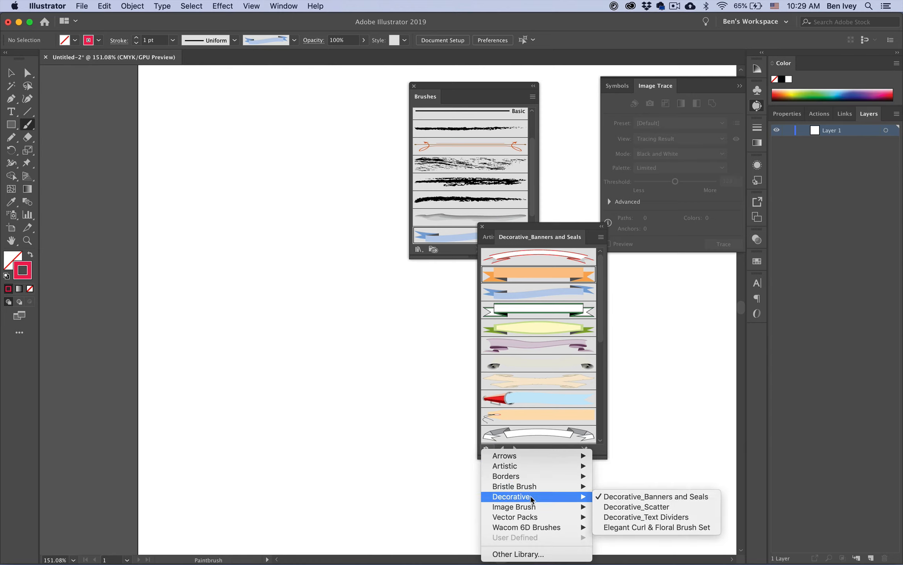
left_click(612, 506)
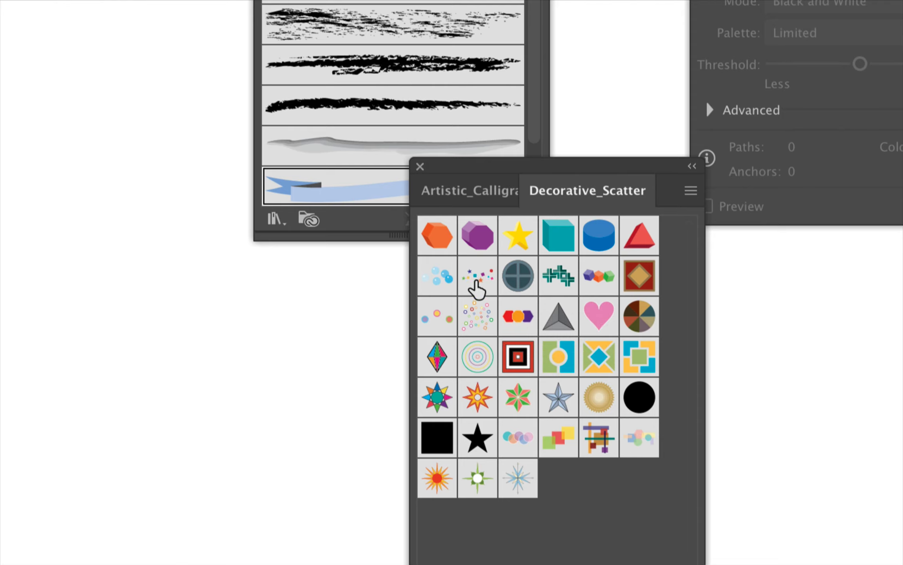
left_click(438, 281)
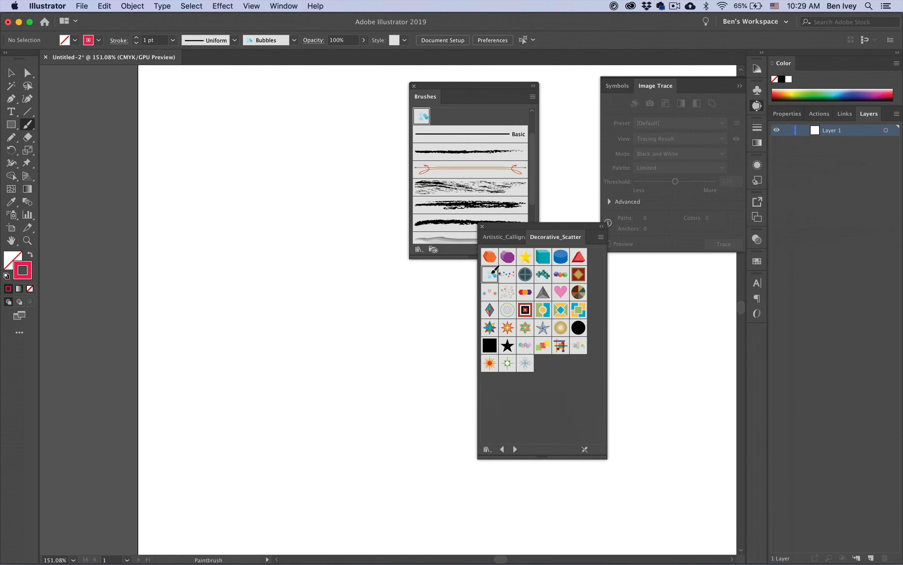
Step: Paint long winding Bubbles strokes across the artboard and out onto the pasteboard, overlapping them in the middle
left_click_drag(163, 192, 318, 217)
left_click_drag(339, 280, 405, 479)
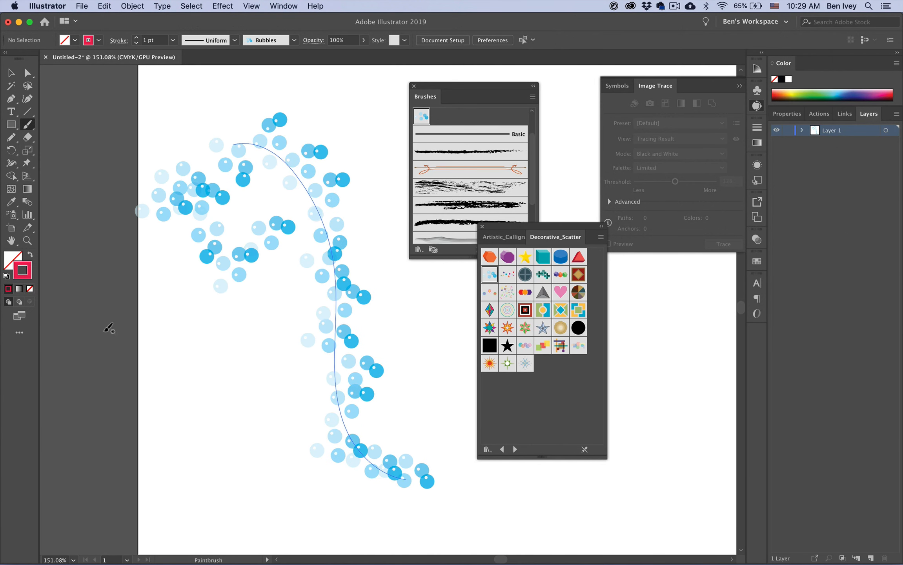
left_click_drag(143, 287, 208, 462)
left_click_drag(102, 384, 140, 343)
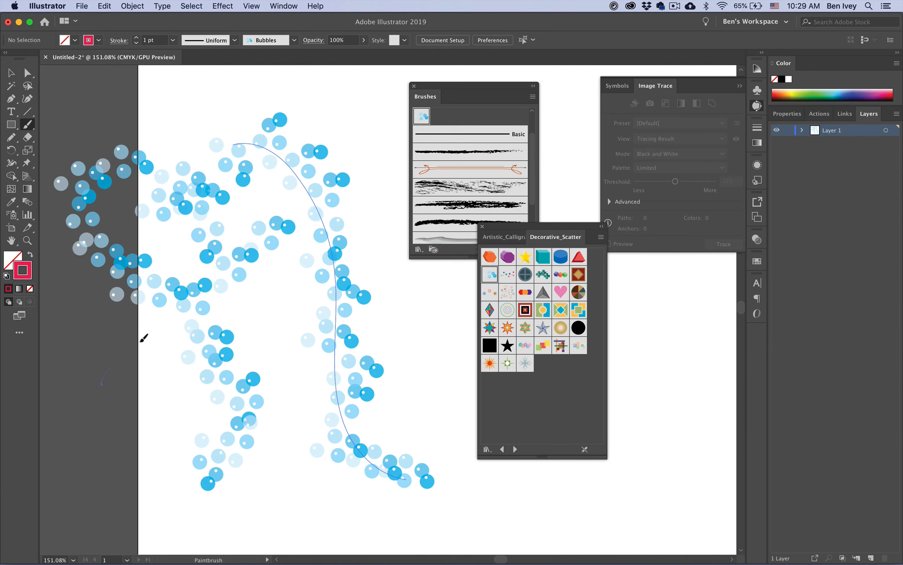
left_click_drag(388, 444, 423, 436)
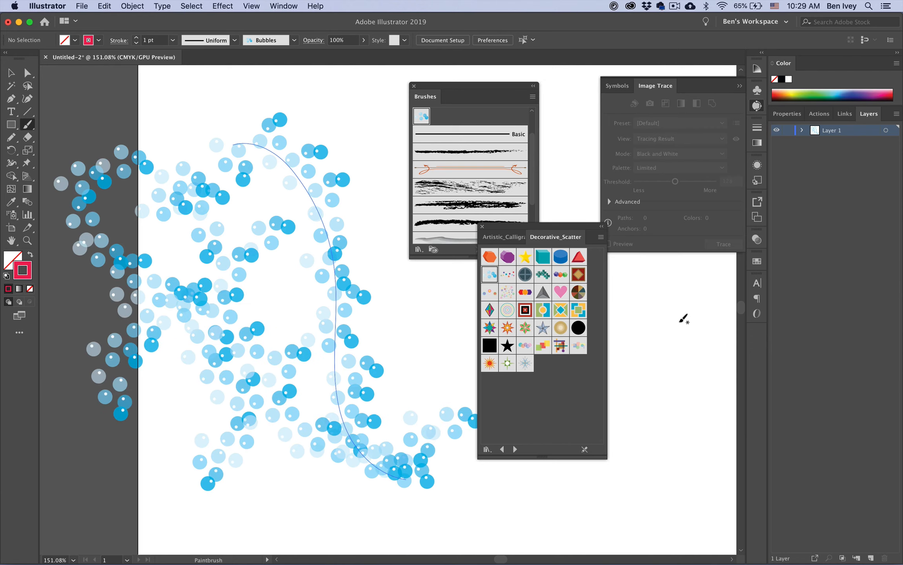
left_click_drag(310, 290, 247, 271)
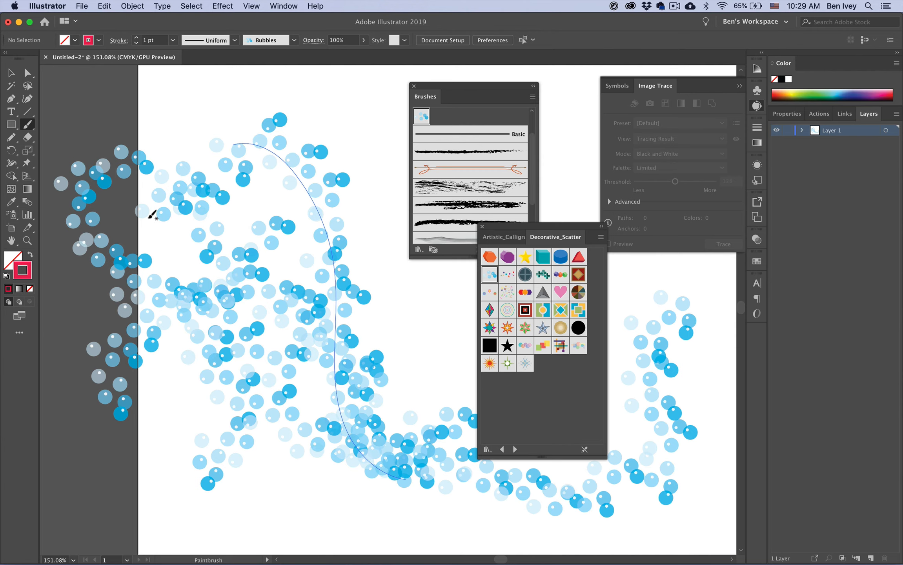
Step: Switch to the Selection tool, move several bubble strokes to new places, and deselect them
key("v")
left_click(215, 168)
mouse_move(344, 129)
left_mouse_down()
mouse_move(187, 380)
mouse_move(256, 262)
left_mouse_up()
left_click_drag(307, 191, 253, 188)
left_click(282, 183)
left_click_drag(280, 141, 280, 289)
left_click_drag(286, 340, 230, 256)
left_click(266, 284)
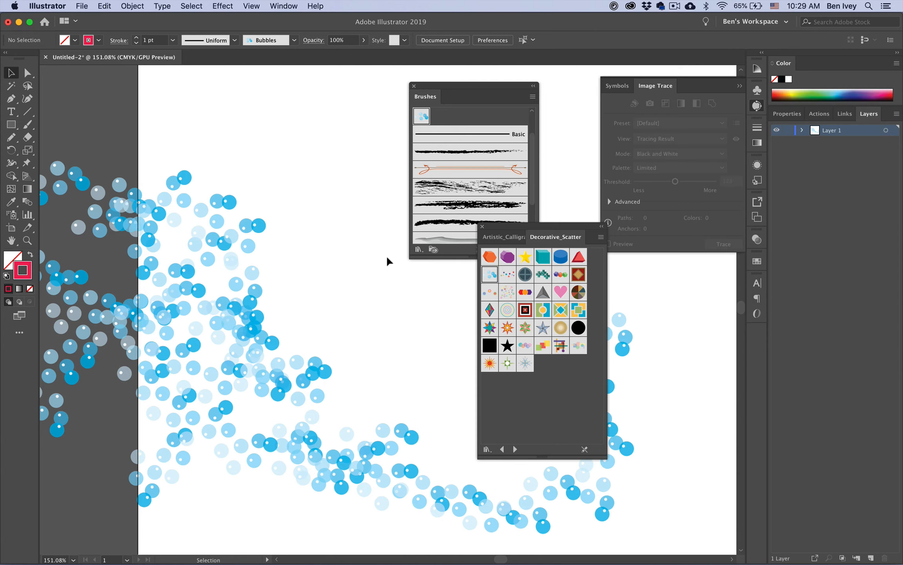
Step: Delete all the bubble artwork and choose the 6.00 fan brush from the Bristle Brush Library
key("super+a")
key("Delete")
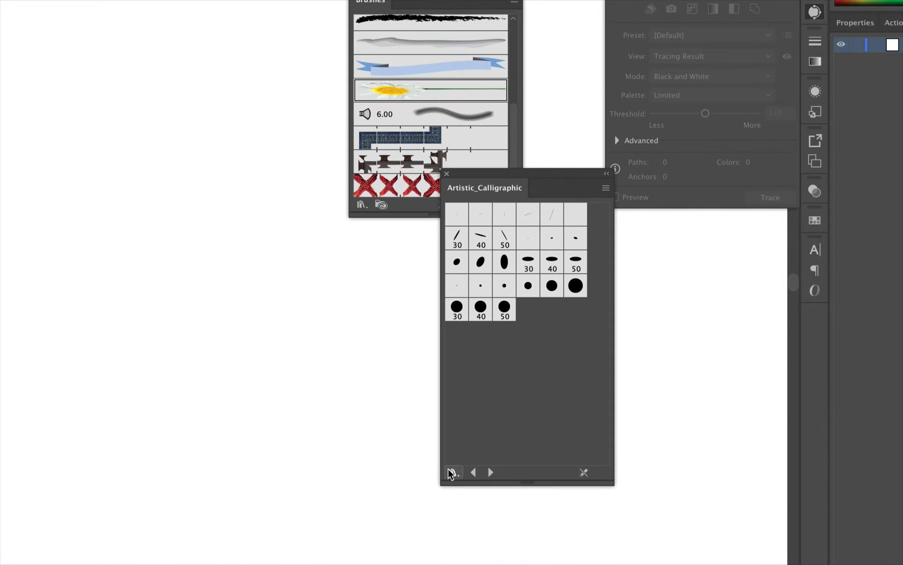
left_click(486, 449)
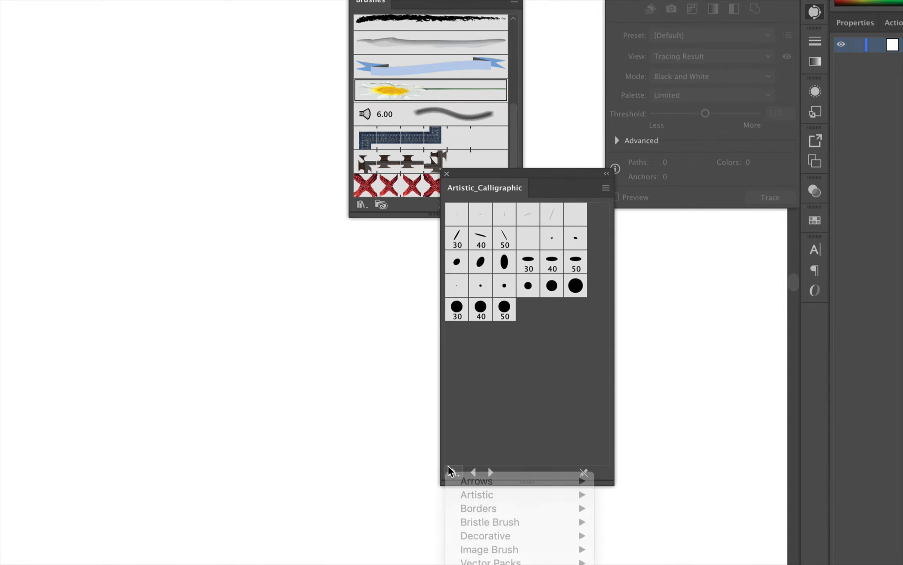
left_click(453, 468)
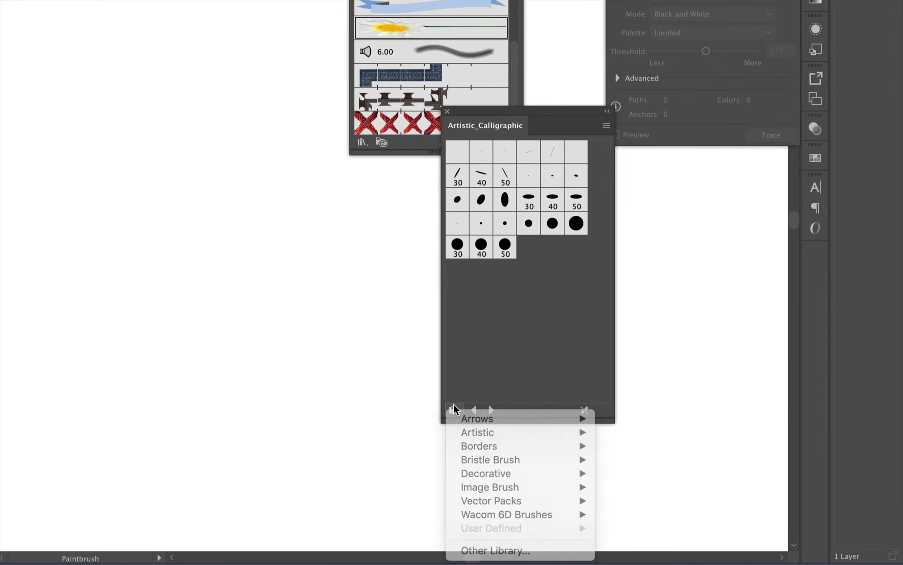
left_click(454, 410)
mouse_move(471, 460)
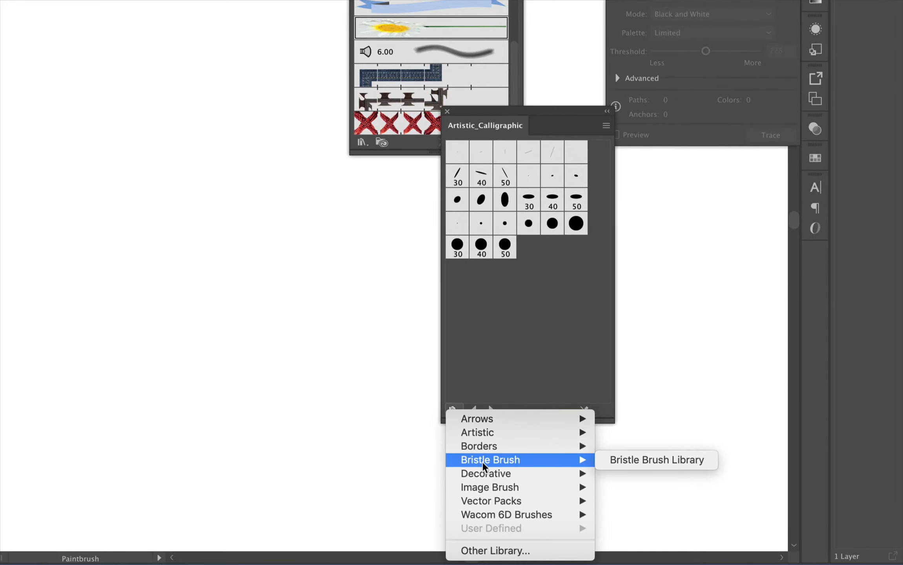
left_click(637, 461)
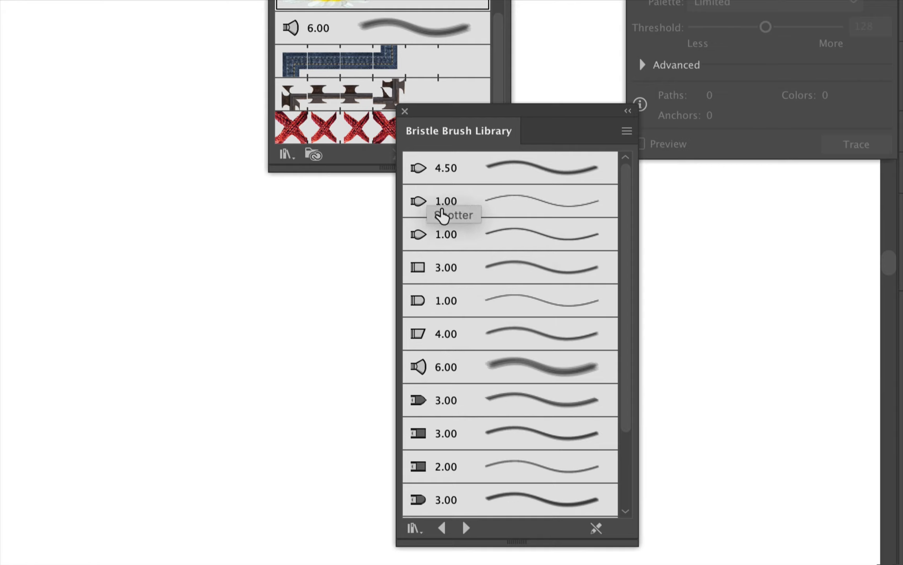
scroll(443, 303, "down", 3)
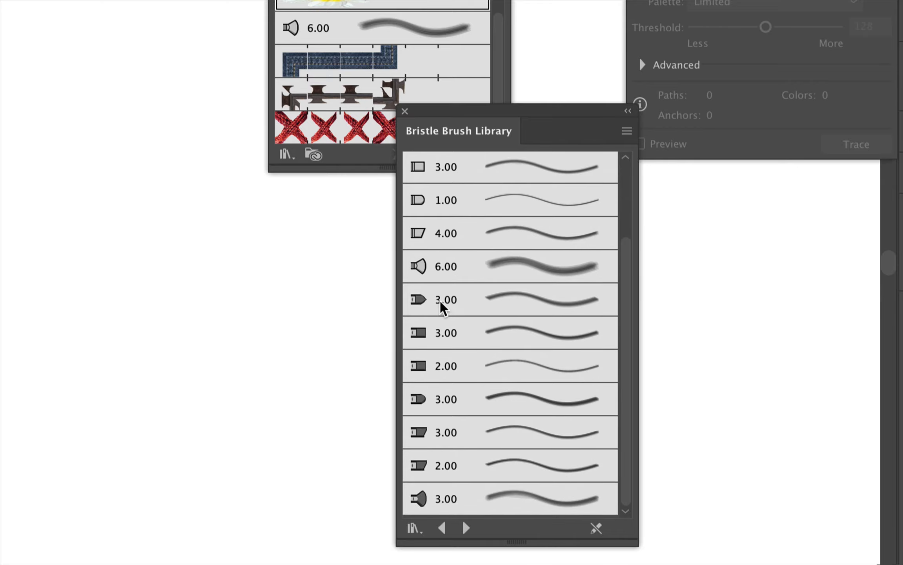
left_click(420, 278)
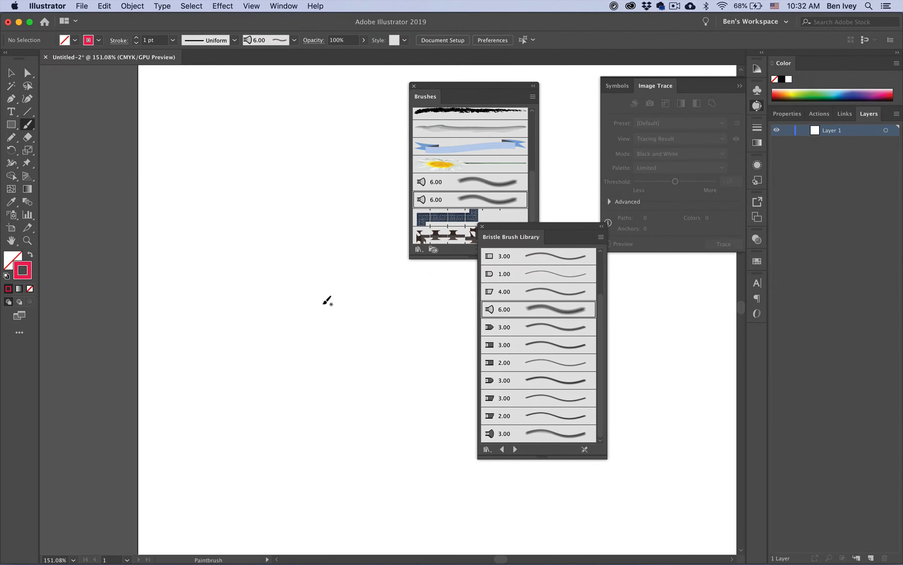
Step: Paint long wavy crimson strokes down the artboard and layer many short overlapping ones in the middle to build up dense colour
left_click_drag(229, 134, 215, 253)
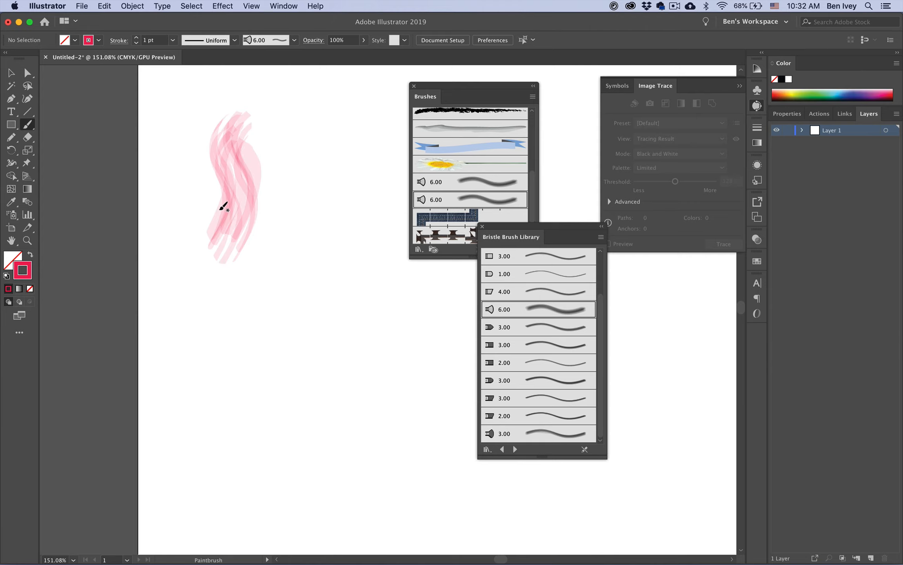
left_click_drag(280, 151, 251, 267)
mouse_move(327, 164)
left_mouse_down()
mouse_move(372, 265)
mouse_move(316, 320)
mouse_move(311, 278)
mouse_move(360, 279)
mouse_move(359, 331)
mouse_move(328, 348)
mouse_move(278, 335)
mouse_move(248, 361)
mouse_move(278, 416)
mouse_move(228, 459)
left_mouse_up()
left_click_drag(267, 246, 253, 355)
mouse_move(219, 220)
left_mouse_down()
mouse_move(241, 363)
mouse_move(234, 334)
left_mouse_up()
left_click_drag(208, 261, 228, 362)
left_click_drag(211, 277, 219, 365)
left_click_drag(222, 300, 226, 394)
left_click_drag(230, 275, 249, 370)
left_click_drag(270, 279, 278, 364)
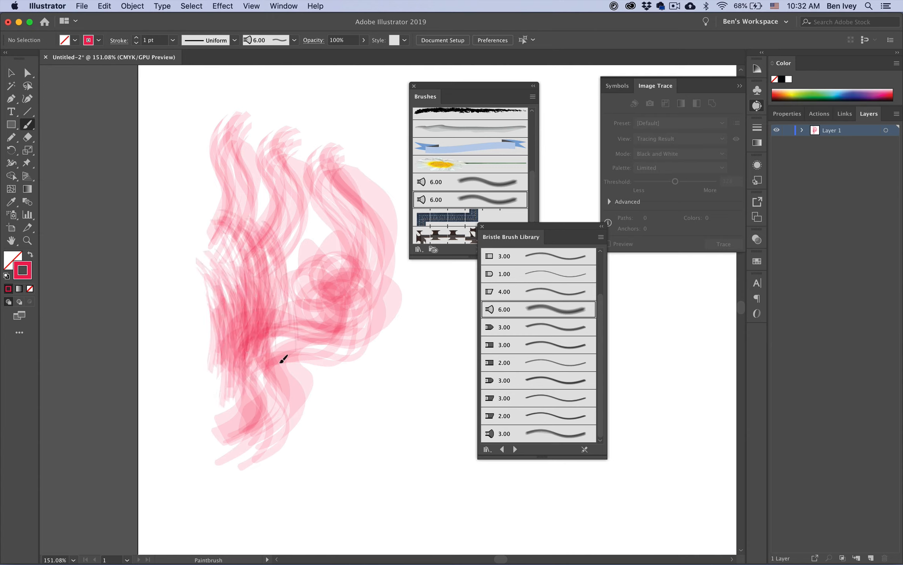
left_click_drag(289, 292, 283, 379)
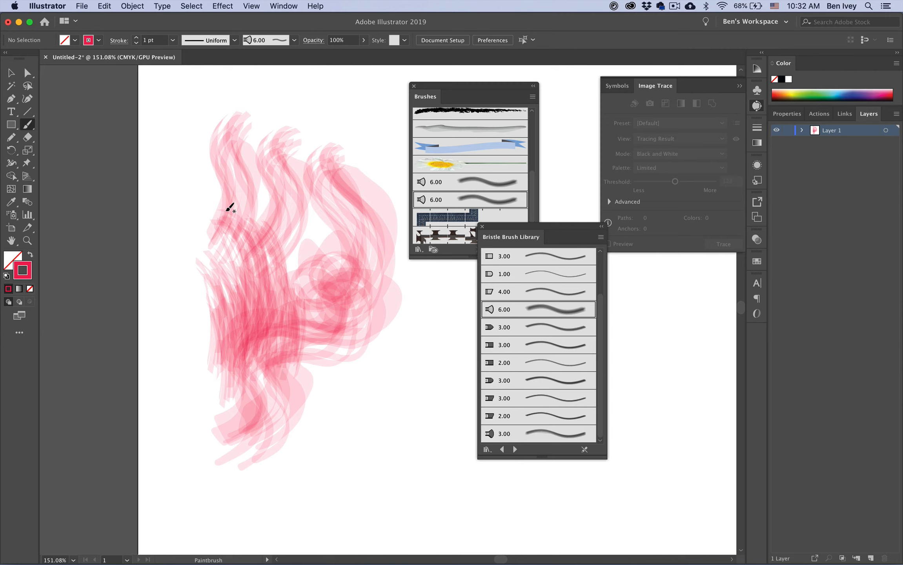
left_click_drag(226, 212, 251, 312)
mouse_move(292, 257)
left_mouse_down()
mouse_move(287, 340)
mouse_move(268, 371)
left_mouse_up()
left_click_drag(252, 295, 278, 369)
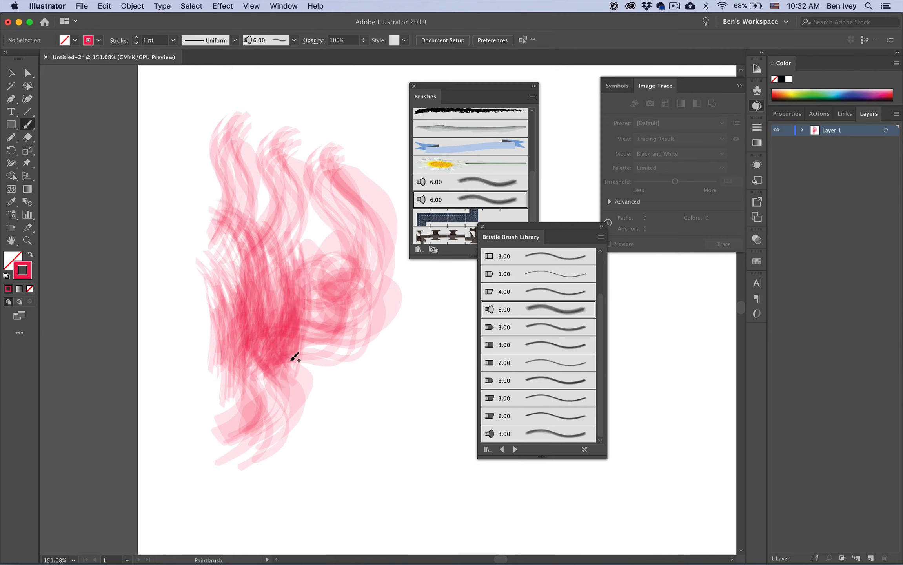
mouse_move(213, 332)
left_mouse_down()
mouse_move(221, 315)
mouse_move(286, 354)
left_mouse_up()
mouse_move(235, 375)
left_mouse_down()
mouse_move(308, 341)
mouse_move(305, 314)
left_mouse_up()
left_click_drag(283, 379, 312, 332)
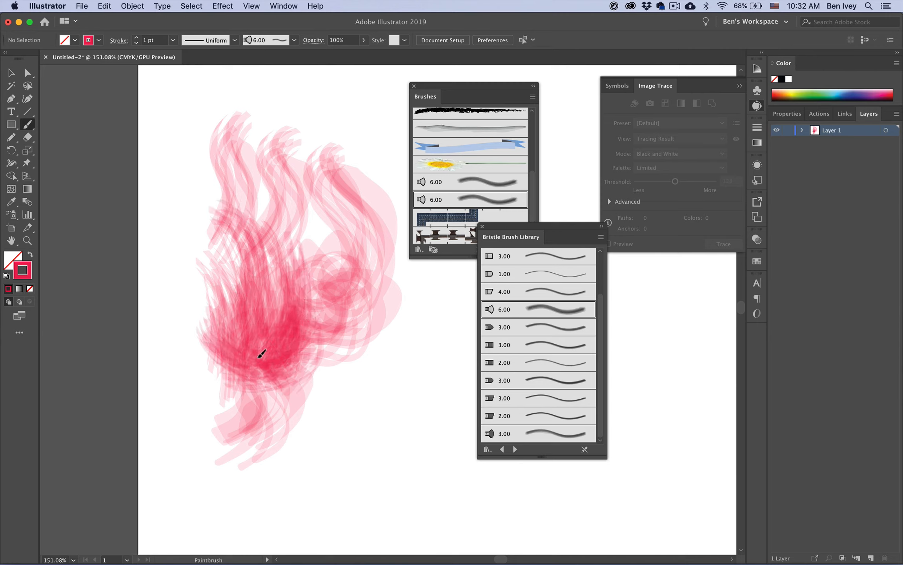
left_click_drag(301, 268, 293, 385)
Step: Clear the artboard and paint a few overlapping slanted strokes in its upper area with the 6.00 bristle brush
key("super+a")
key("Delete")
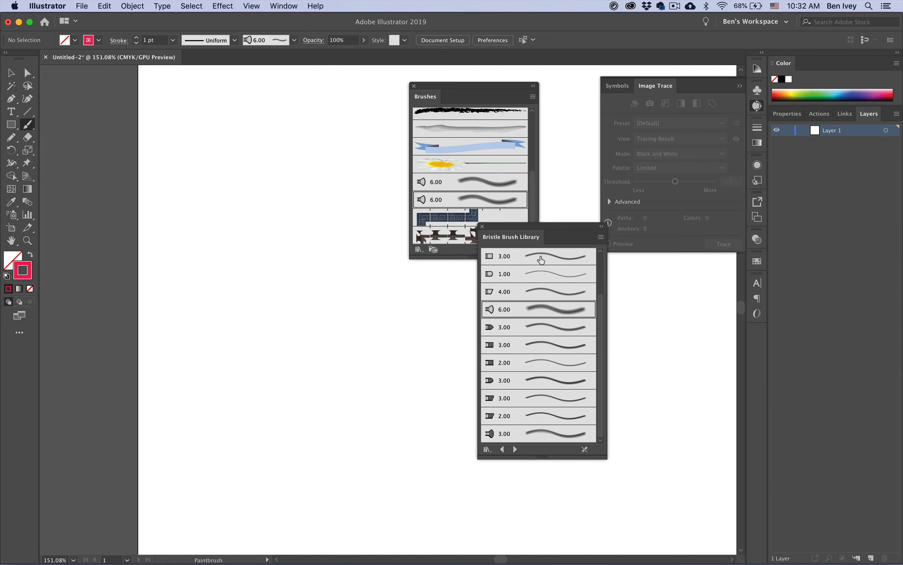
left_click(540, 258)
mouse_move(250, 159)
left_mouse_down()
mouse_move(245, 212)
mouse_move(292, 183)
left_mouse_up()
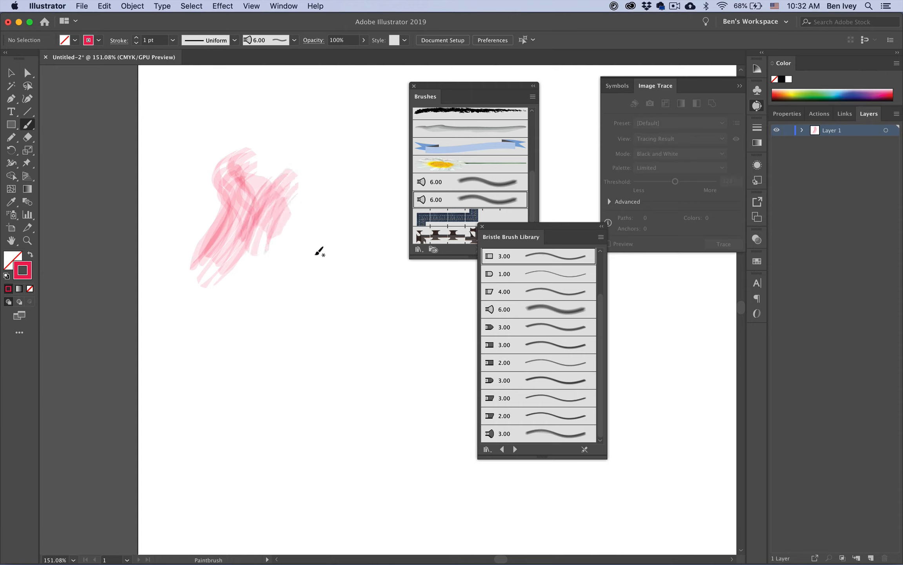
Step: Choose the uppermost 3.00 flat bristle brush and paint wavy and upright strokes below the previous marks
left_click(531, 264)
left_click_drag(310, 224, 275, 347)
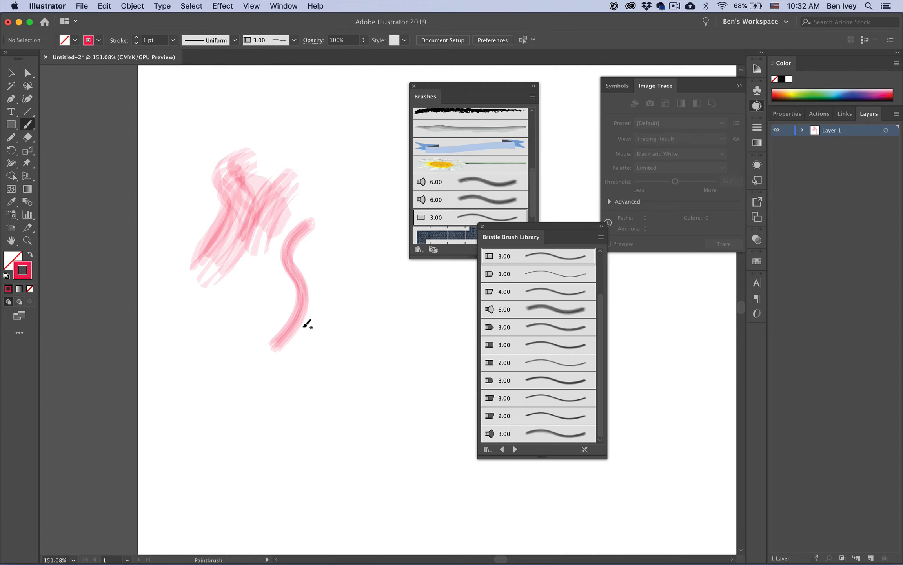
left_click_drag(334, 269, 314, 357)
left_click_drag(343, 270, 348, 359)
mouse_move(351, 237)
left_mouse_down()
mouse_move(348, 304)
mouse_move(358, 298)
mouse_move(367, 354)
left_mouse_up()
Step: Paint upright and curved strokes around the existing marks, switching from the bottom 3.00 fan bristle brush to the 2.00 bristle brush above it
left_click(553, 431)
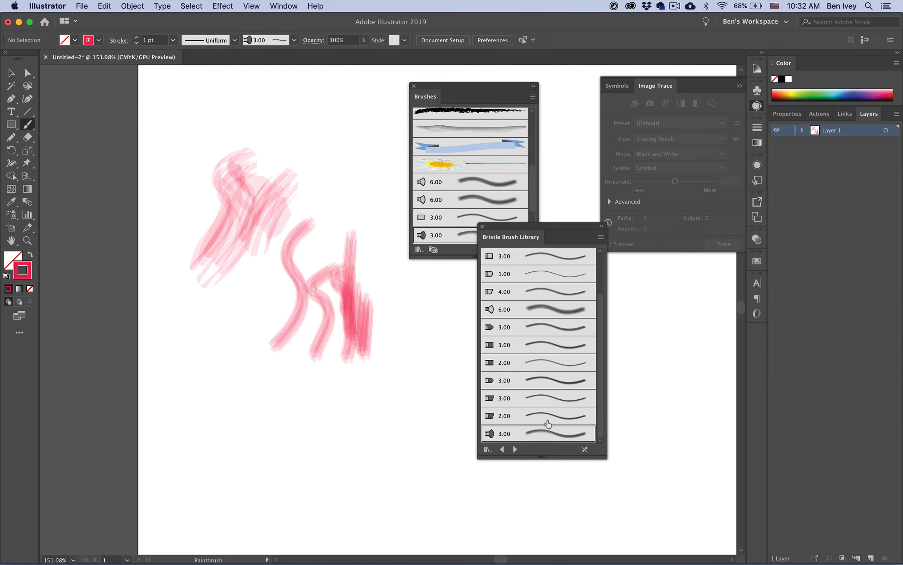
left_click_drag(208, 302, 184, 450)
mouse_move(233, 342)
left_mouse_down()
mouse_move(278, 440)
mouse_move(383, 430)
mouse_move(386, 400)
mouse_move(309, 237)
left_mouse_up()
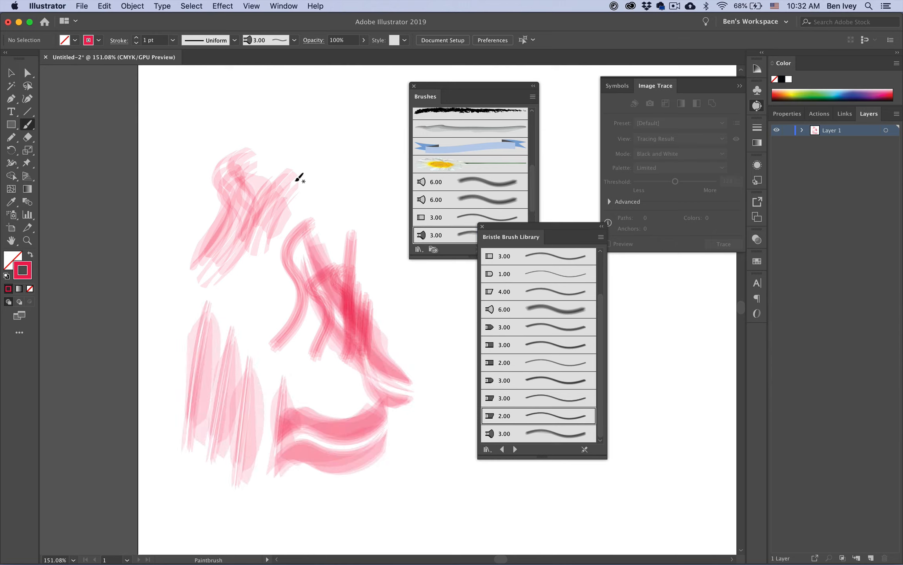
mouse_move(328, 360)
left_mouse_down()
mouse_move(224, 255)
mouse_move(227, 195)
left_mouse_up()
left_click_drag(228, 305, 172, 206)
left_click_drag(191, 163, 249, 148)
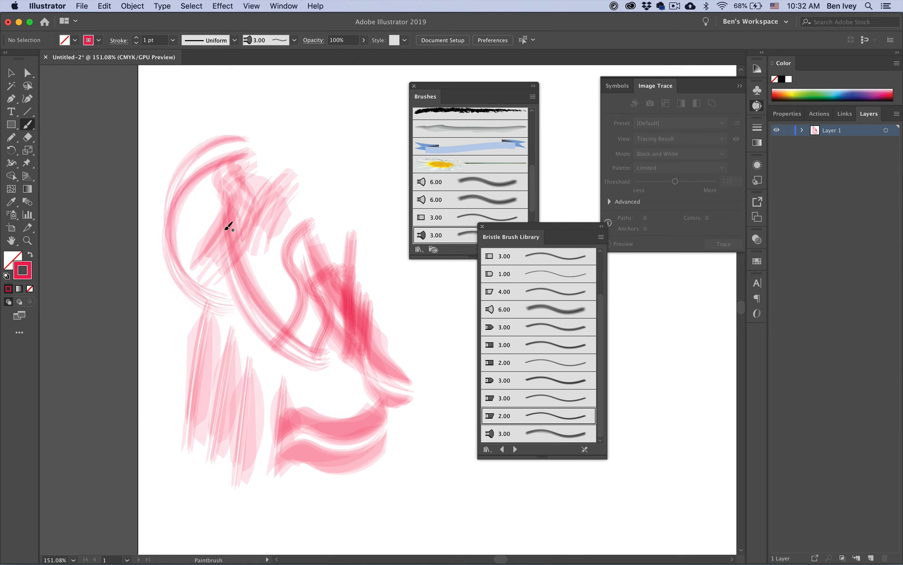
Step: Layer looping and long wavy bristle strokes over the upper, middle and lower parts of the artwork
left_click_drag(191, 198, 283, 268)
mouse_move(225, 186)
left_mouse_down()
mouse_move(299, 159)
mouse_move(297, 125)
left_mouse_up()
mouse_move(283, 108)
left_mouse_down()
mouse_move(325, 170)
mouse_move(357, 165)
mouse_move(355, 294)
mouse_move(268, 156)
mouse_move(325, 239)
left_mouse_up()
left_click_drag(335, 137, 355, 237)
mouse_move(360, 163)
left_mouse_down()
mouse_move(323, 463)
mouse_move(312, 480)
left_mouse_up()
left_click_drag(408, 321, 369, 489)
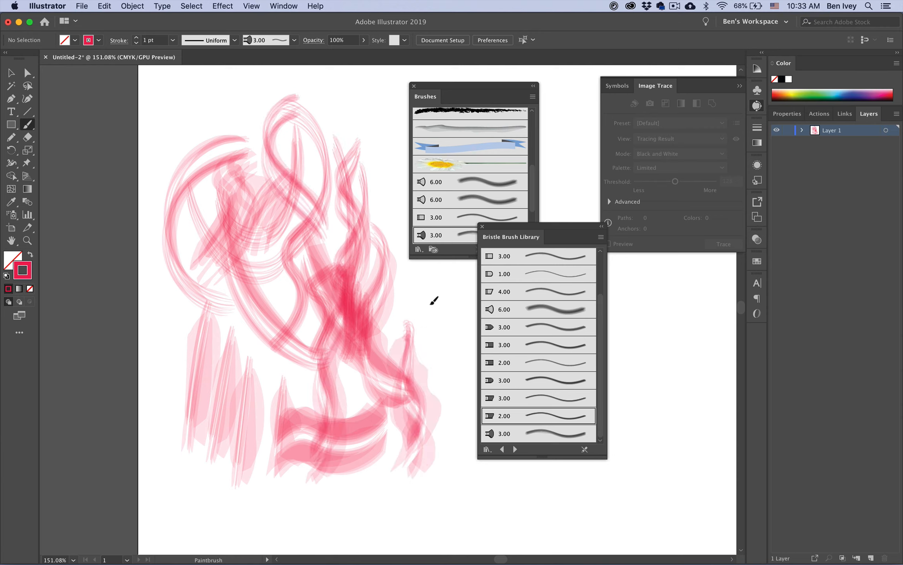
left_click_drag(432, 303, 367, 392)
Step: Add more sweeping strokes across the top of the painting and delete all the artwork
key("super+a")
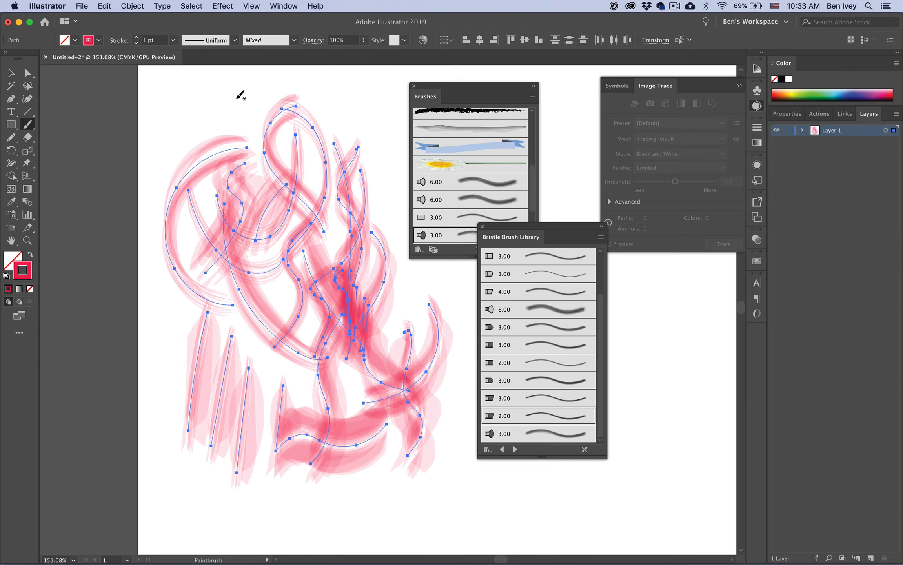
mouse_move(247, 102)
left_mouse_down()
mouse_move(187, 182)
mouse_move(167, 229)
mouse_move(152, 164)
mouse_move(254, 136)
mouse_move(251, 85)
mouse_move(271, 141)
mouse_move(349, 129)
mouse_move(372, 212)
left_mouse_up()
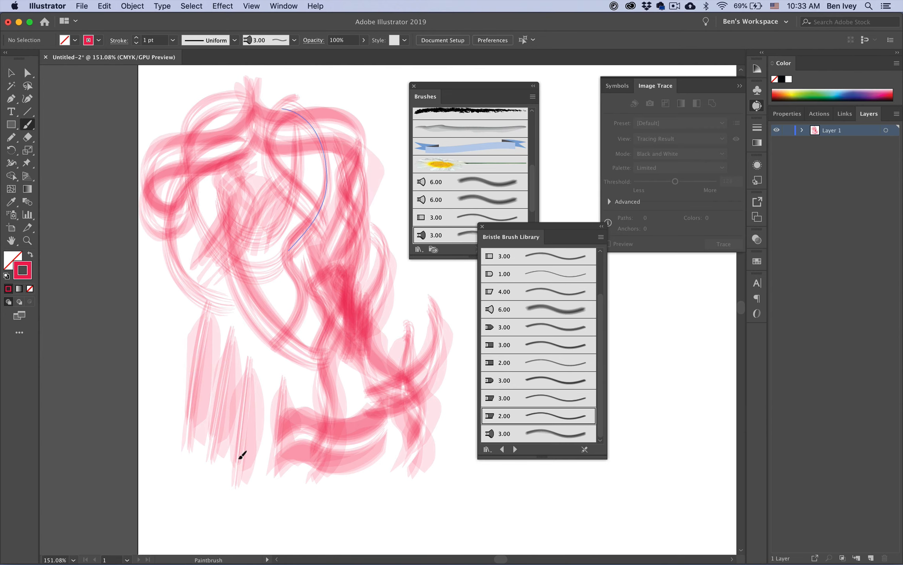
key("super+a")
key("Delete")
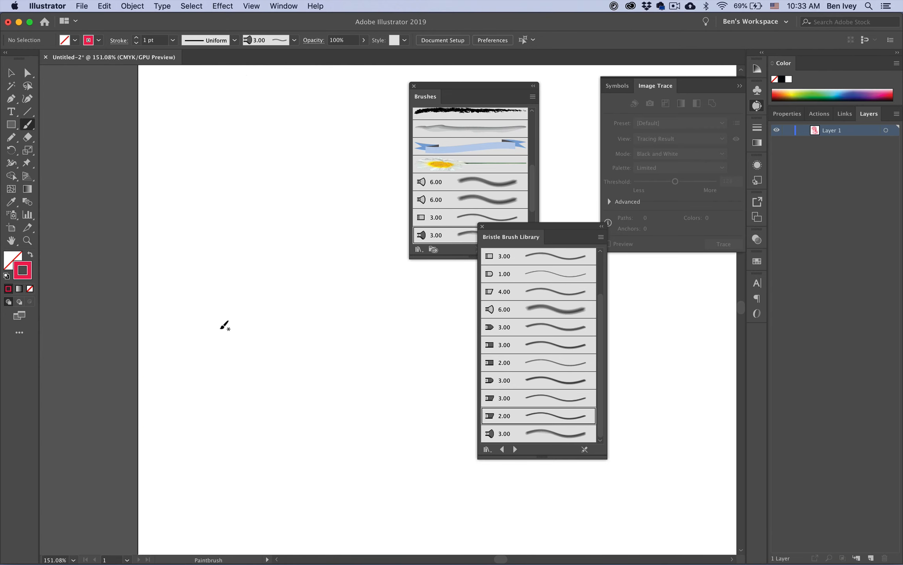
Step: Open the Borders_Geometric brush library and choose the purple and orange Geometric 5 pattern brush
left_click(486, 449)
mouse_move(532, 468)
mouse_move(537, 496)
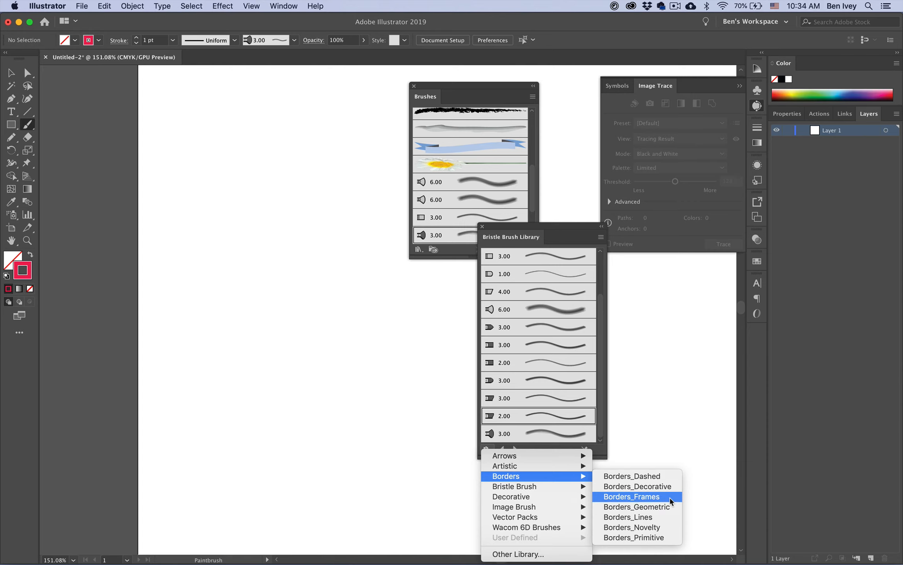
left_click(664, 507)
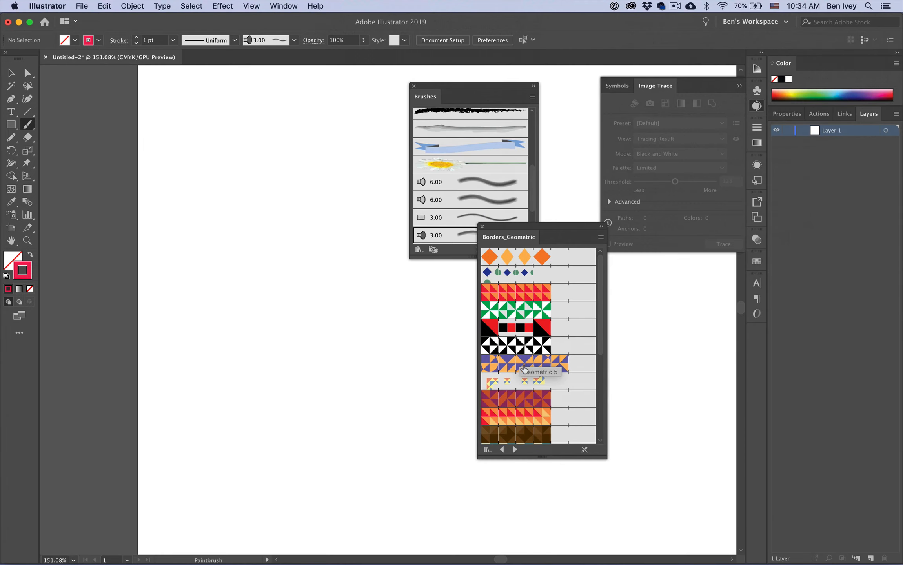
left_click(524, 369)
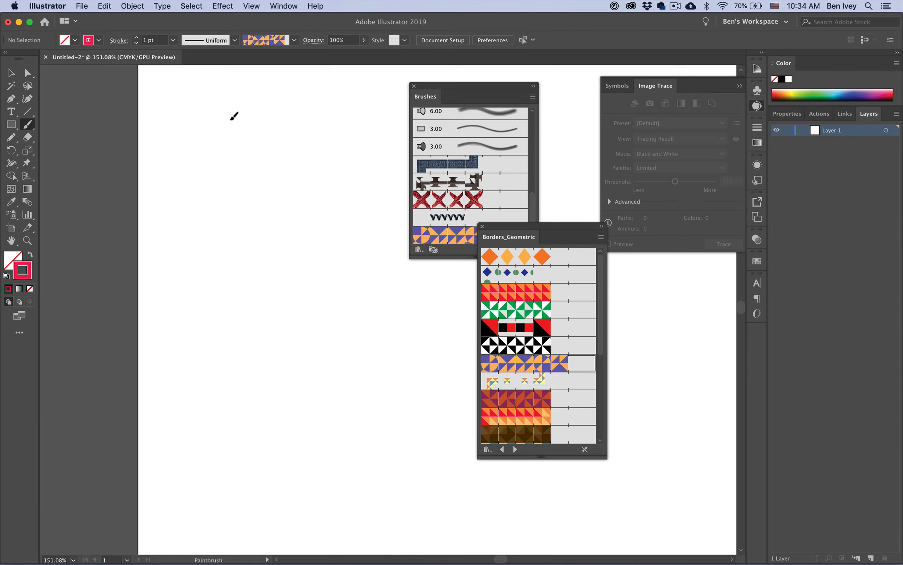
Step: Paint a long S-curve, an angled corner stroke and two more strokes with the geometric pattern, and clear the artboard
mouse_move(234, 116)
left_mouse_down()
mouse_move(302, 287)
mouse_move(237, 378)
left_mouse_up()
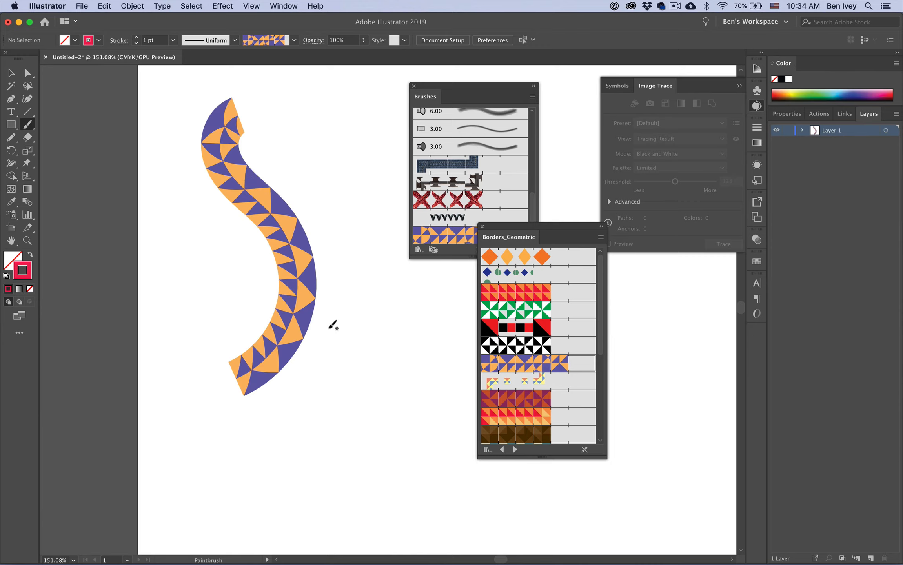
left_click_drag(337, 472, 424, 383)
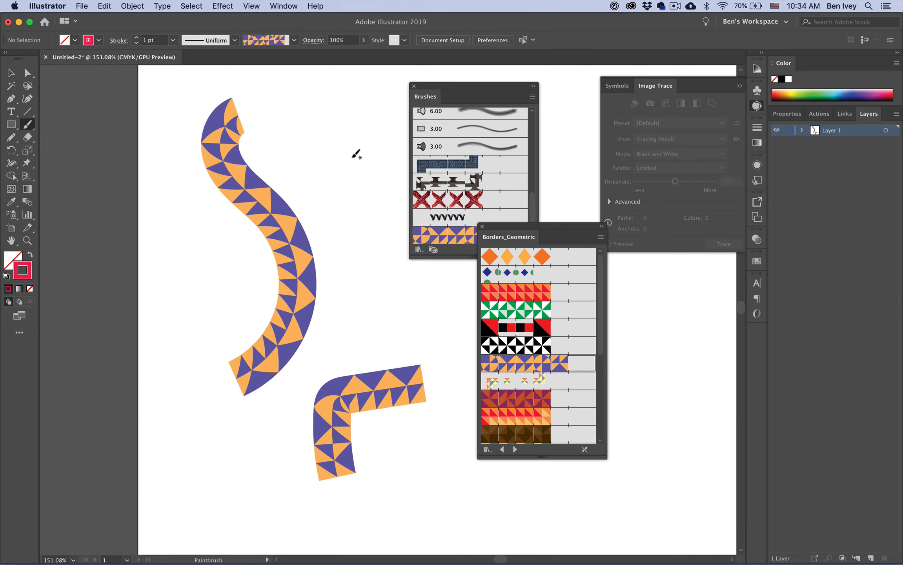
mouse_move(353, 149)
left_mouse_down()
mouse_move(346, 292)
mouse_move(336, 307)
left_mouse_up()
mouse_move(200, 235)
left_mouse_down()
mouse_move(175, 284)
mouse_move(213, 383)
left_mouse_up()
key("super+a")
key("Delete")
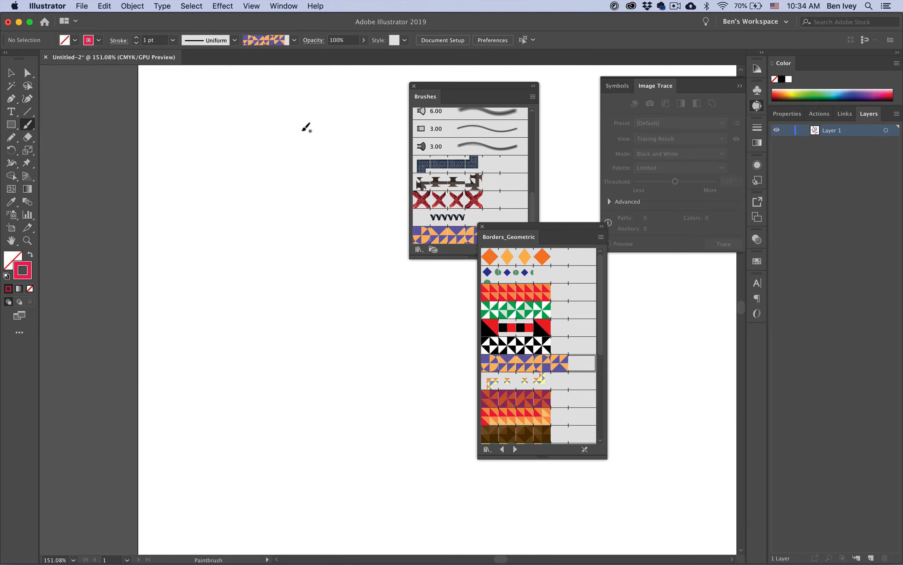
Step: Try the pattern brush below Geometric 5 by painting a U-shaped stroke with a curled stroke beneath it
left_click(534, 381)
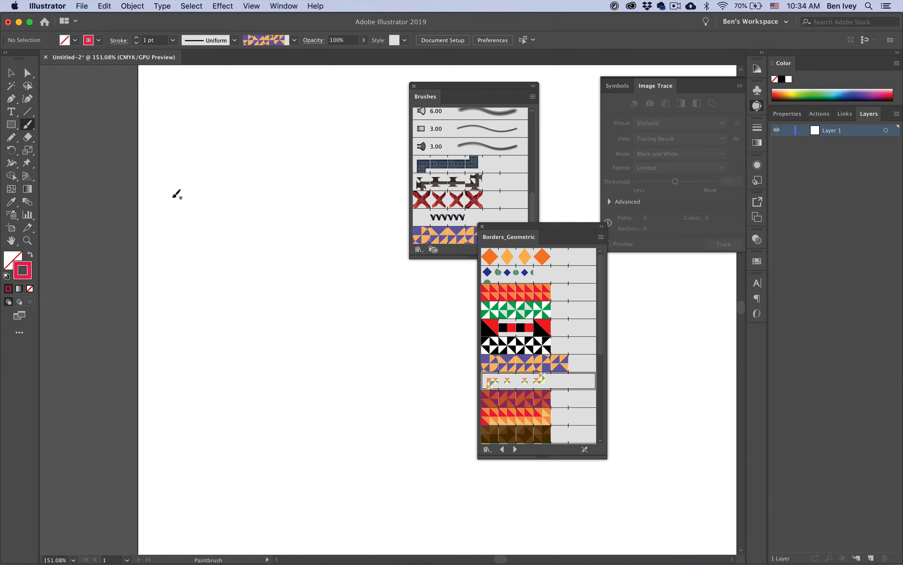
left_click_drag(288, 299, 292, 167)
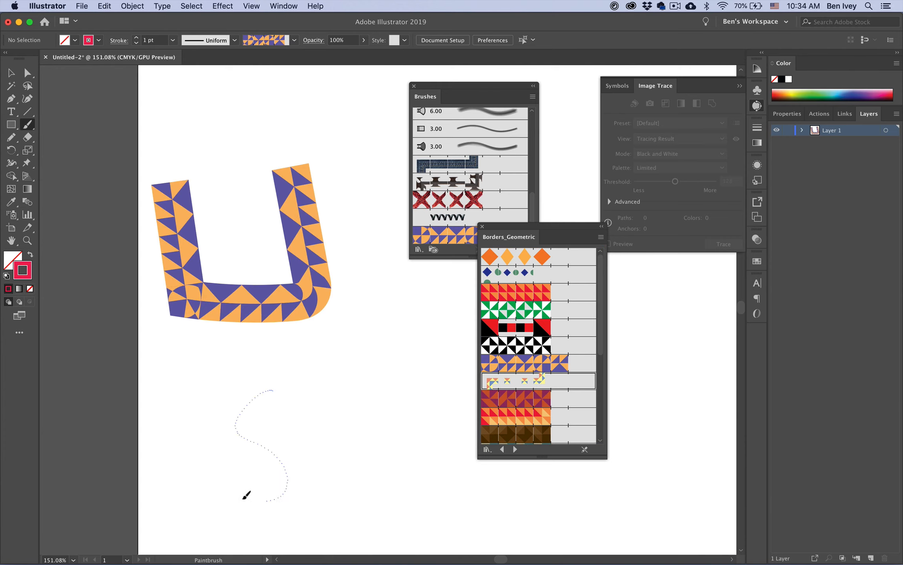
left_click_drag(246, 495, 378, 394)
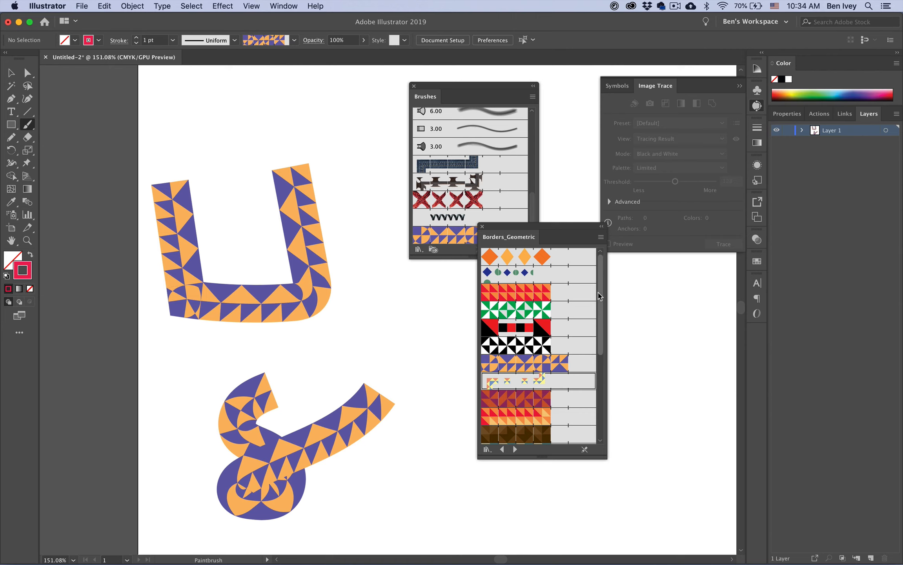
Step: Choose the pinkish-red second-to-last geometric border brush, paint an angled and a curved stroke with it, and delete all the artwork
left_click_drag(599, 295, 605, 392)
left_click(527, 416)
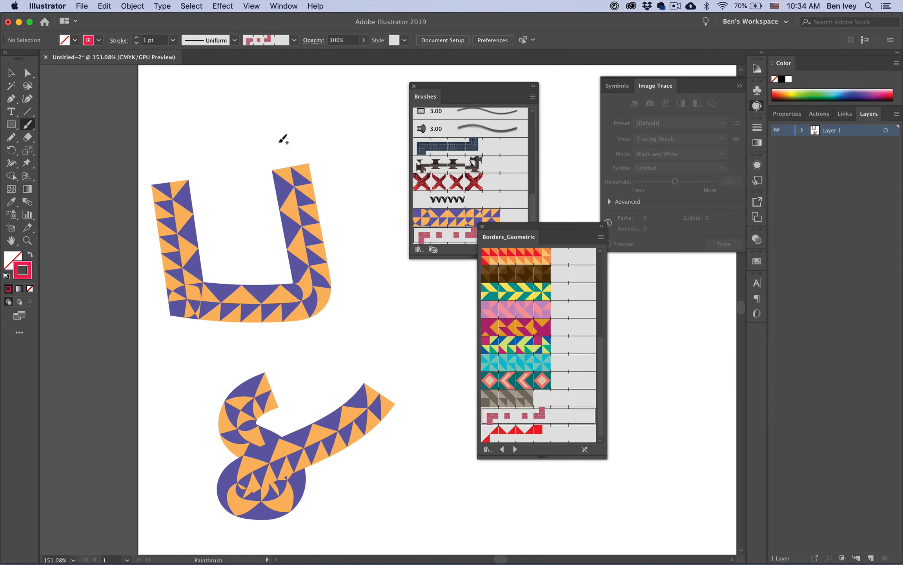
left_click_drag(377, 170, 369, 253)
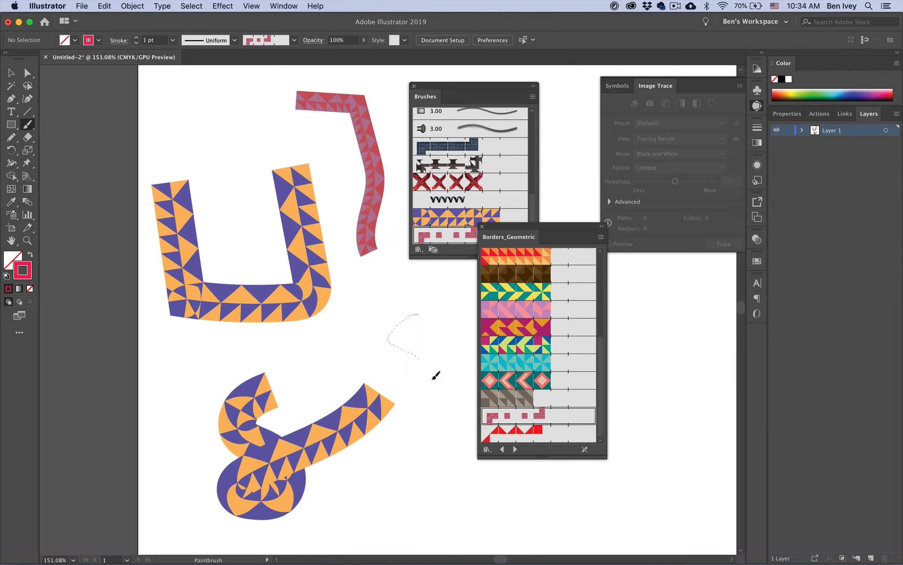
left_click_drag(433, 379, 416, 513)
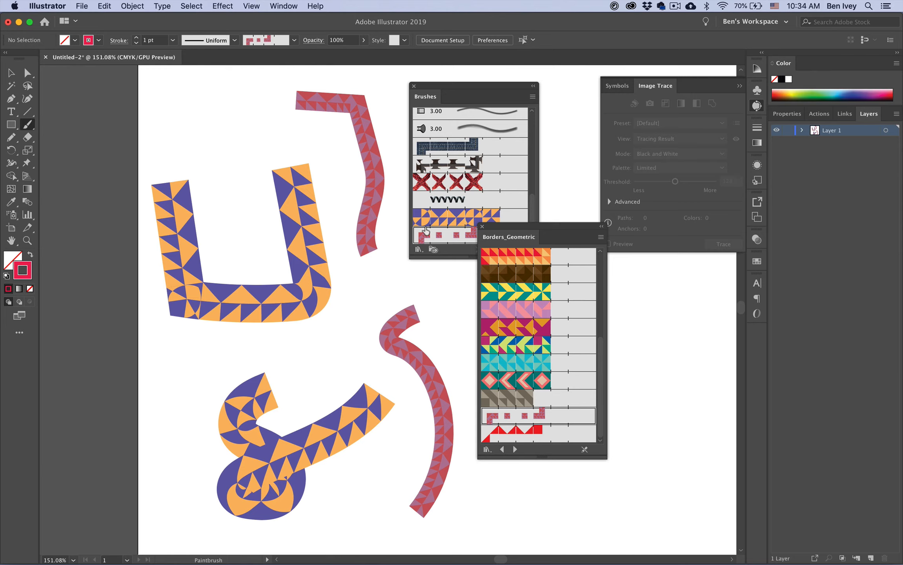
key("super+a")
key("Delete")
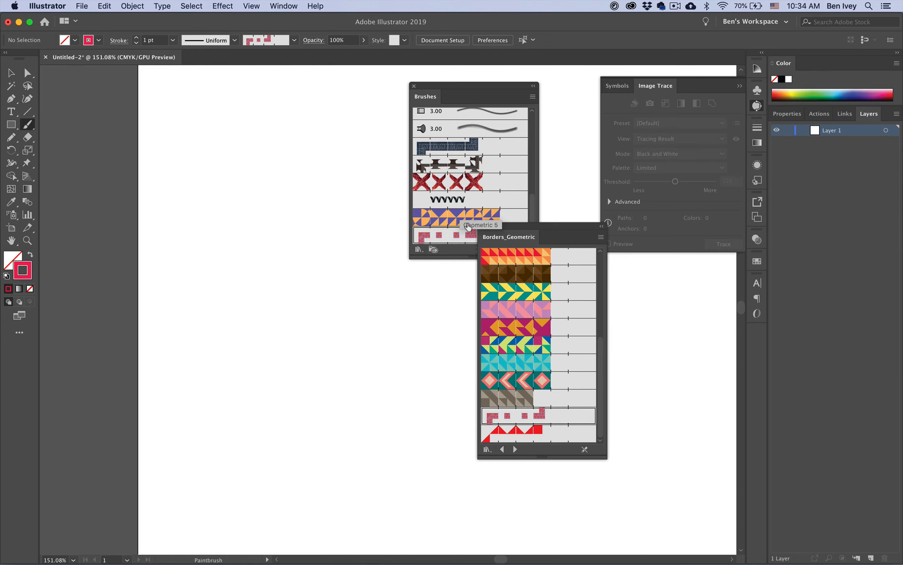
Step: Paint a long winding stroke down the artboard with the red stitched-cross pattern brush
left_click(437, 188)
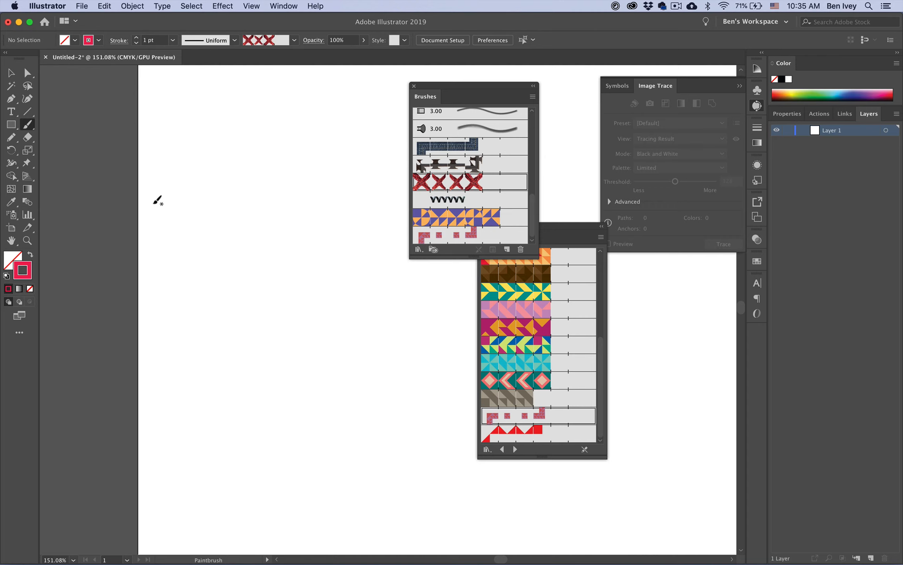
left_click_drag(153, 204, 251, 198)
left_click_drag(260, 433, 377, 498)
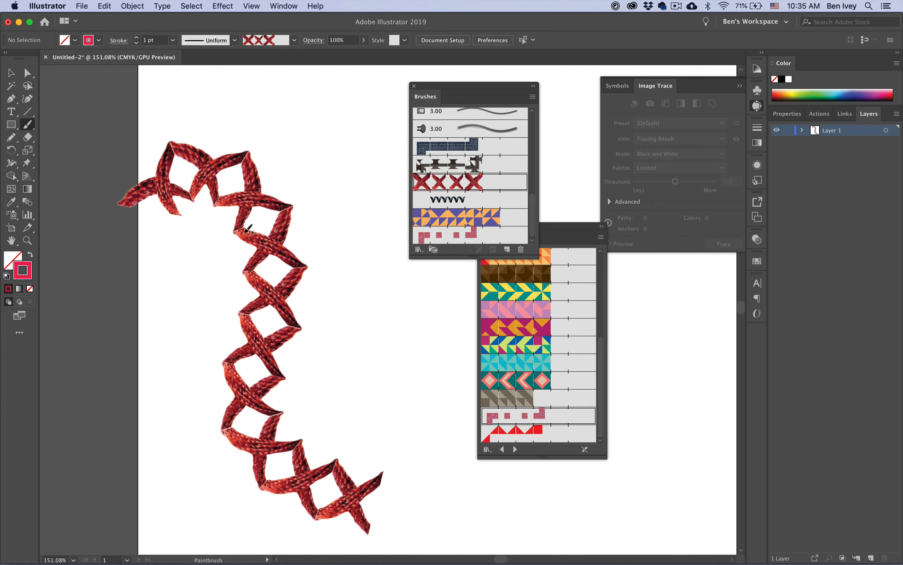
Step: Paint a wavy stroke on each side of the red stitching with the black coil pattern brush, and clear the artboard
left_click(454, 201)
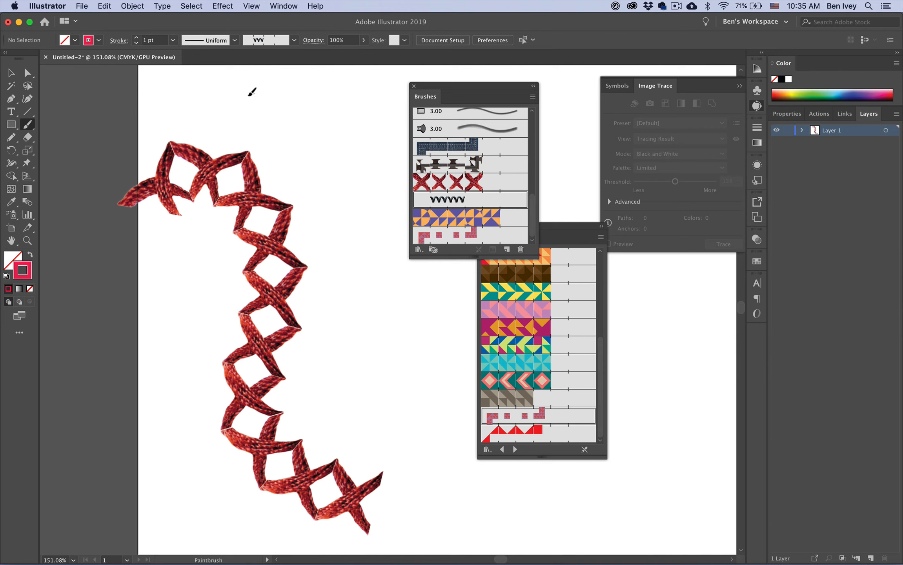
left_click_drag(364, 263, 432, 466)
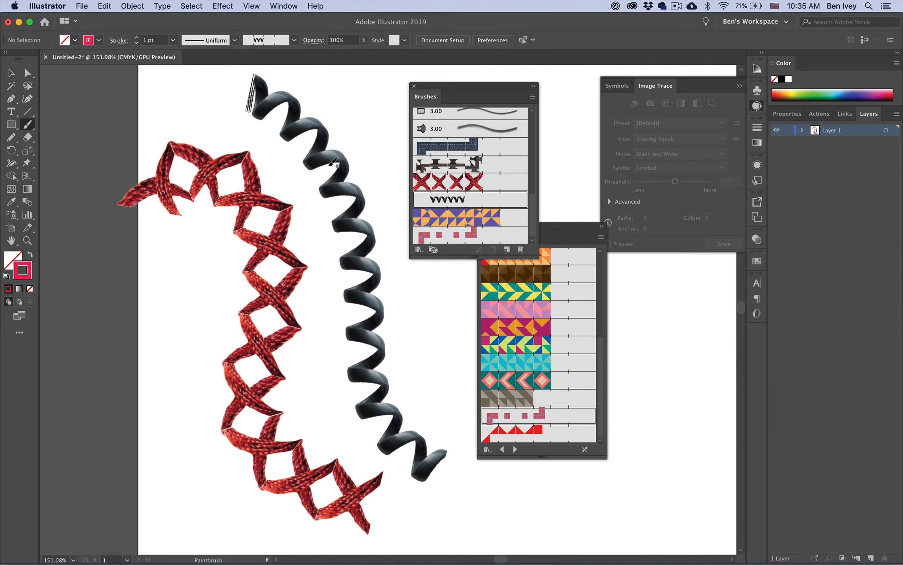
left_click_drag(192, 291, 165, 529)
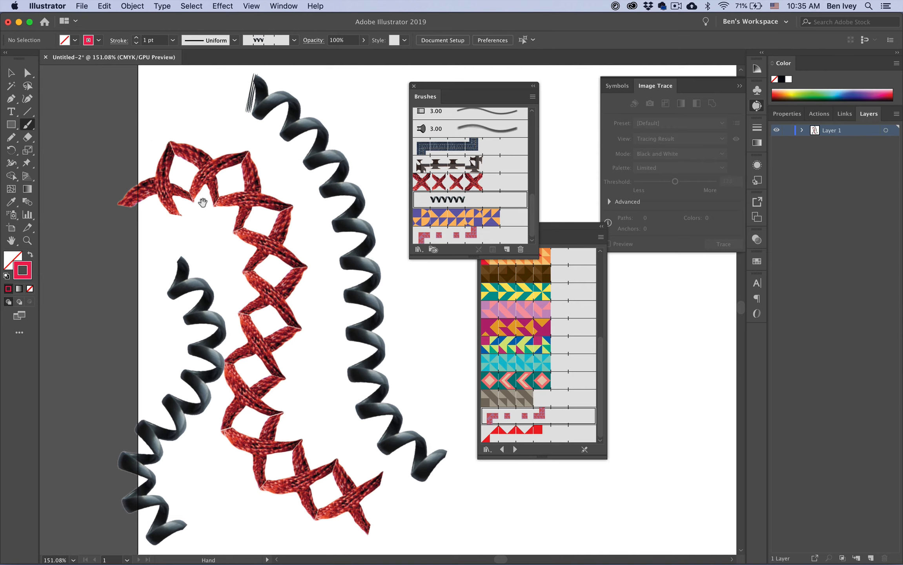
key("space")
left_click_drag(225, 182, 167, 193)
key("super+a")
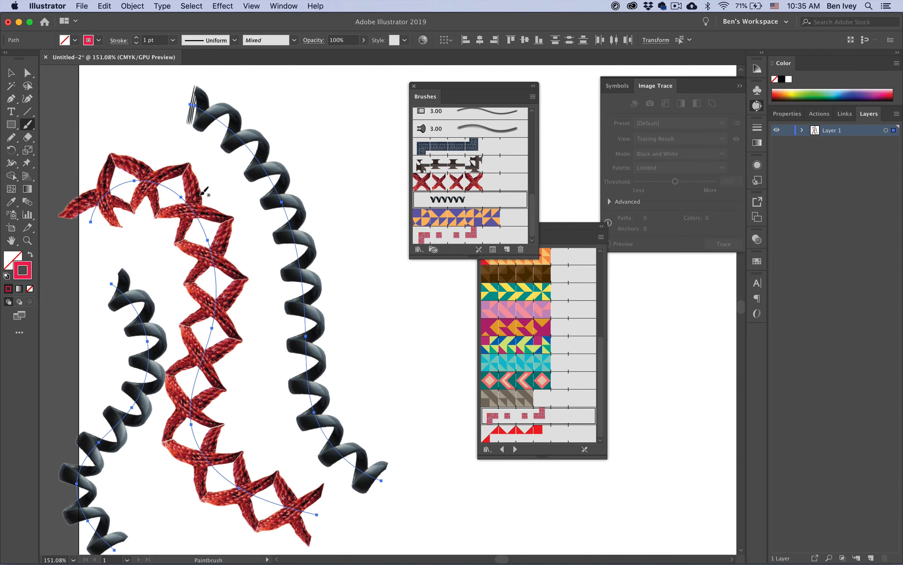
key("Delete")
Step: Paint slanted, wavy and looping strokes with the coil brush, and delete all of them
left_click_drag(144, 130, 219, 261)
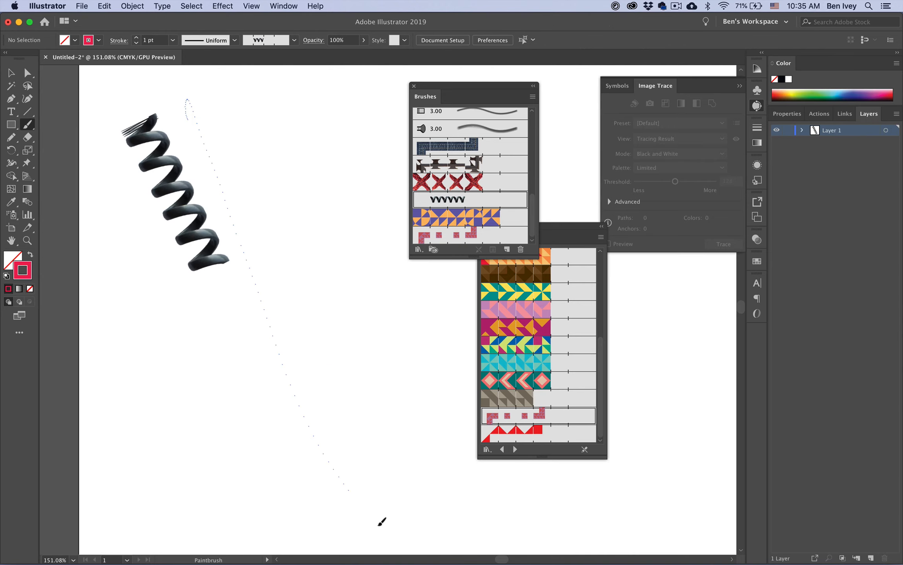
left_click_drag(379, 524, 377, 522)
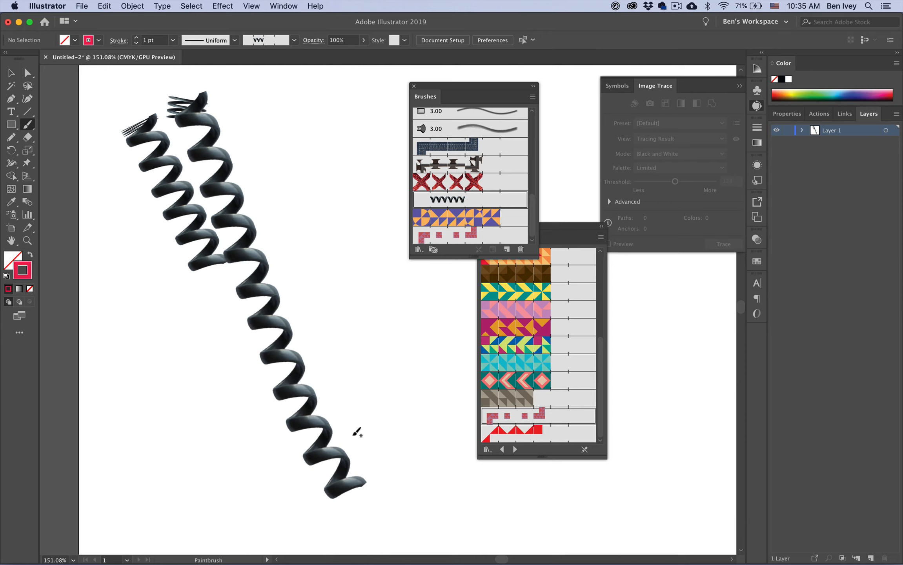
left_click_drag(277, 135, 306, 214)
left_click_drag(452, 455, 448, 493)
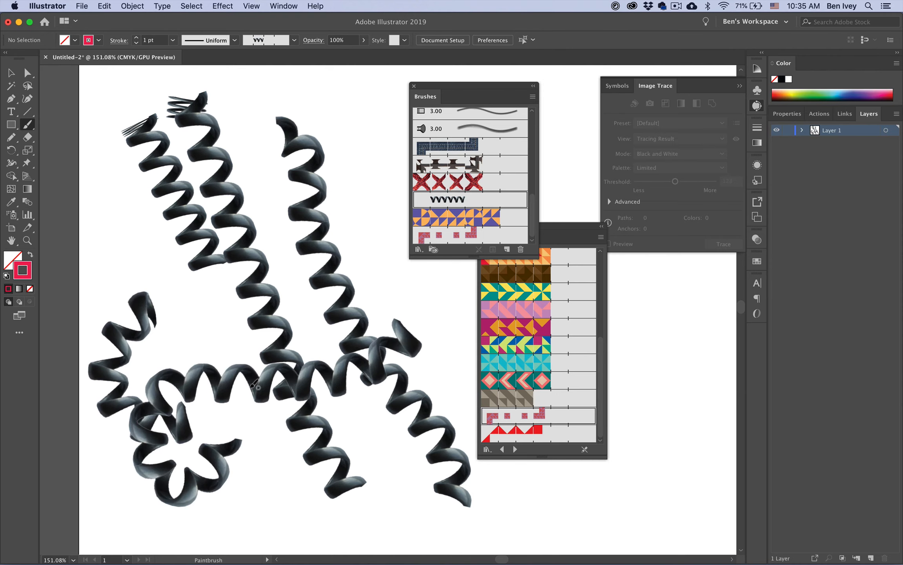
left_click_drag(318, 89, 333, 119)
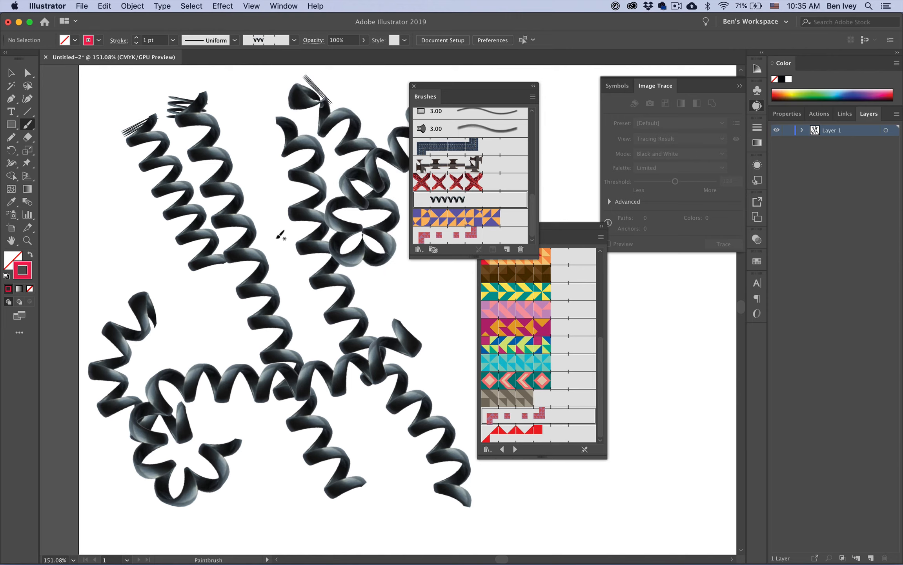
key("super+a")
key("Delete")
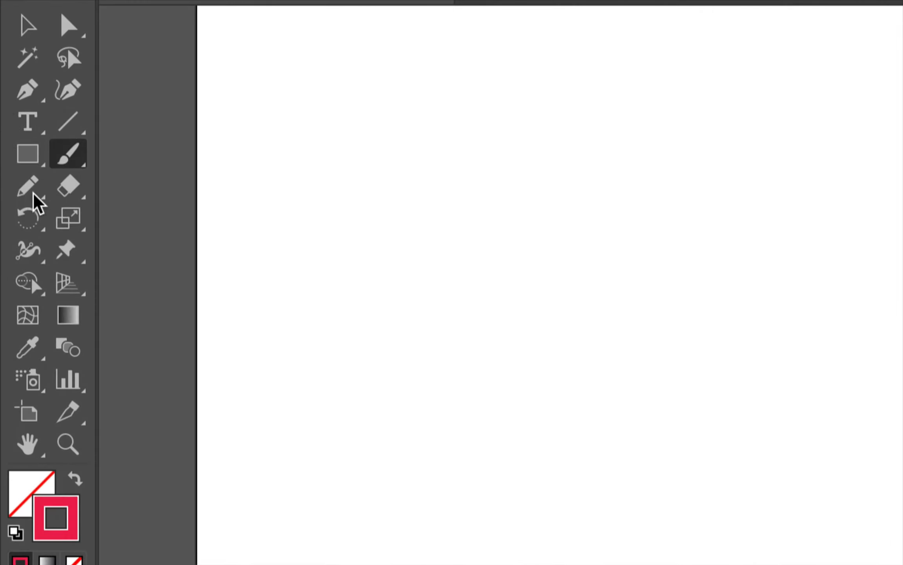
Step: Set the Paintbrush tool's fidelity to the midpoint between Accurate and Smooth
double_click(66, 159)
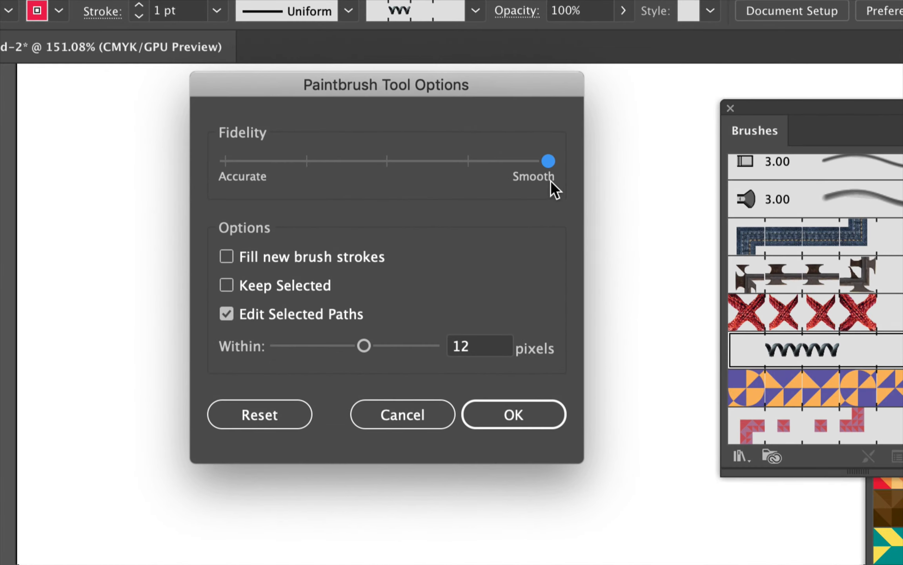
left_click_drag(545, 164, 395, 175)
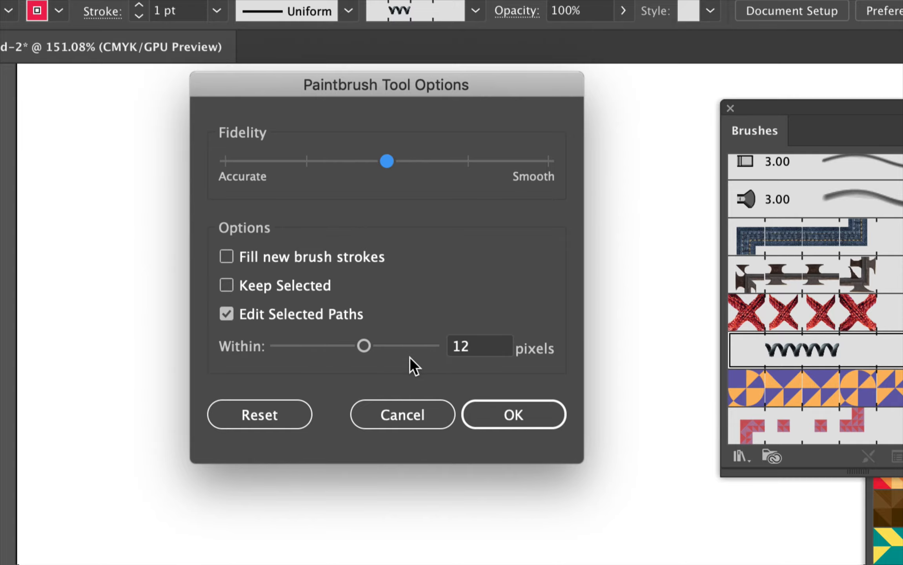
left_click(502, 409)
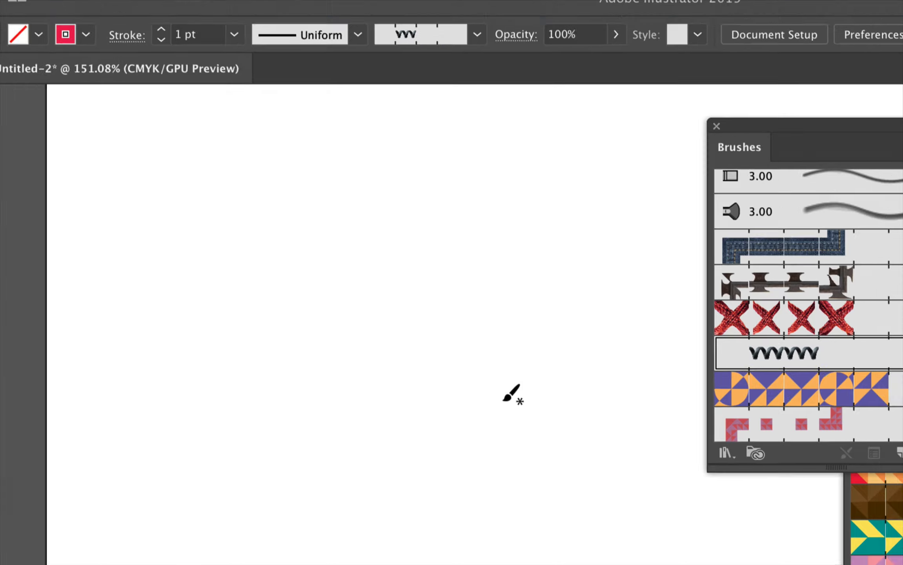